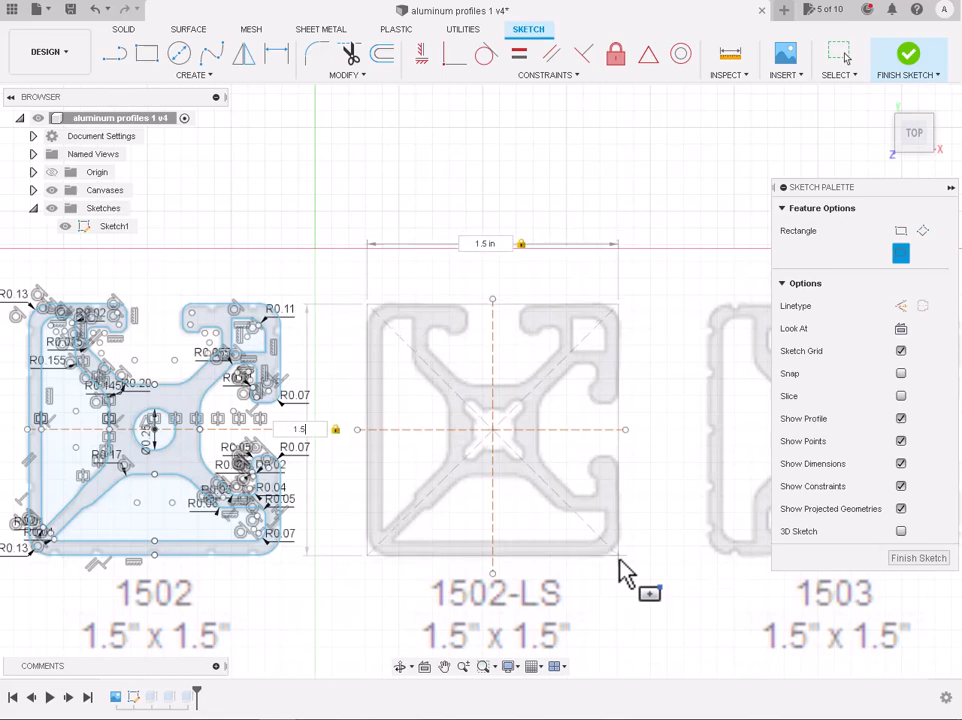
Step: Complete the center rectangle over the 1502-LS profile image as a 1.5 in by 1.5 in square
key("Return")
scroll(553, 405, "up", 3)
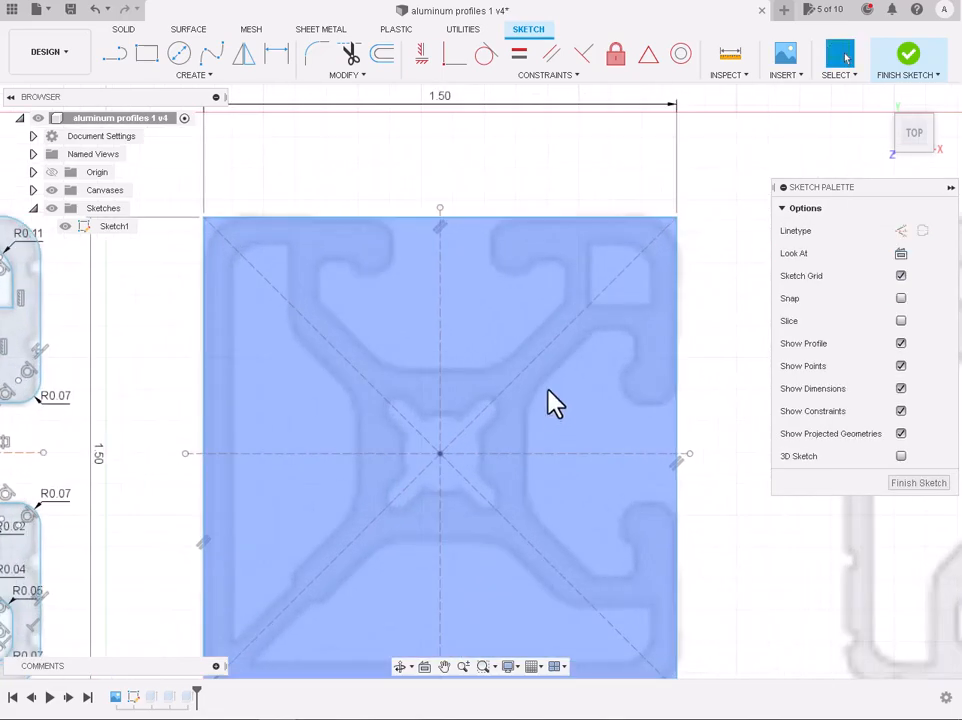
scroll(555, 402, "down", 2)
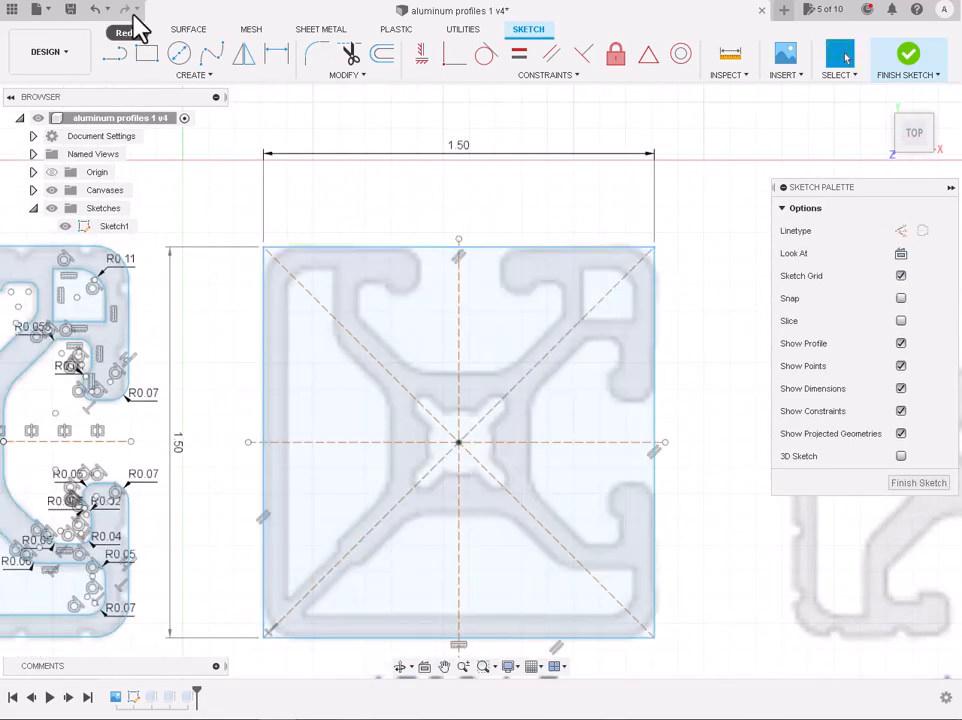
Step: Delete the upper edge and the right-hand edge of the 1502-LS square
left_click(392, 250)
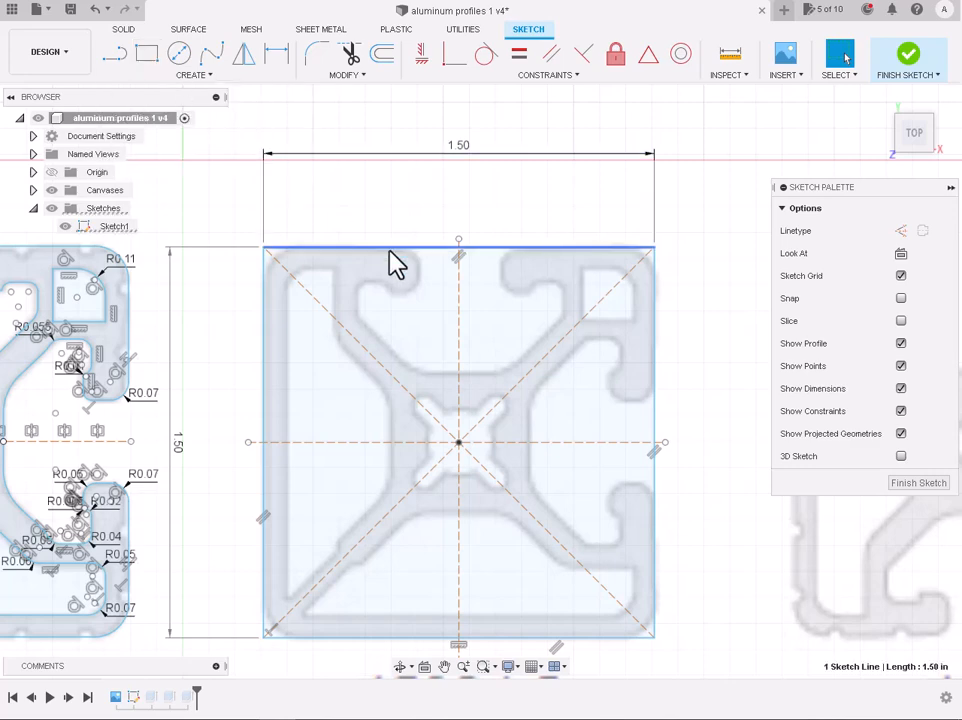
key("Delete")
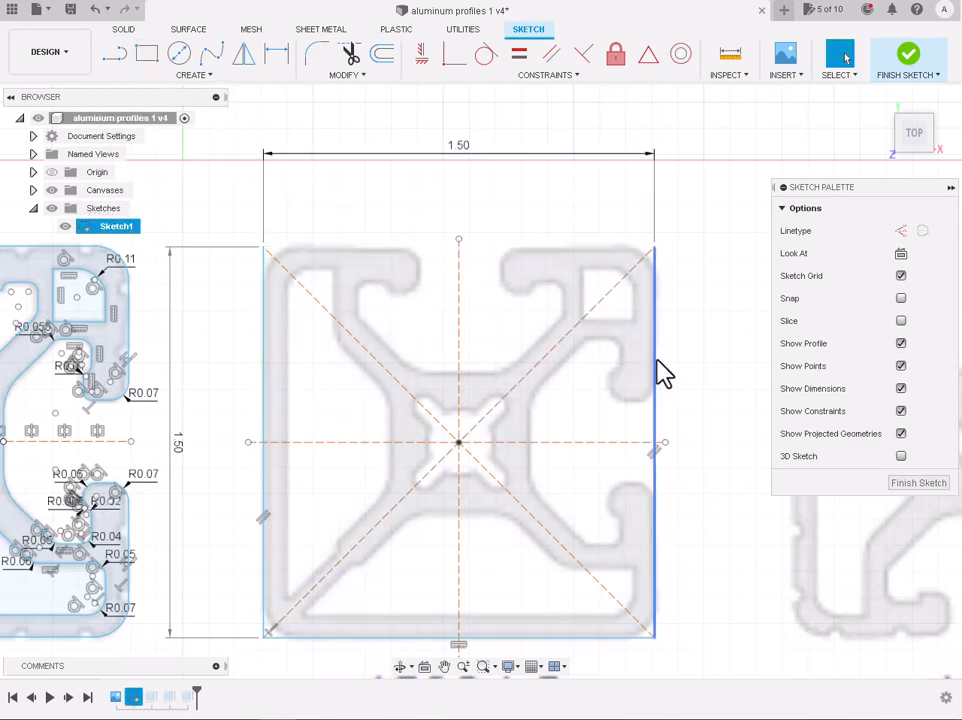
left_click(656, 360)
key("Delete")
scroll(600, 496, "up", 2)
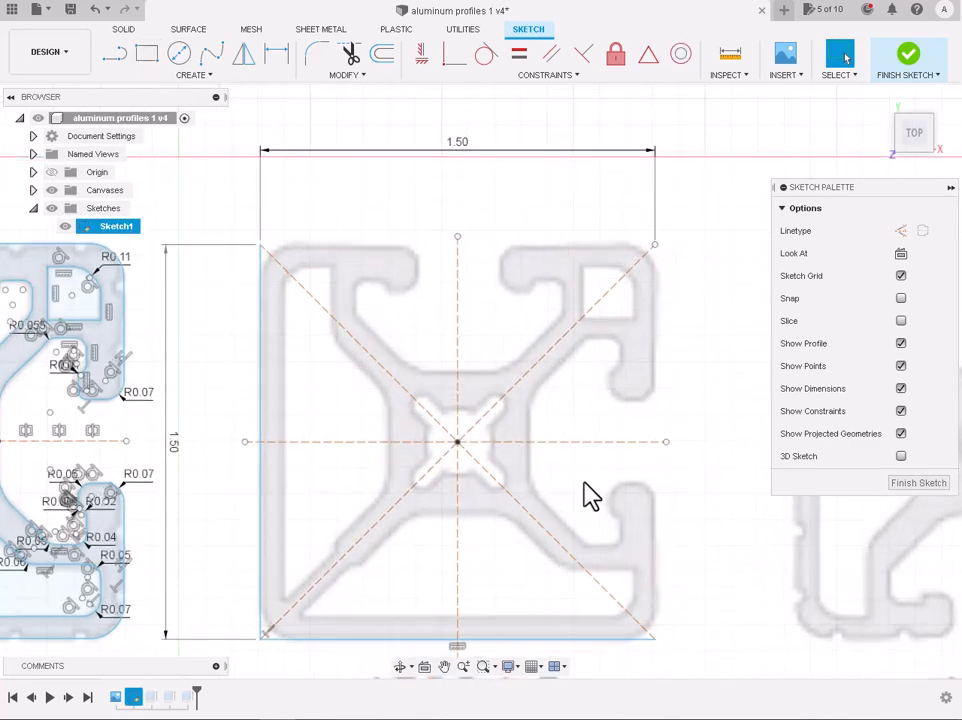
scroll(252, 183, "up", 3)
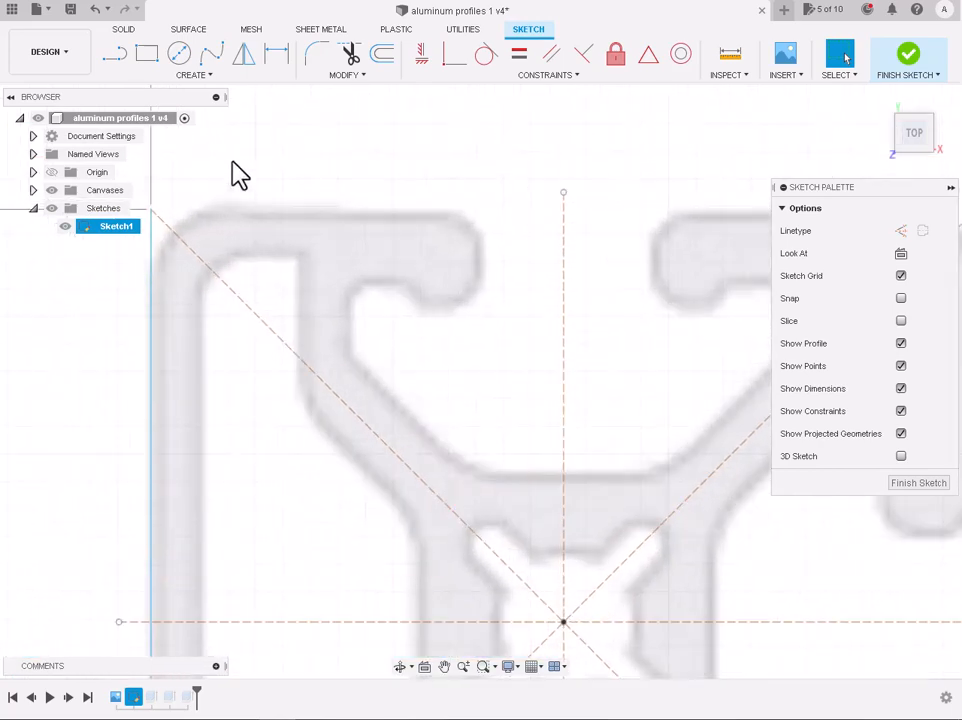
Step: Fillet both upper corners of the 1502-LS square with a 0.15 in radius
left_click(316, 53)
scroll(157, 226, "down", 3)
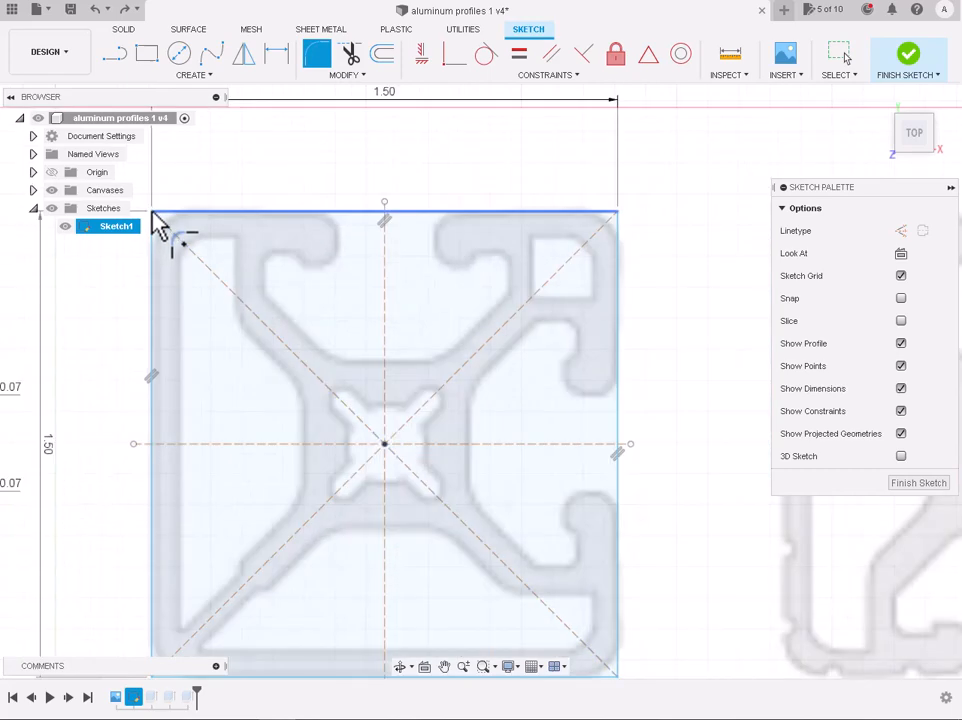
left_click(152, 212)
left_click(153, 238)
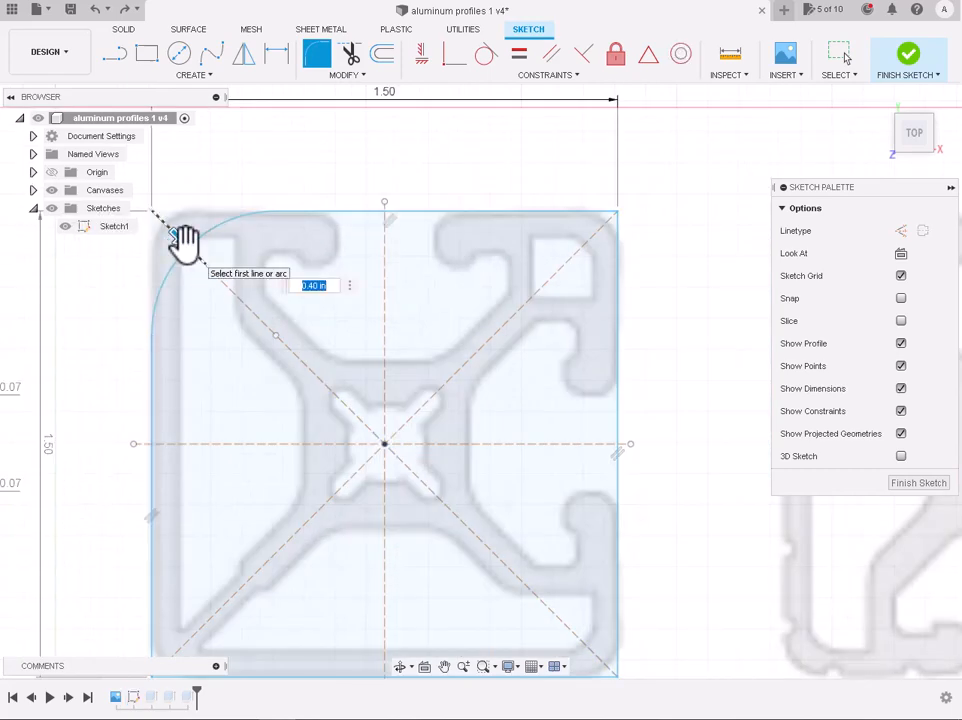
type("0.15")
key("Return")
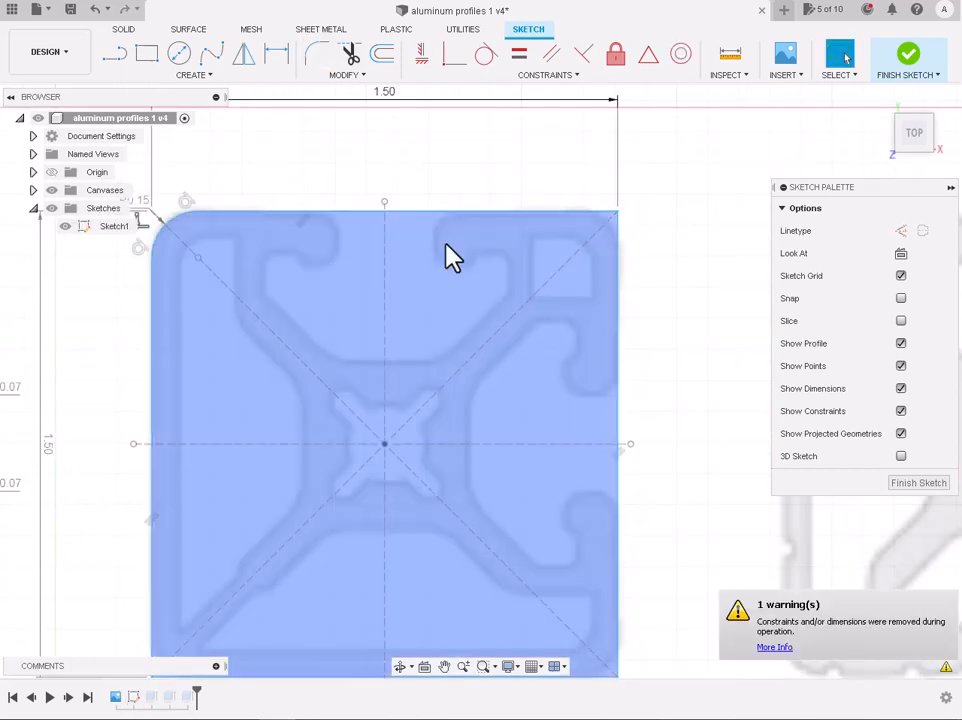
left_click(616, 213)
left_click(618, 236)
key("Return")
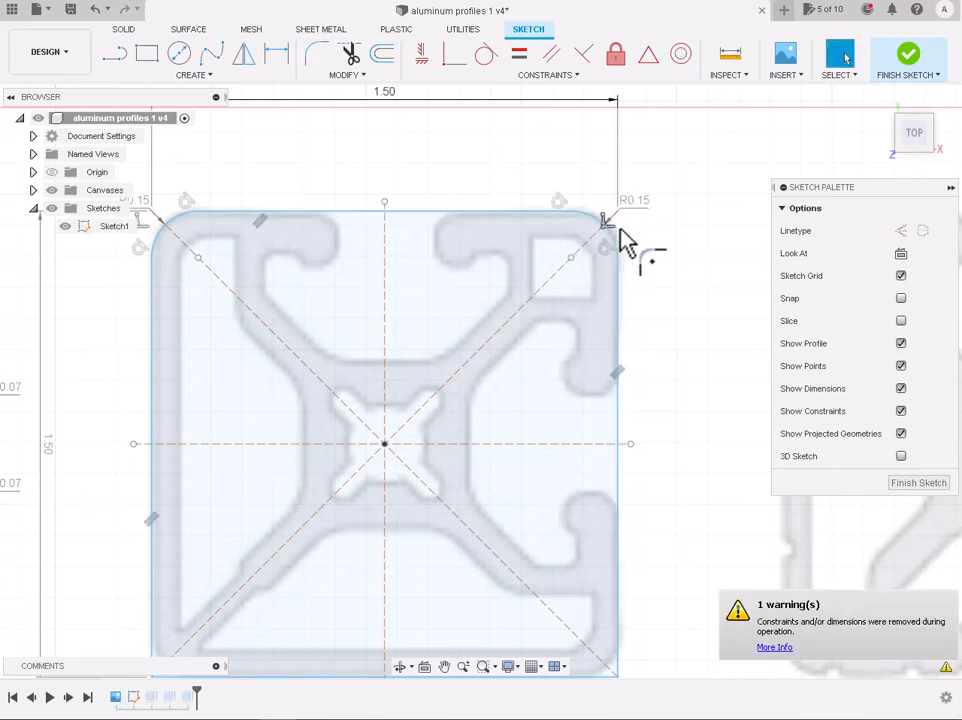
Step: Fillet both lower corners of the 1502-LS square with a 0.15 in radius
scroll(620, 232, "down", 2)
scroll(580, 588, "up", 3)
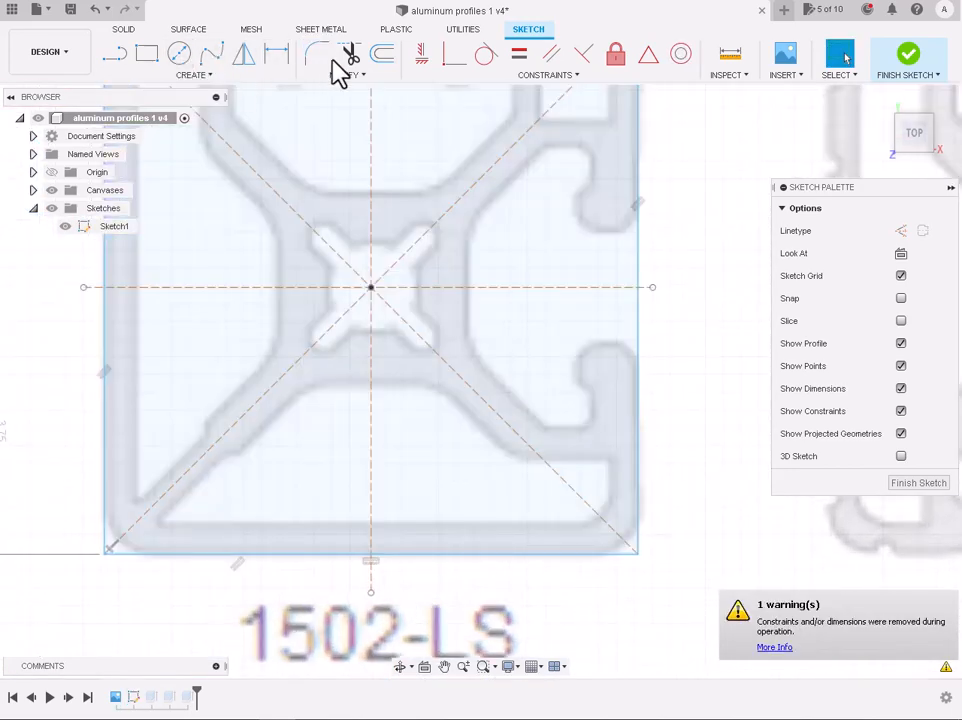
left_click(317, 55)
left_click(650, 550)
left_click(643, 540)
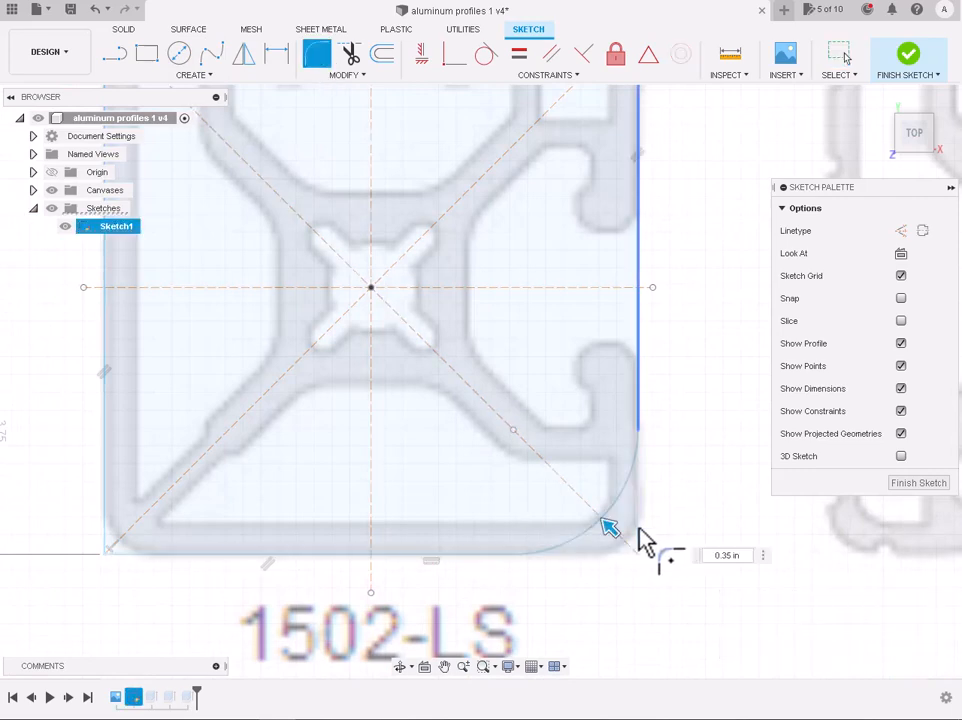
key("Return")
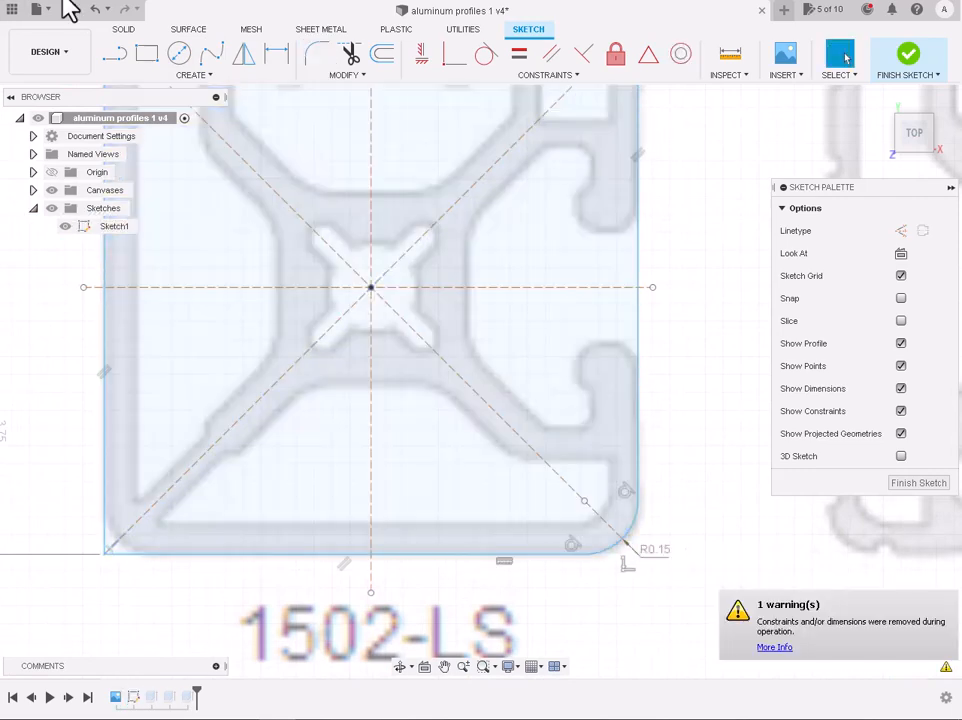
left_click(316, 55)
left_click(108, 530)
left_click(128, 553)
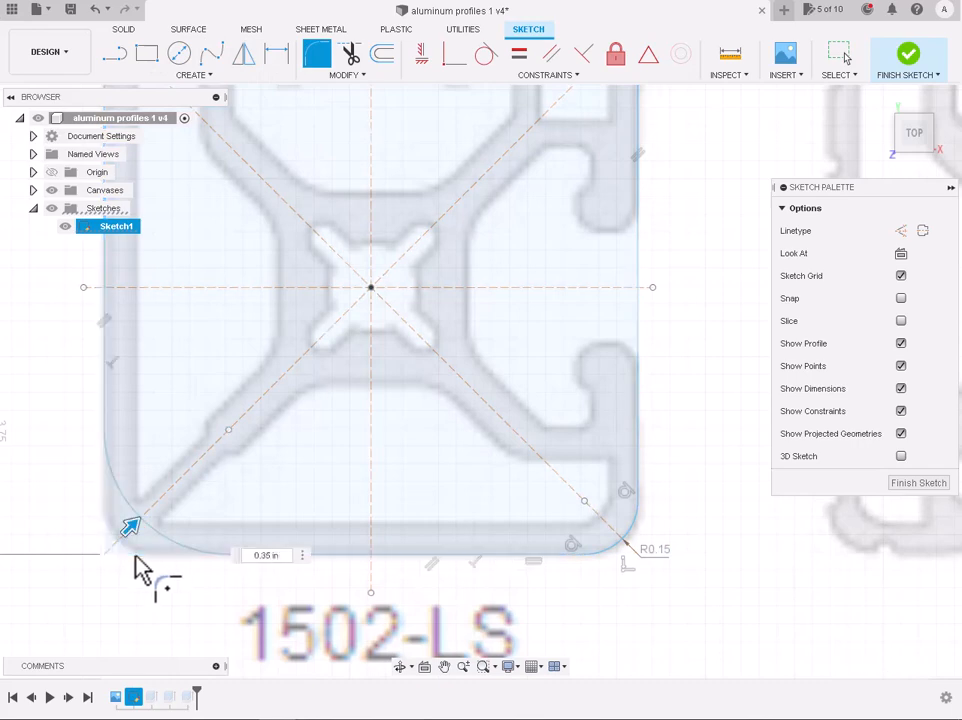
type("0.15")
key("Return")
Step: Sketch a short vertical line along the tip of the upper-left hook of the top slot
scroll(90, 390, "down", 3)
scroll(97, 400, "up", 2)
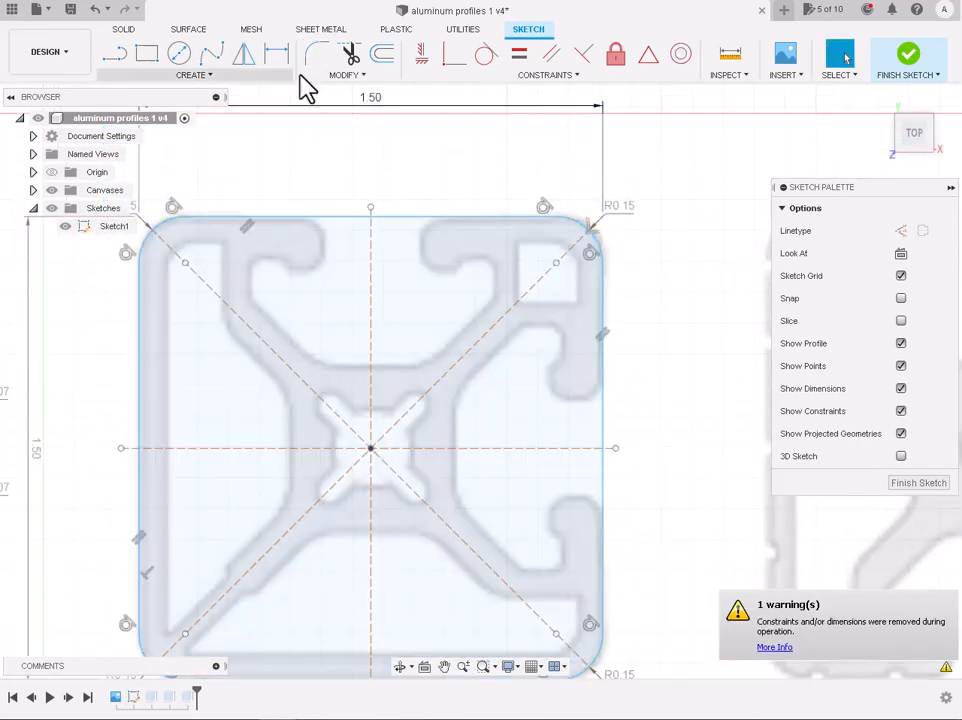
key("l")
scroll(337, 210, "up", 2)
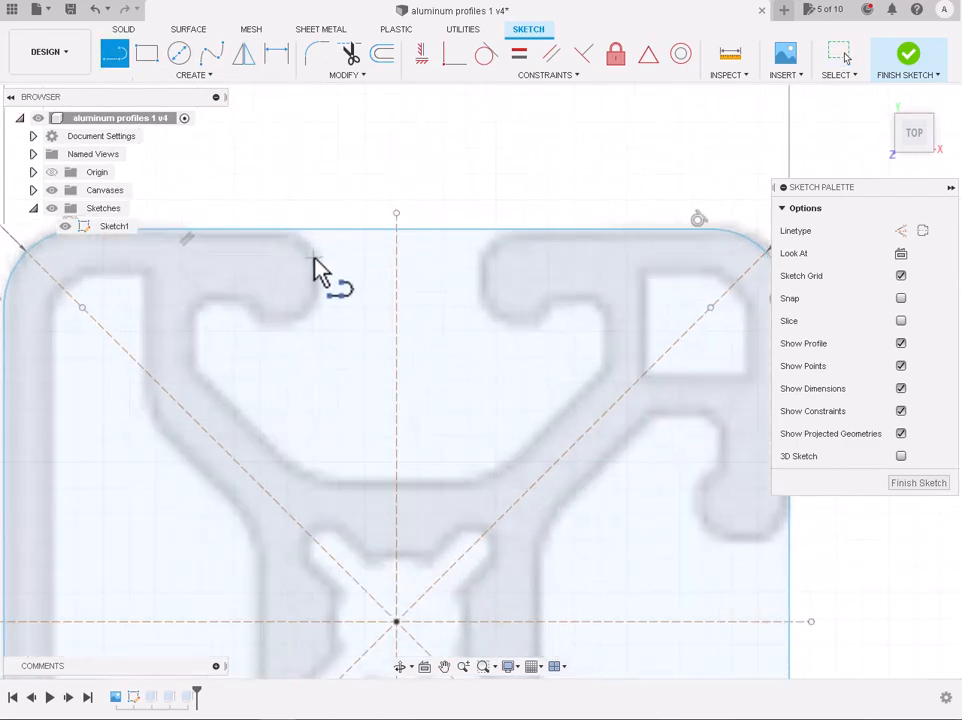
left_click(313, 285)
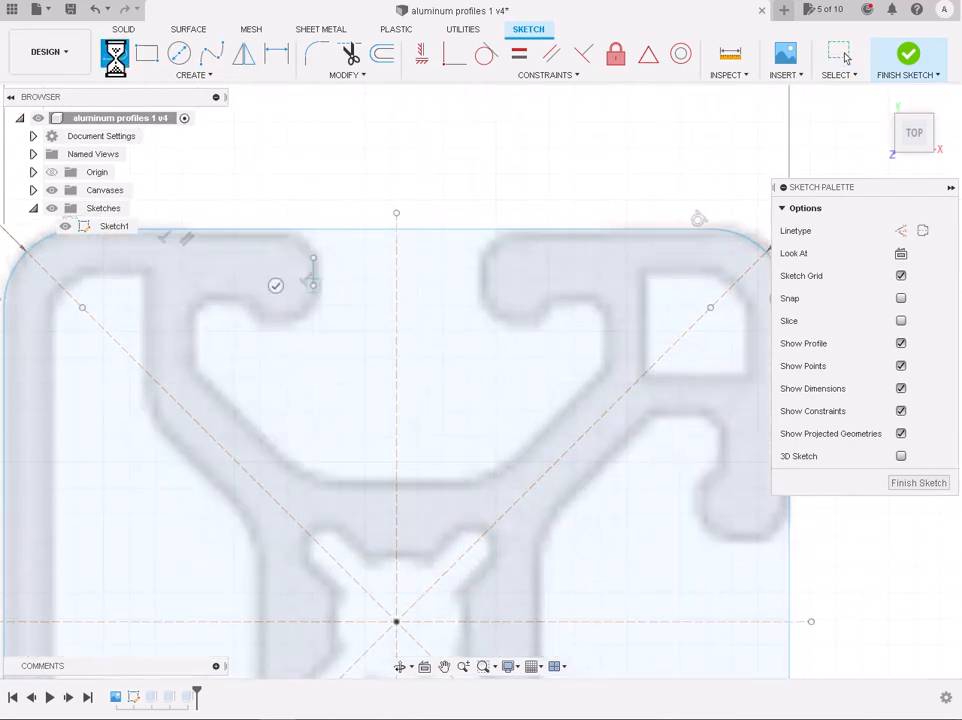
Step: Trace the left half of the top slot with connected lines from the hook's underside down the wall and diagonal to the vertical centerline
left_click(246, 298)
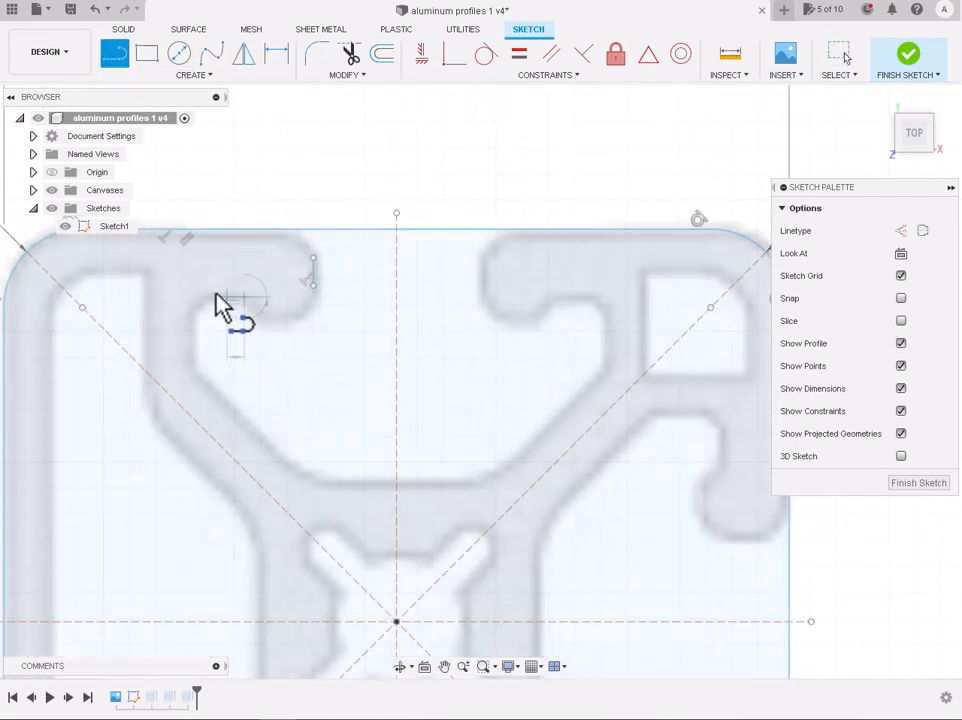
left_click(197, 300)
left_click(194, 367)
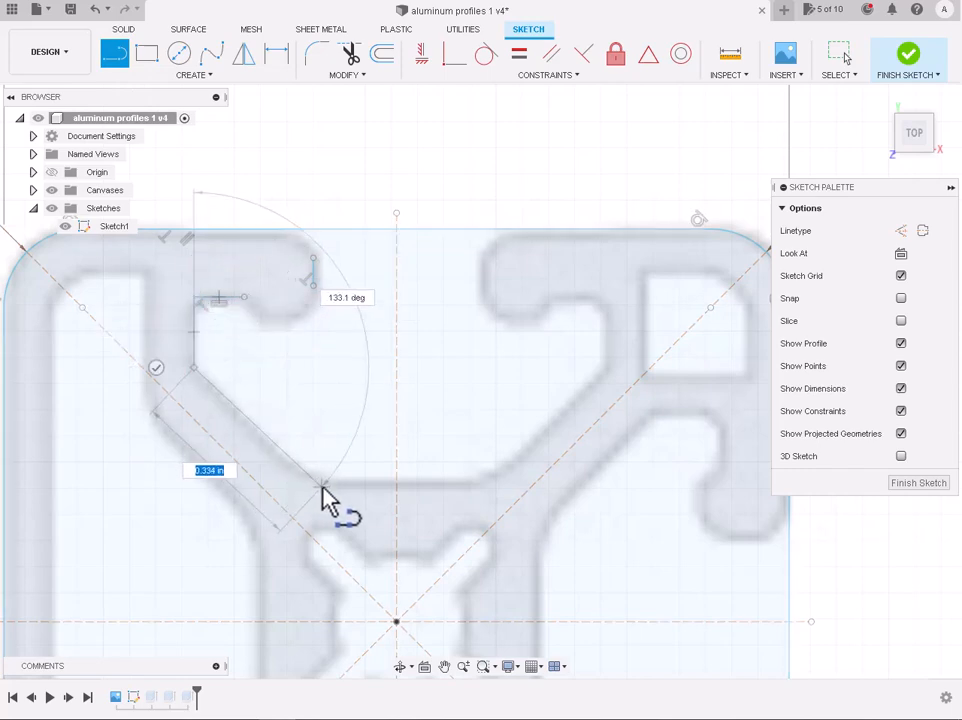
left_click(308, 482)
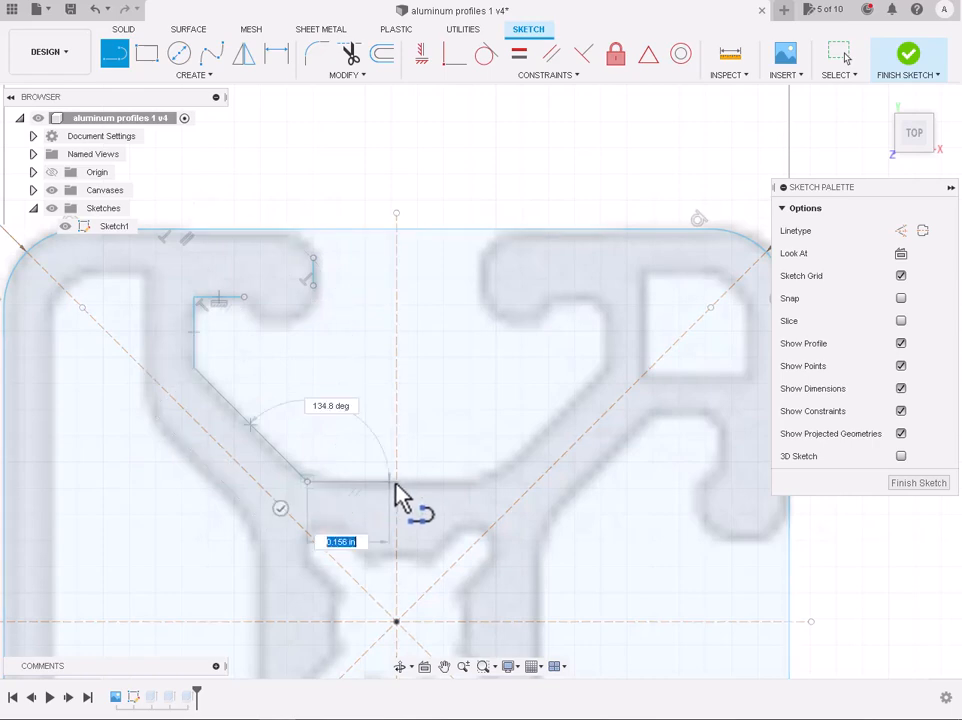
left_click(396, 483)
scroll(396, 485, "down", 1)
key("Escape")
Step: Sketch a short horizontal line along the lower edge of the upper-left hook's rounded lip
scroll(337, 420, "up", 3)
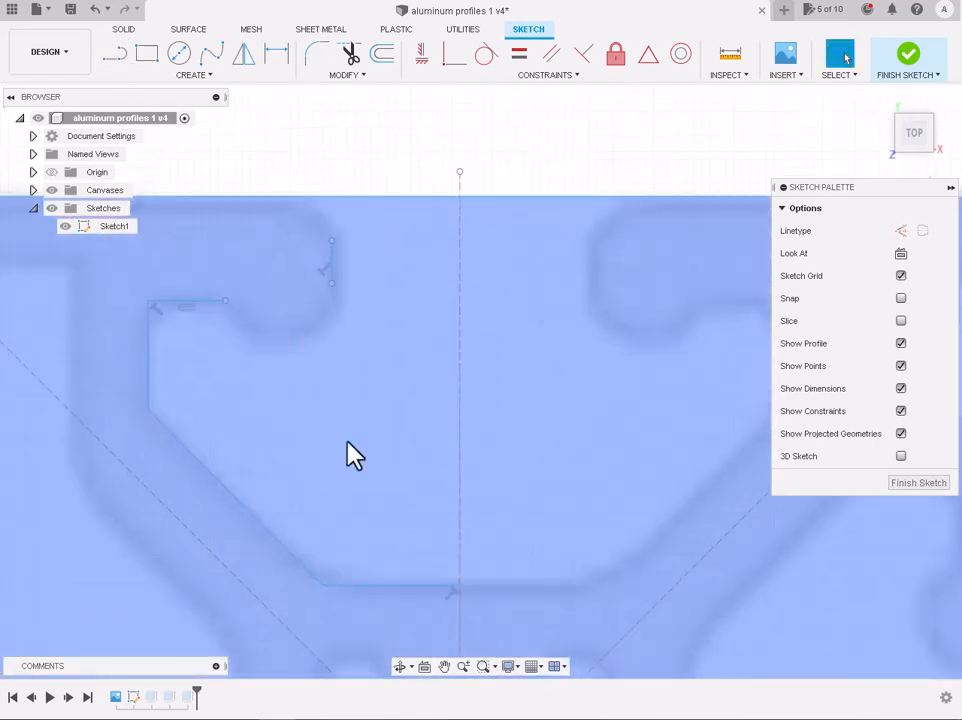
key("l")
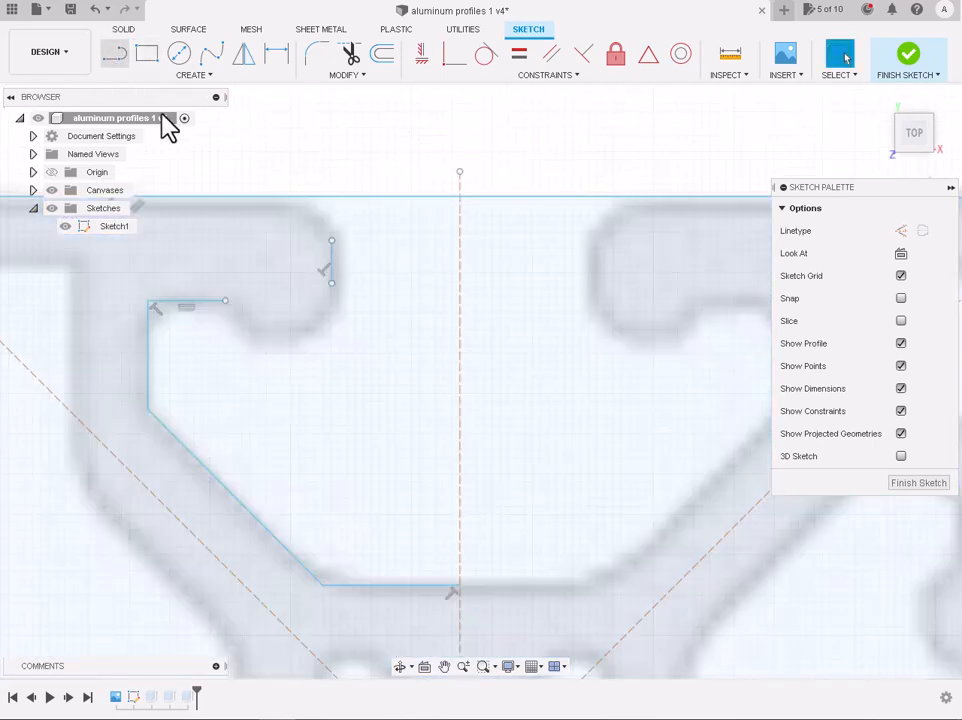
left_click(287, 329)
key("Escape")
Step: Connect the upper-left hook's tip, lip and underside lines and the square's upper edge with three-point arcs
left_click(204, 76)
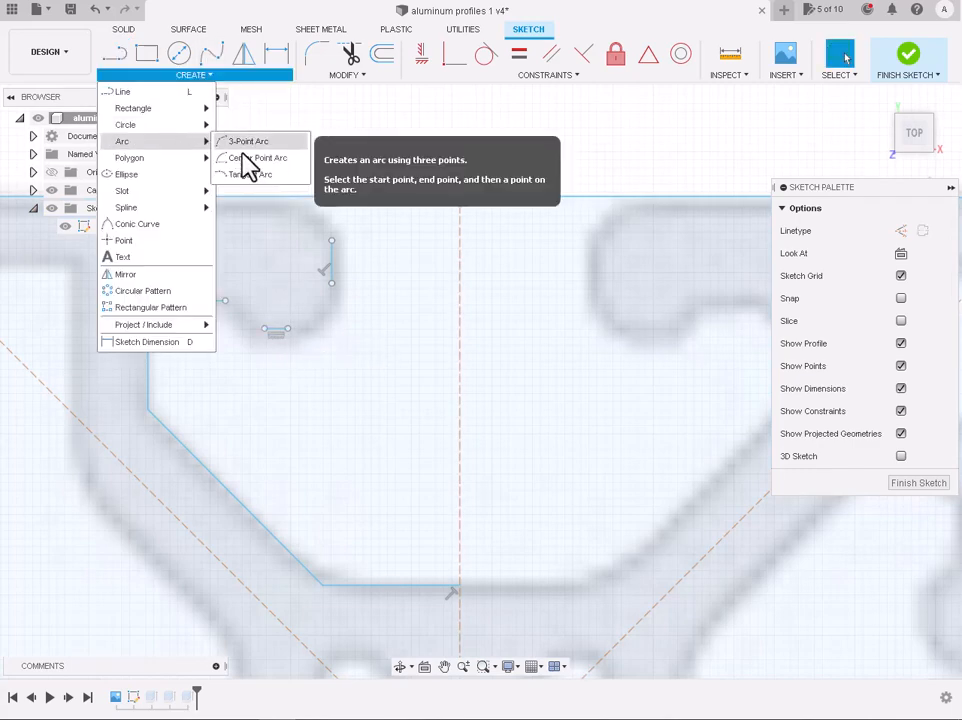
left_click(245, 142)
left_click(312, 336)
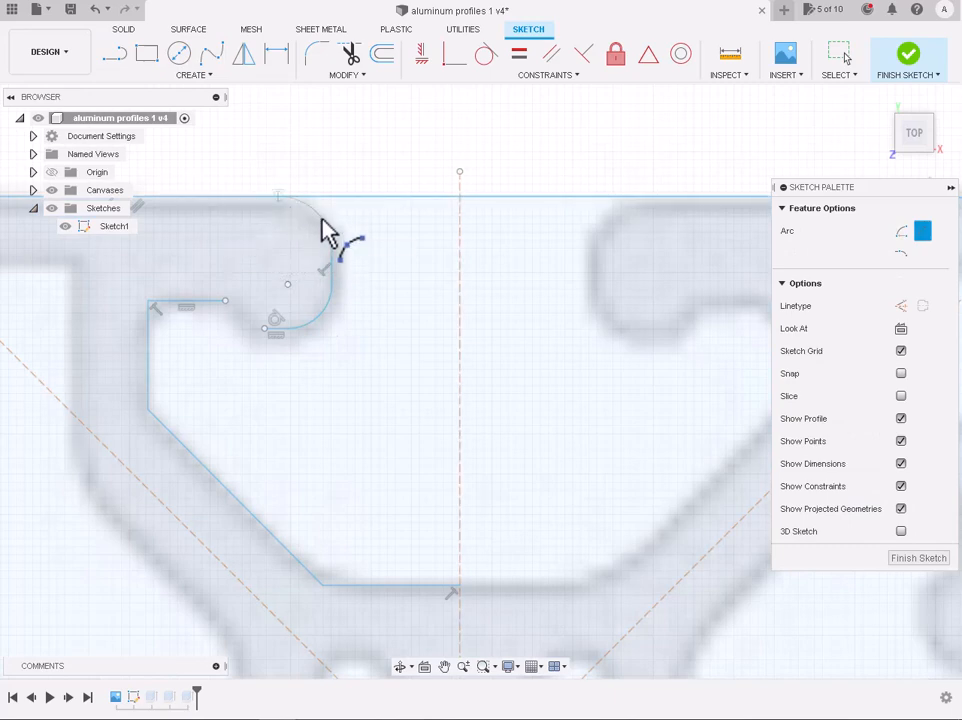
scroll(322, 232, "down", 2)
left_click(233, 294)
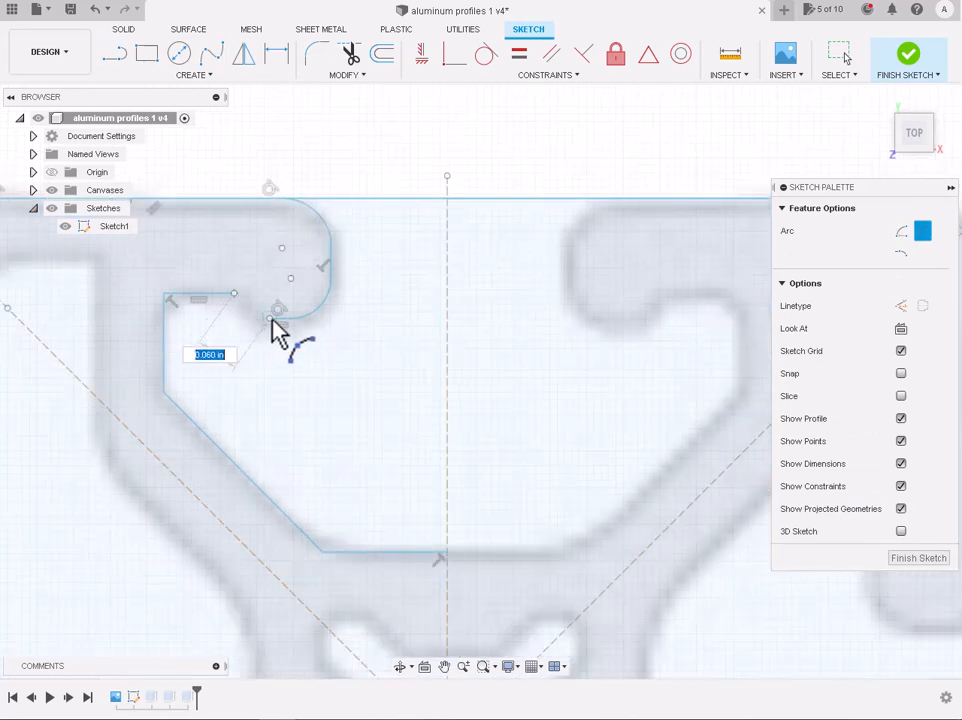
left_click(250, 318)
scroll(248, 320, "down", 1)
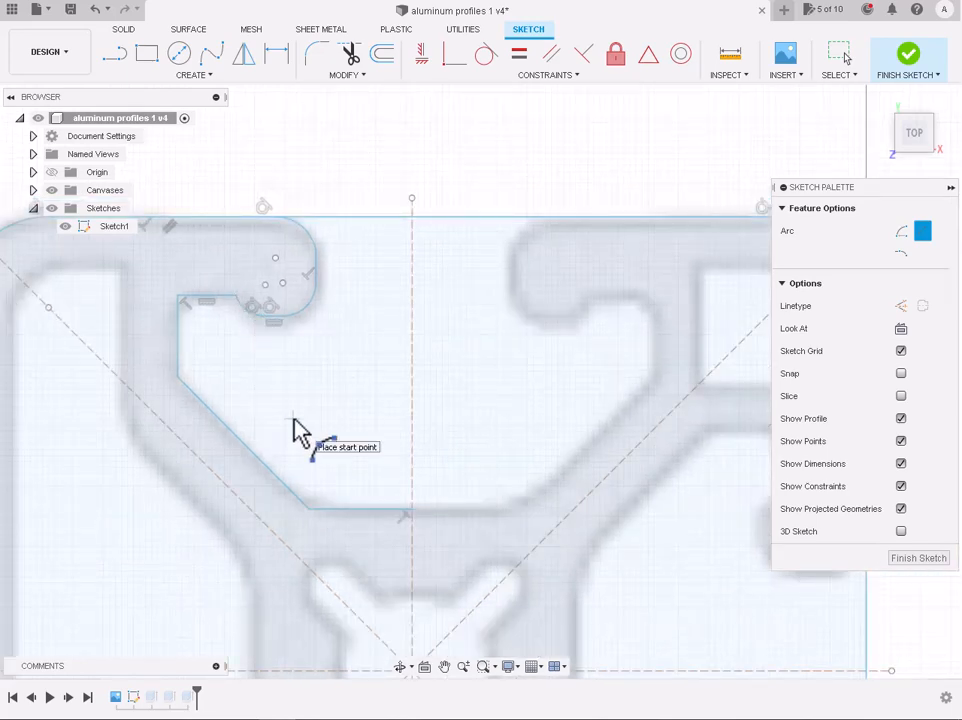
Step: Fillet the slot corner between the hook's underside and the vertical wall with a 0.045 in radius
scroll(293, 418, "down", 2)
scroll(240, 370, "down", 1)
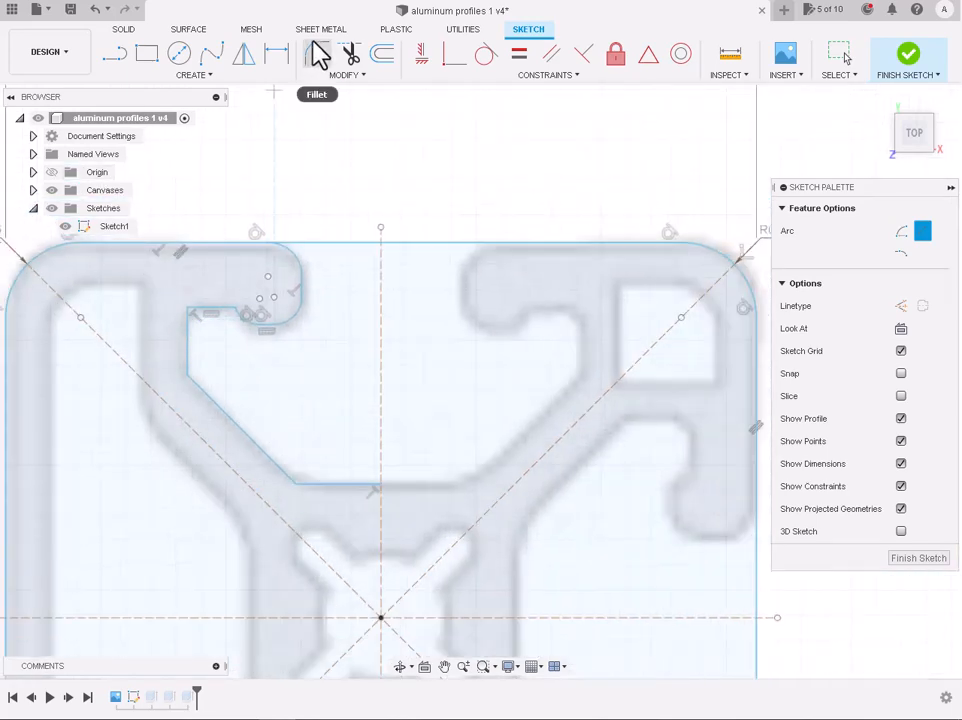
left_click(317, 53)
left_click(189, 312)
scroll(193, 320, "up", 2)
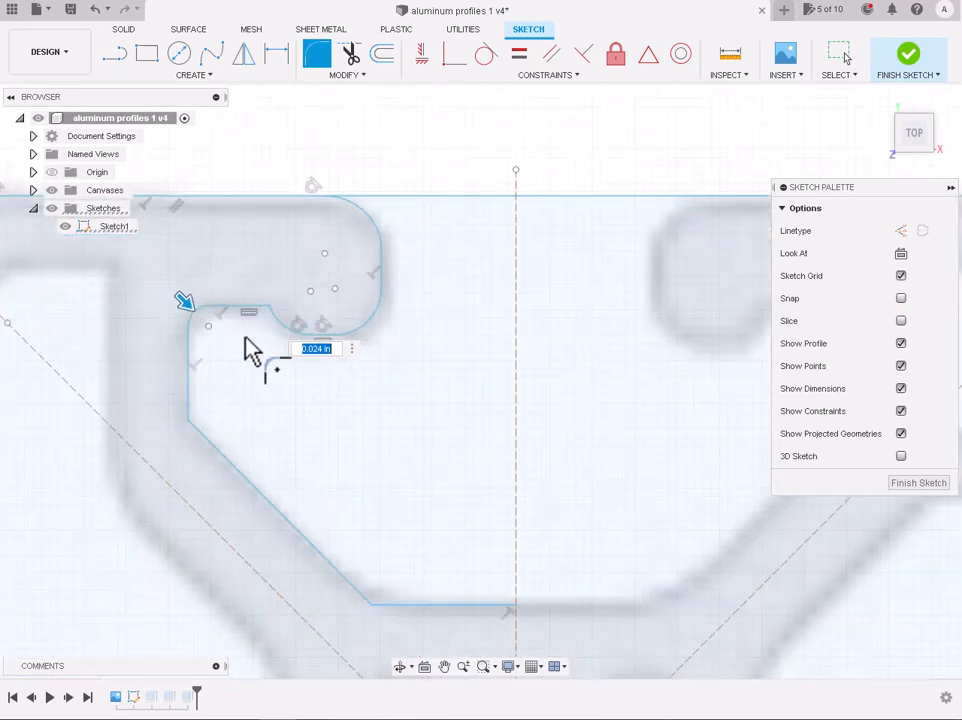
type("0.025")
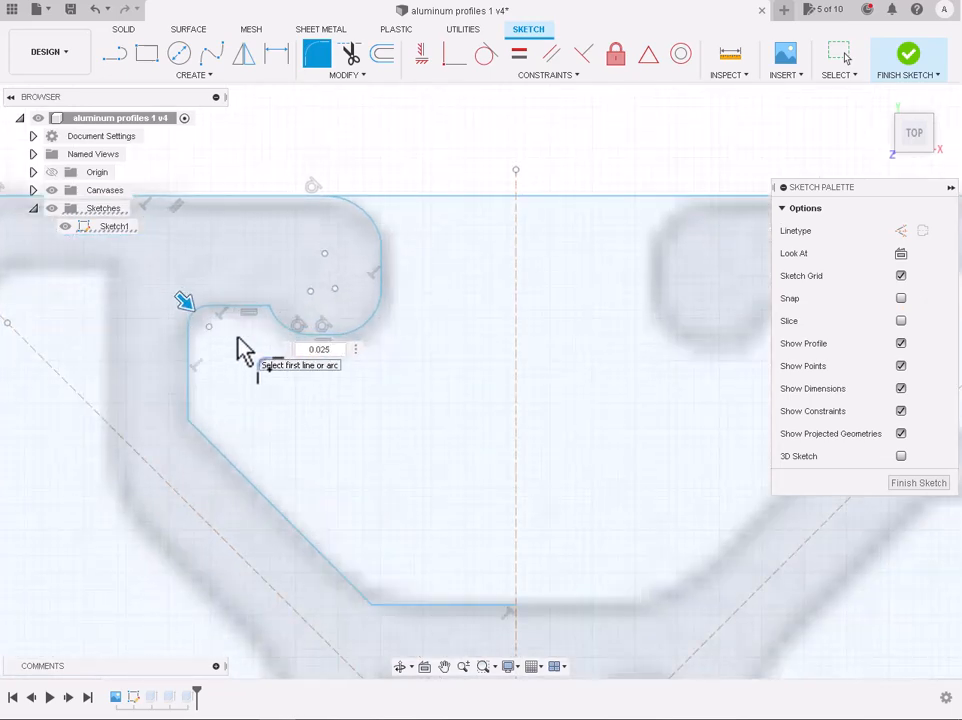
left_click_drag(192, 312, 196, 317)
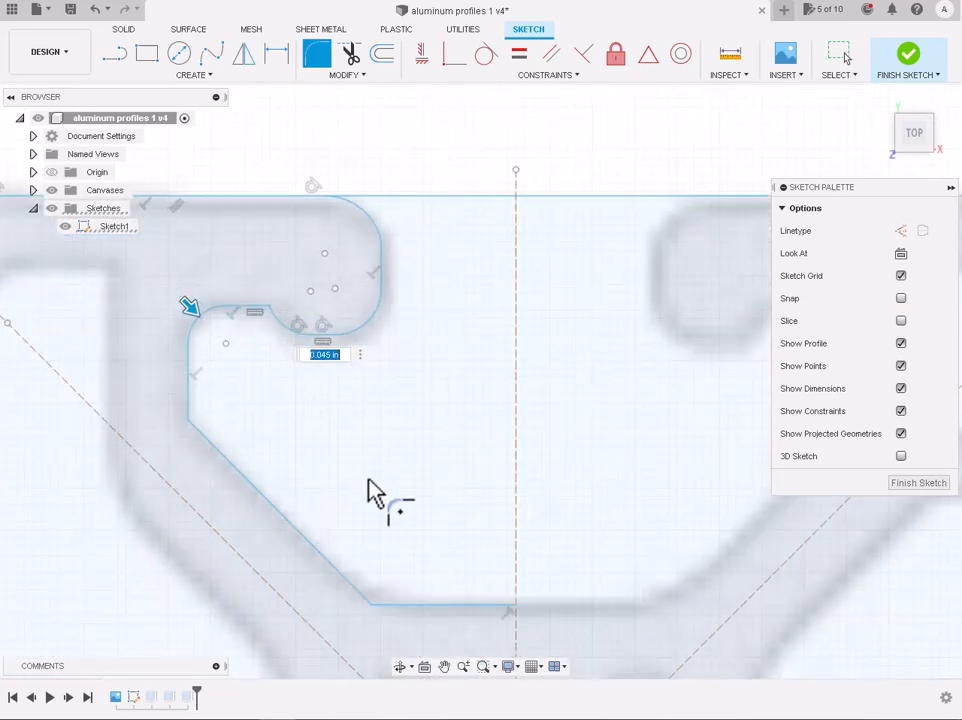
key("Return")
scroll(324, 393, "down", 1)
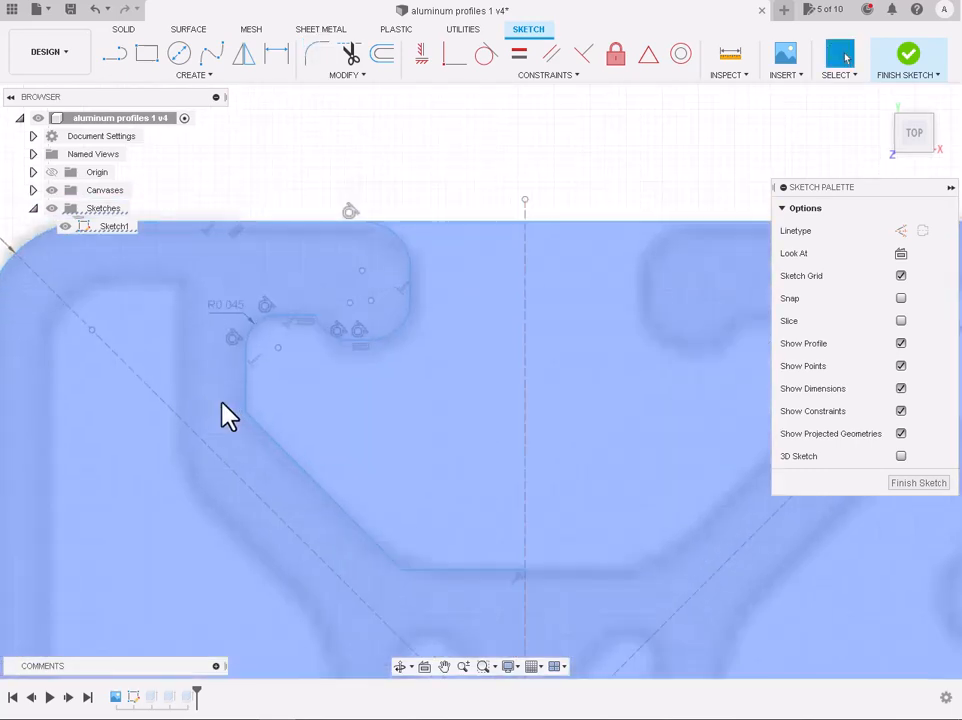
Step: Fillet both ends of the slot's diagonal line, at the vertical wall and the slot floor, with a 0.045 in radius
left_click(320, 58)
left_click(249, 418)
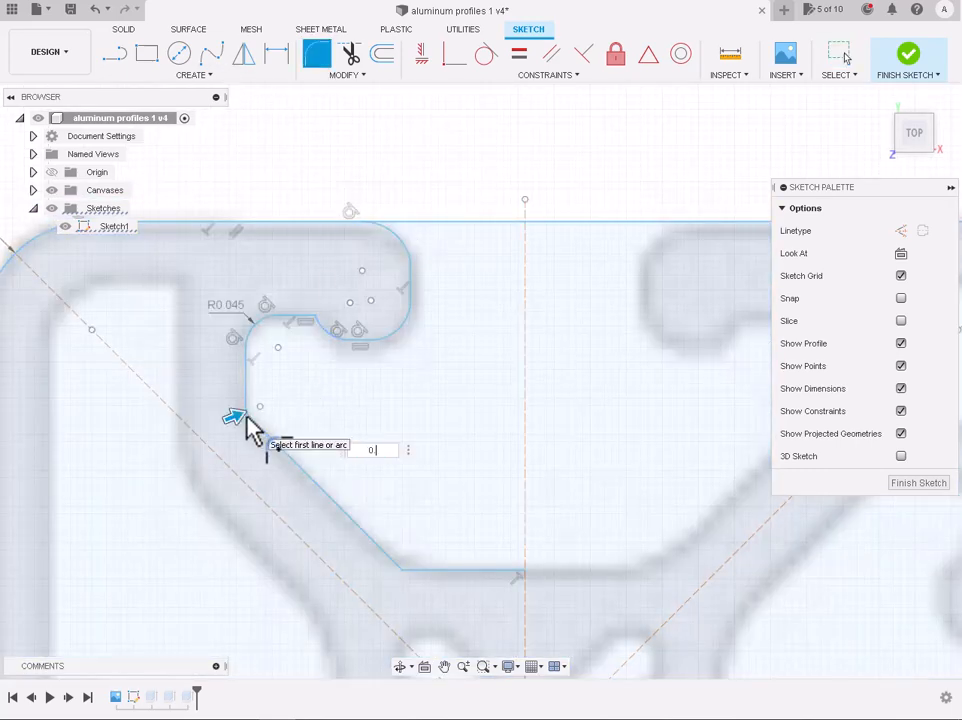
key("Return")
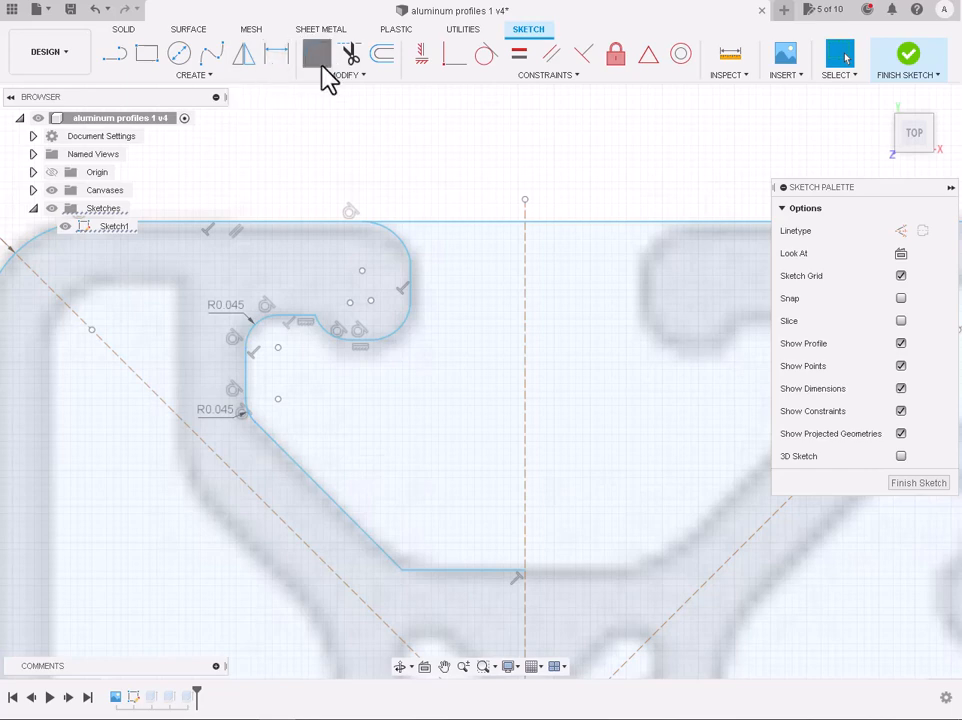
left_click(318, 60)
type("0.045")
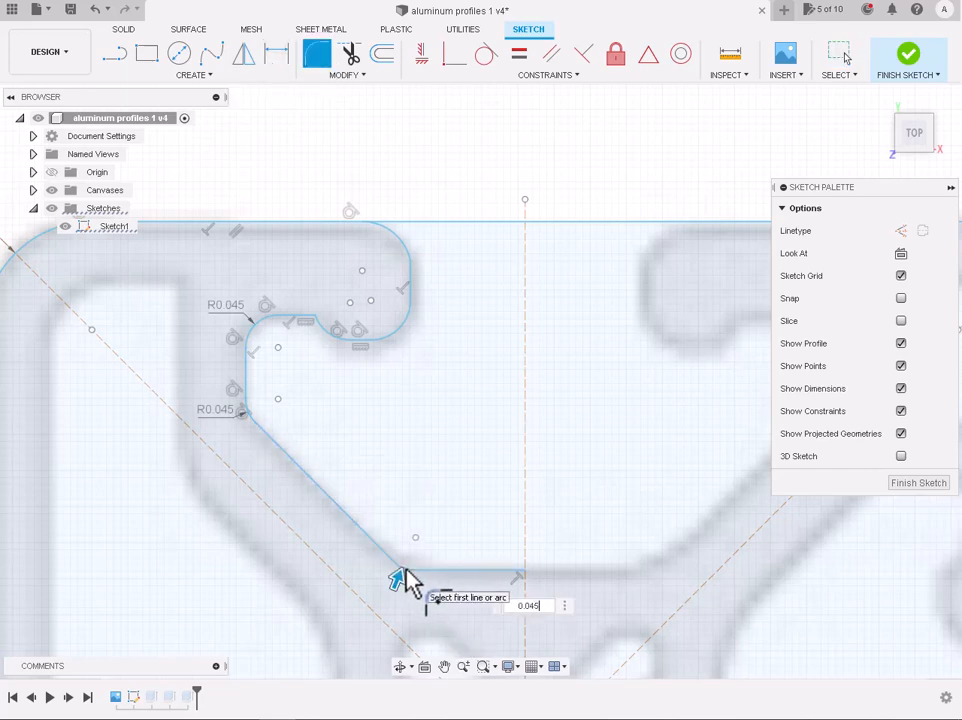
key("Return")
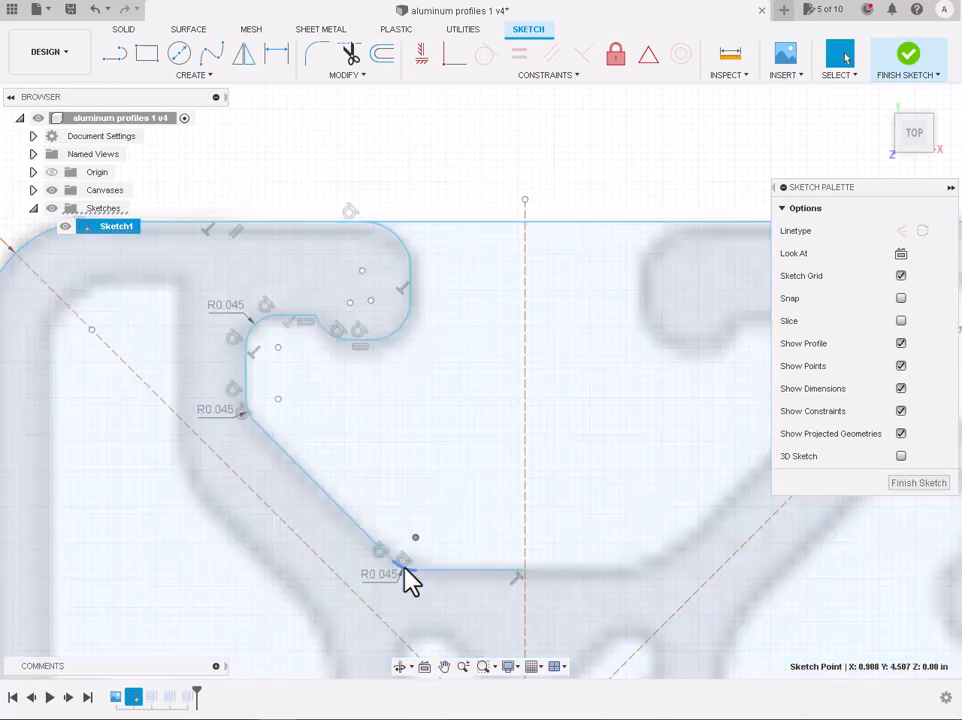
left_click(406, 572)
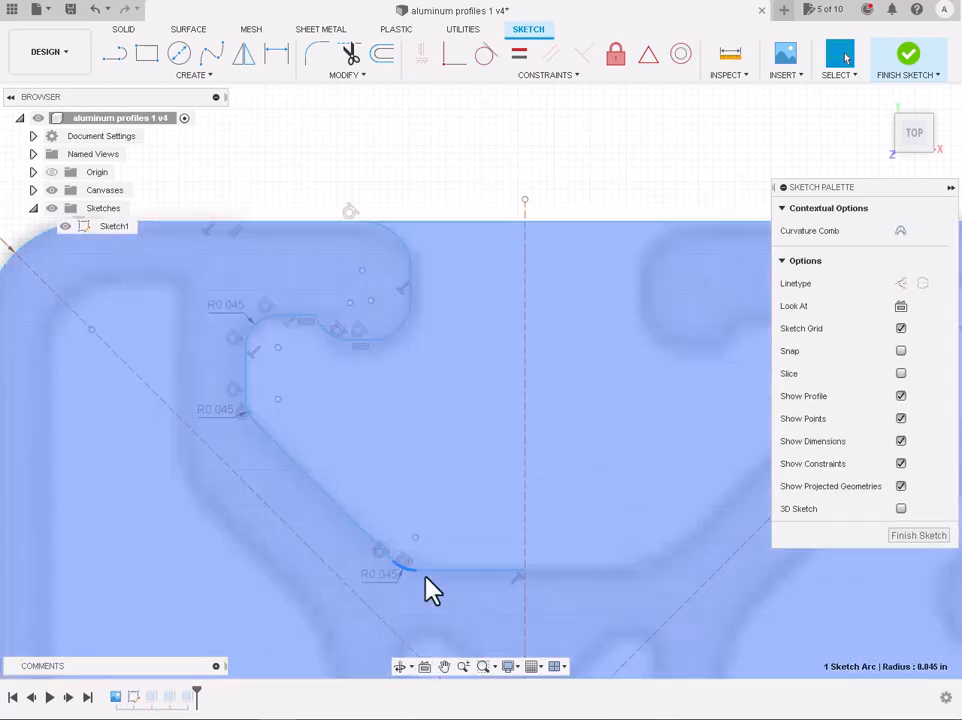
scroll(425, 575, "down", 2)
left_click(451, 260)
scroll(451, 258, "down", 2)
scroll(419, 240, "down", 2)
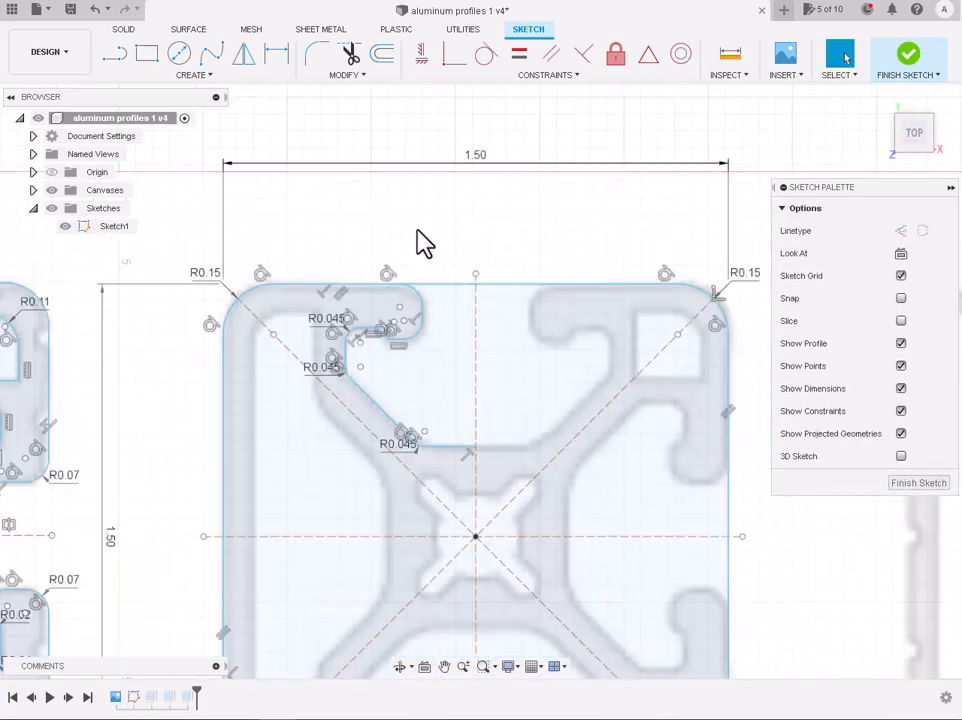
Step: Sketch the left cavity's inner wall from the horizontal centreline: a vertical line about 0.15 in, a diagonal about 0.34 in, and a vertical line ending beneath the hook
scroll(382, 575, "up", 5)
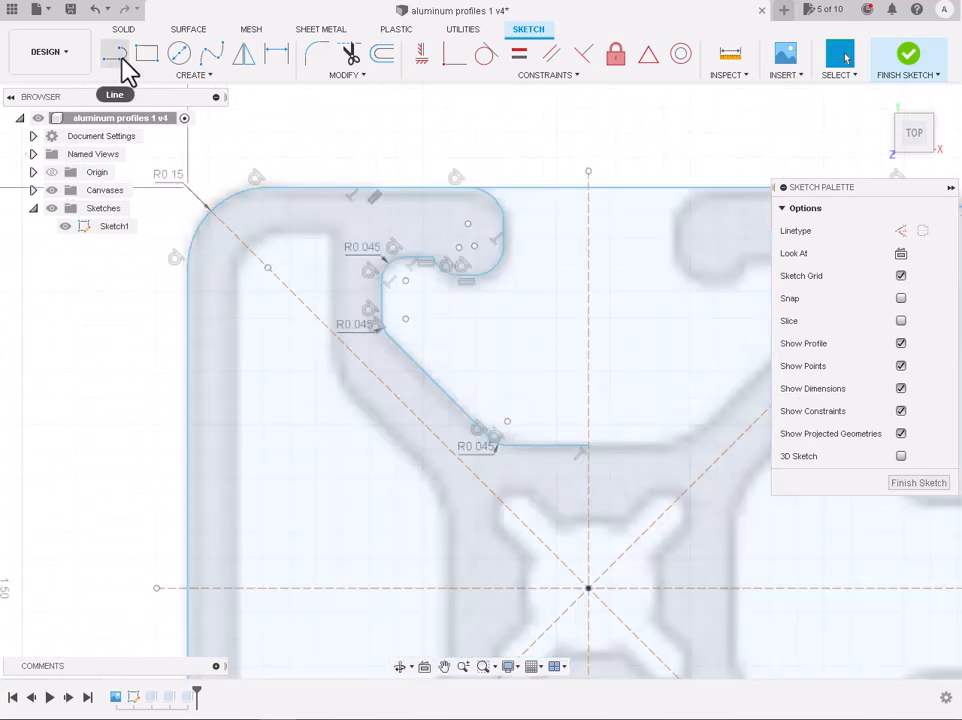
left_click(116, 55)
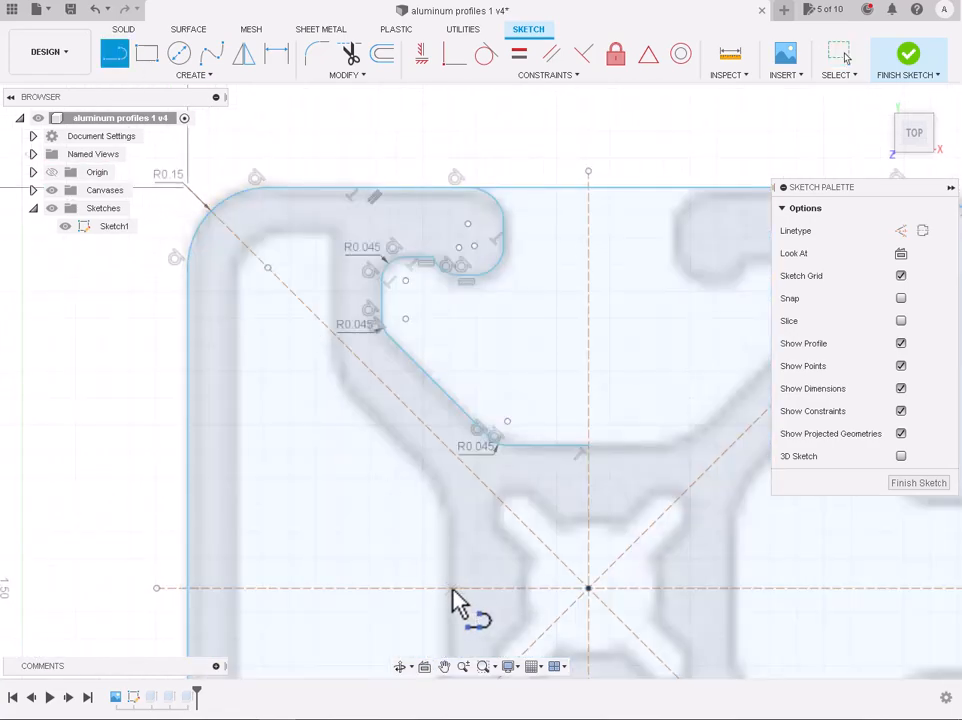
left_click(454, 588)
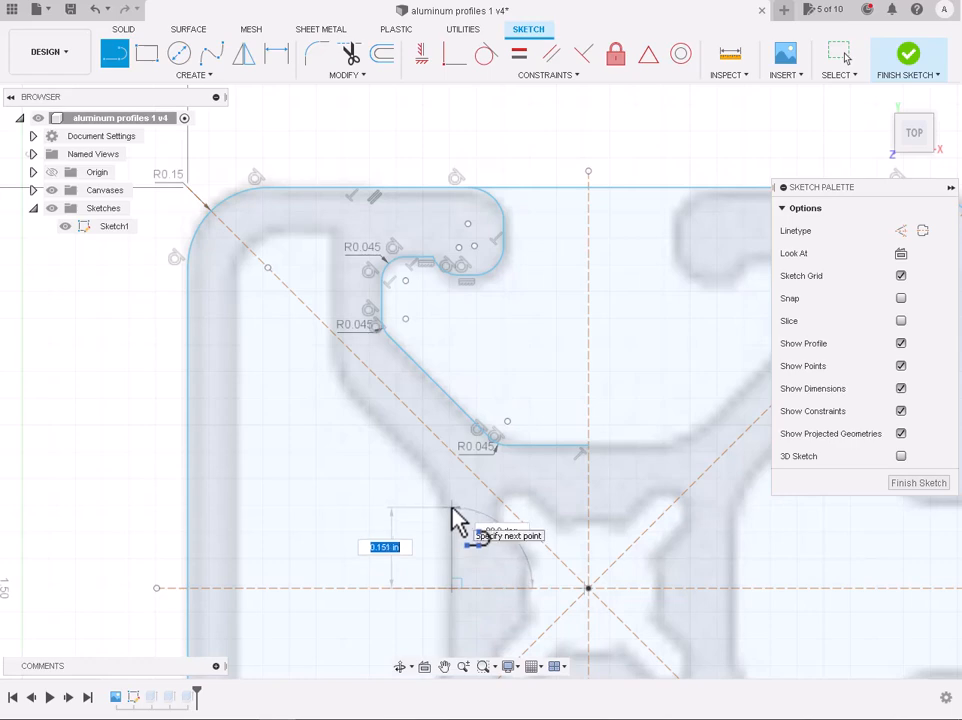
left_click(452, 508)
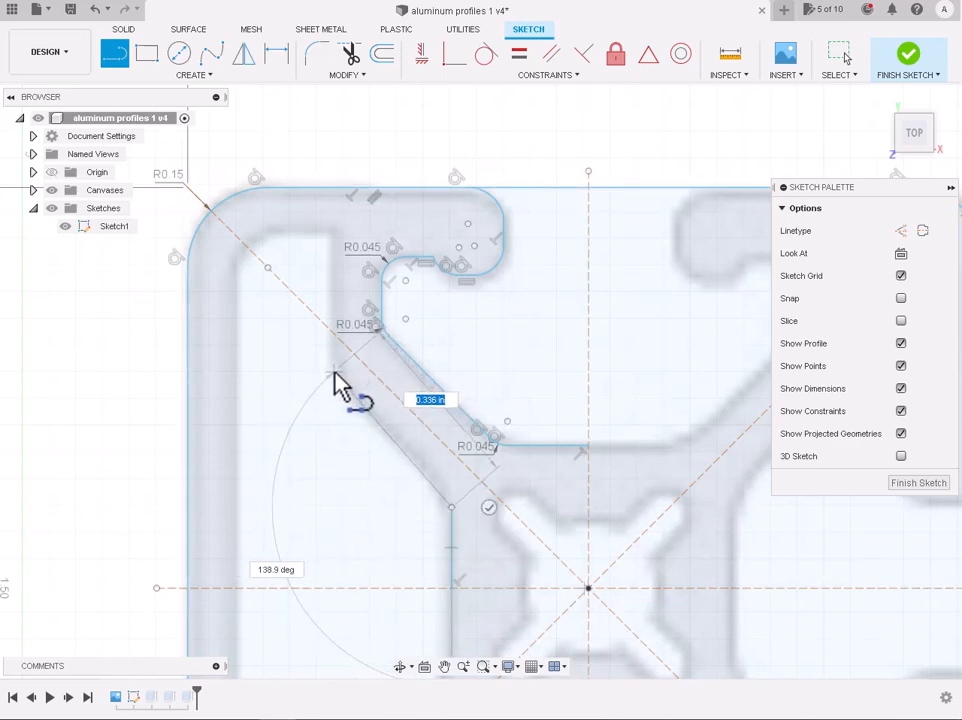
left_click(335, 371)
left_click(335, 233)
key("Escape")
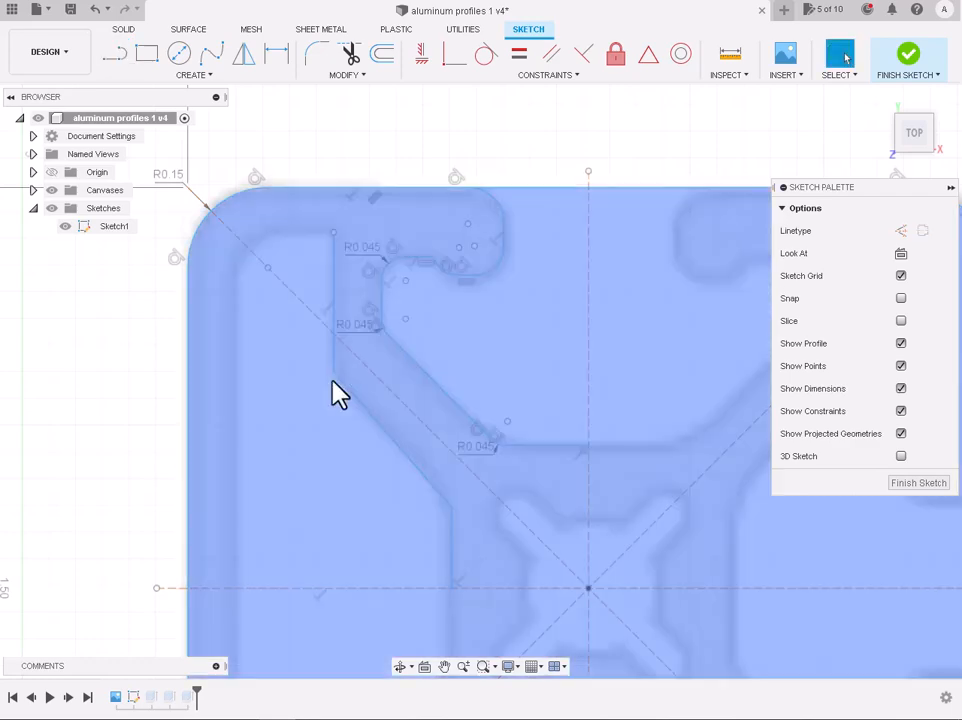
Step: Fillet both ends of the left cavity's upper diagonal line with a 0.15 in radius
left_click(316, 53)
left_click(335, 371)
type("0.15")
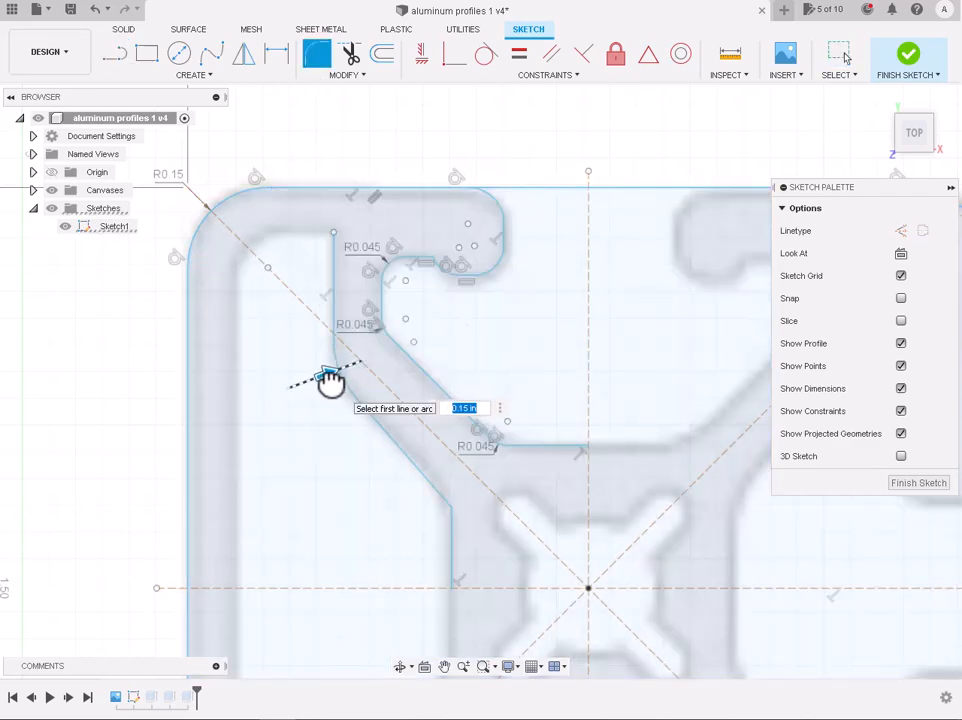
key("Return")
left_click(280, 55)
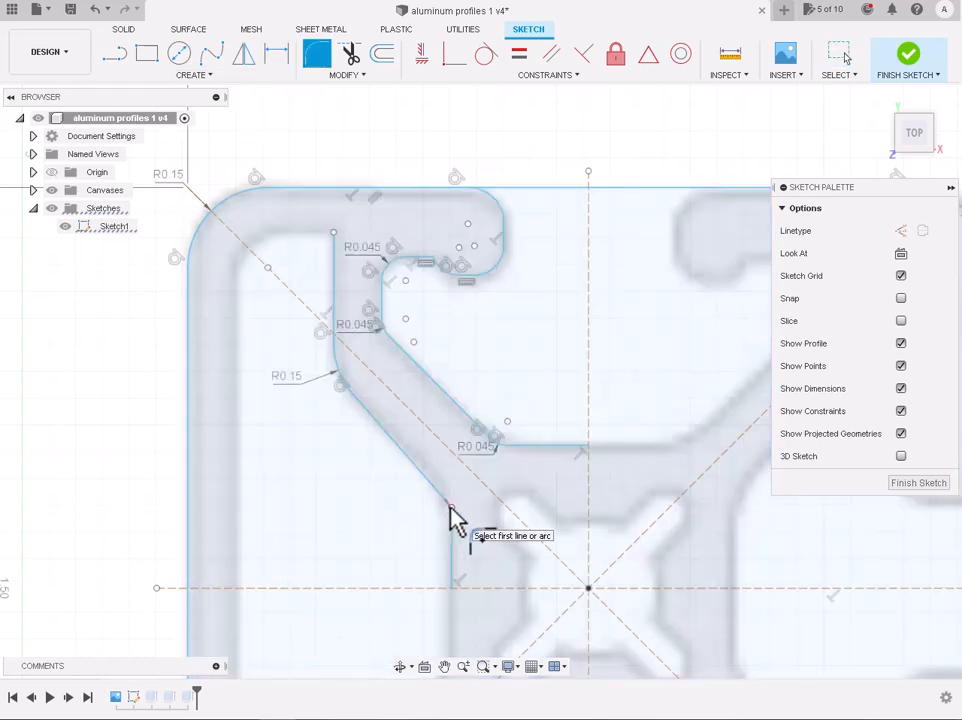
key("Escape")
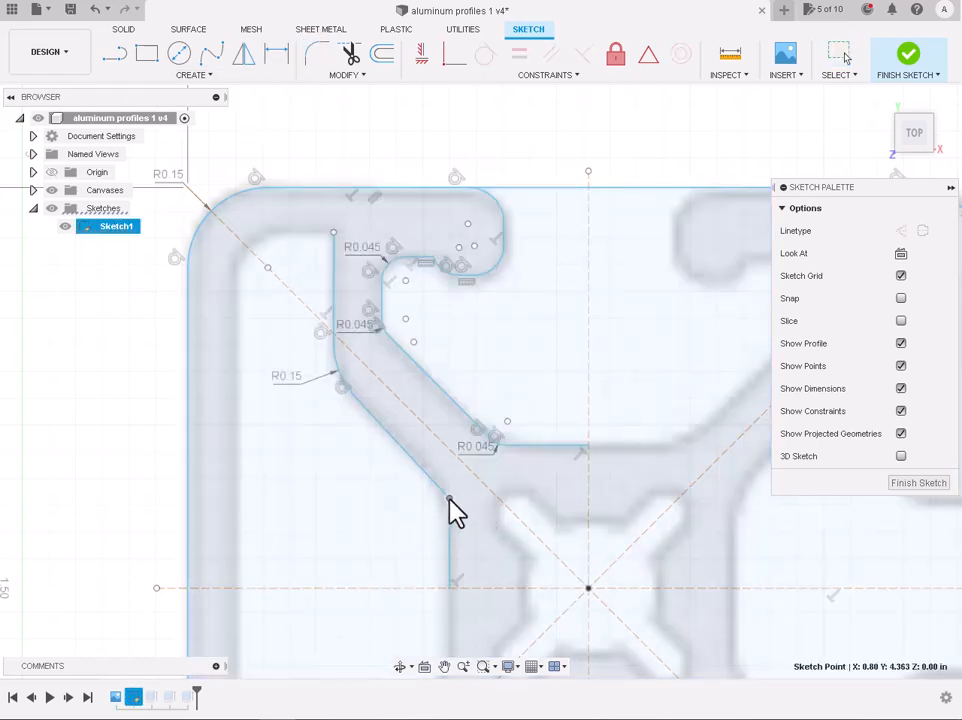
left_click(316, 52)
left_click(449, 497)
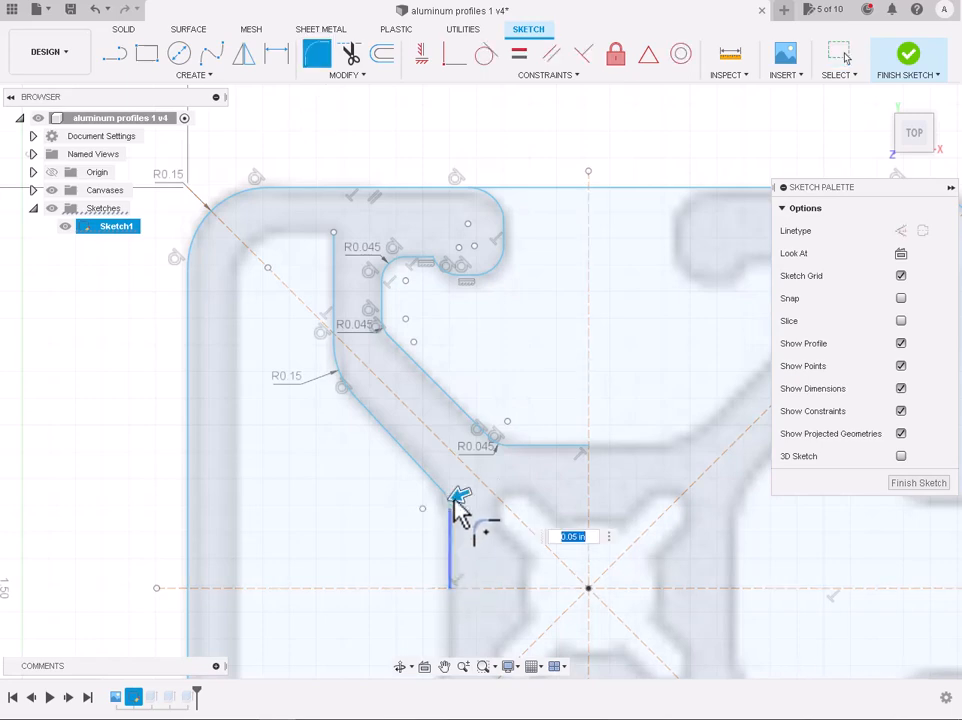
key("Return")
key("Escape")
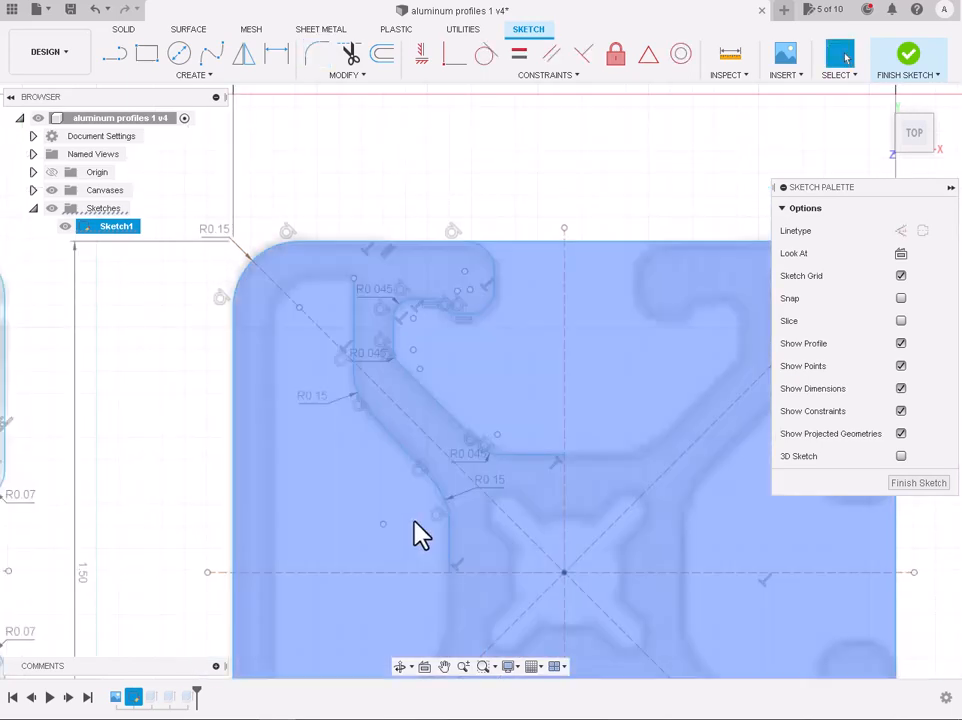
Step: Sketch the left cavity's upper edge about 0.19 in long from the inner wall's top end, then its outer wall down to the horizontal centreline
key("l")
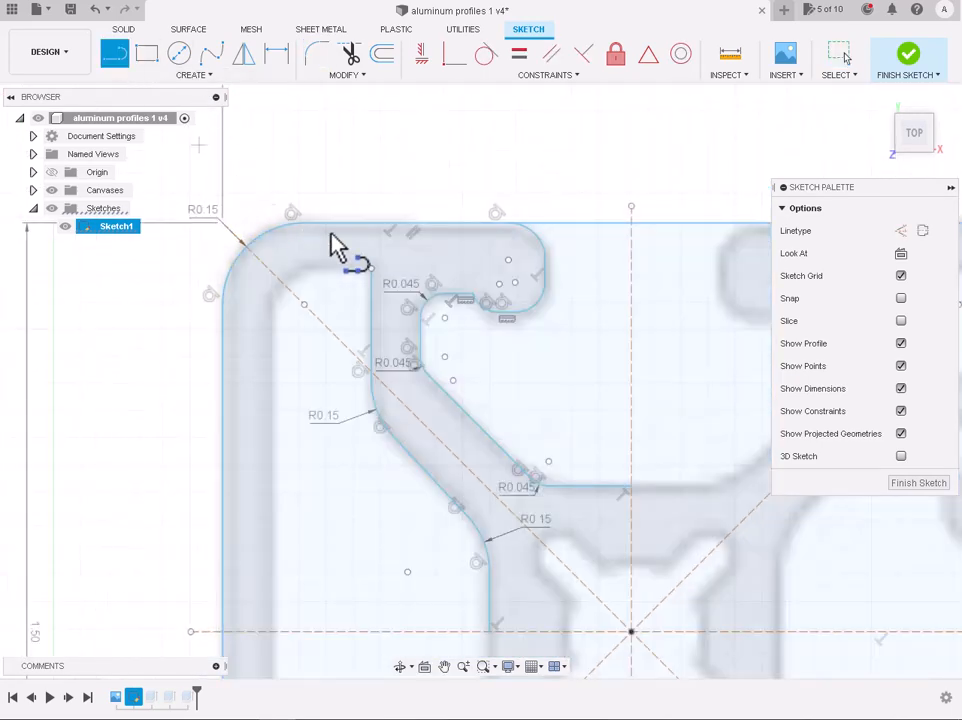
left_click(371, 269)
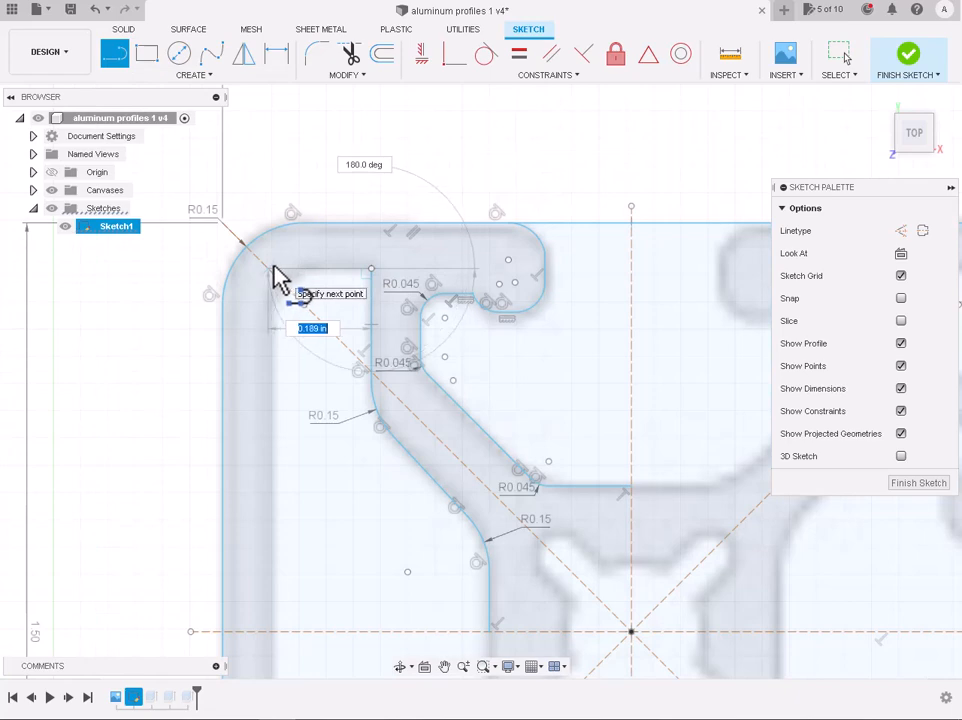
scroll(280, 278, "up", 2)
scroll(280, 278, "up", 2)
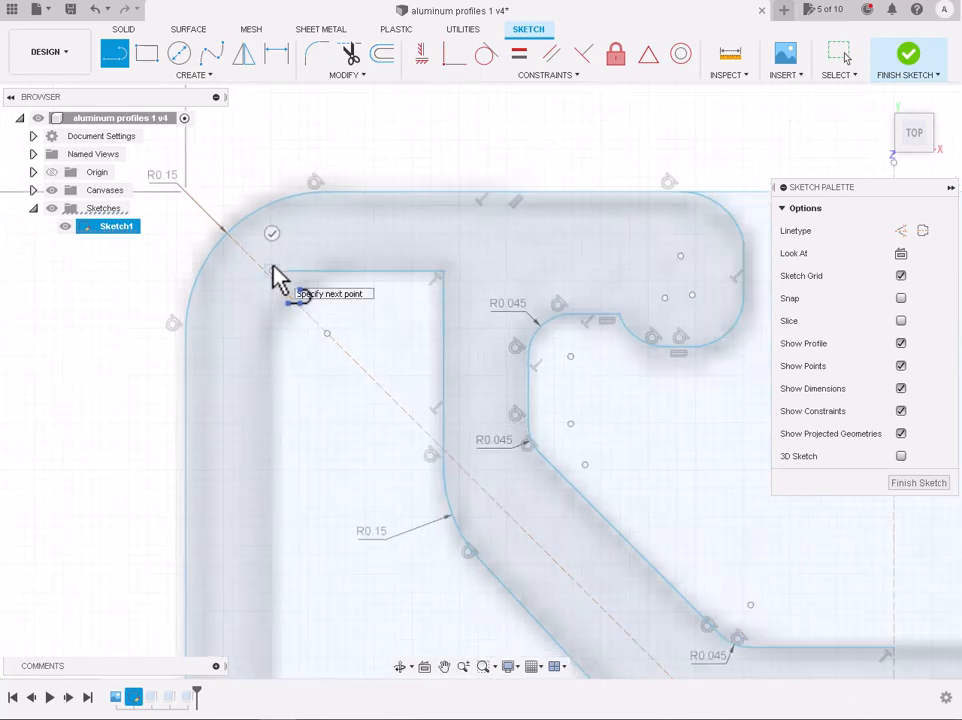
scroll(280, 278, "down", 3)
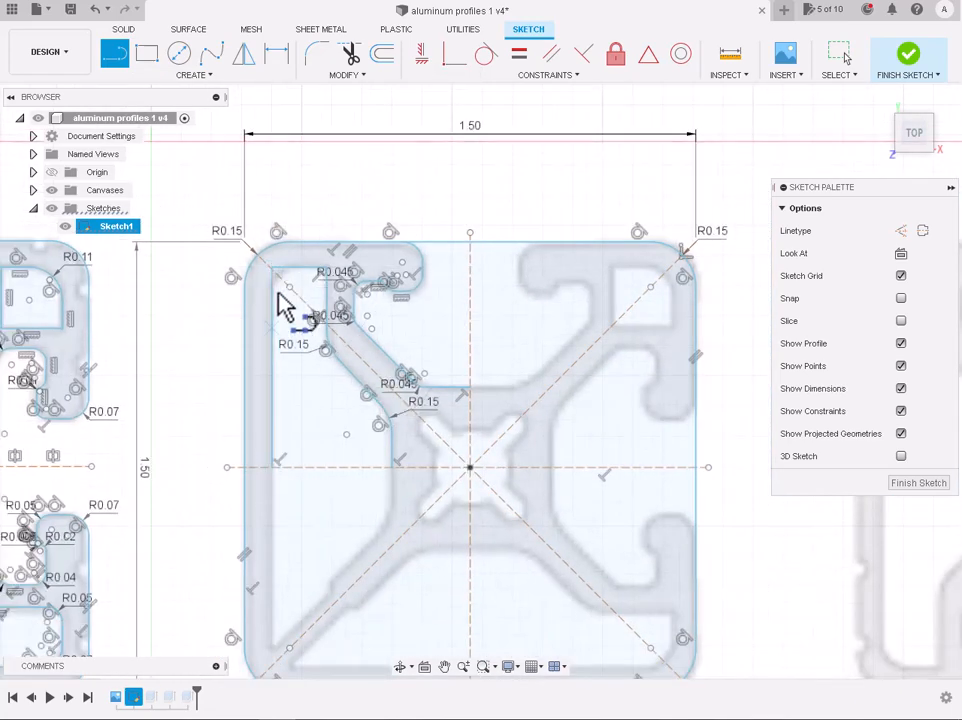
key("Escape")
Step: Fillet the left cavity's upper-left corner with a radius of about 0.09 in
scroll(286, 266, "up", 3)
key("f")
left_click(259, 269)
scroll(258, 271, "down", 2)
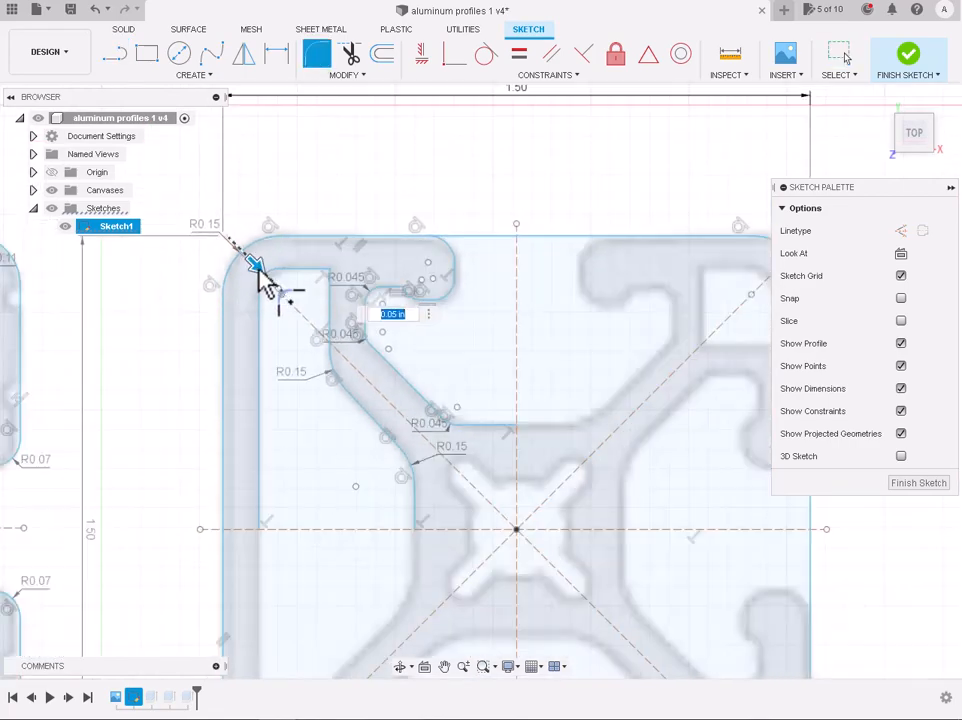
scroll(262, 270, "up", 3)
left_click_drag(270, 268, 288, 288)
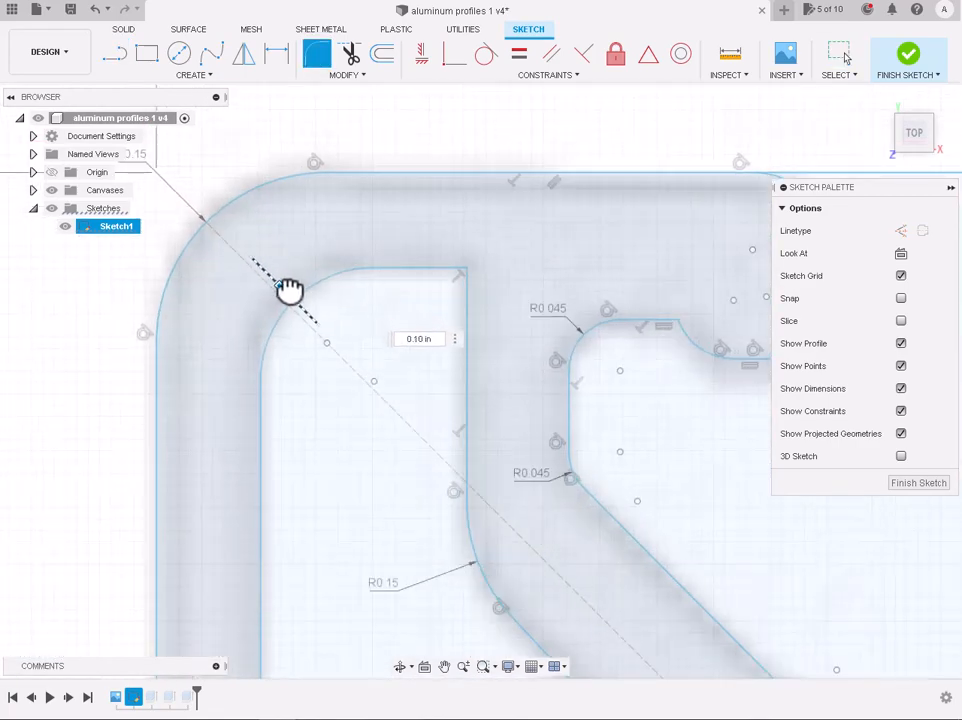
key("Return")
Step: Continue the left cavity's outer wall below the centreline to its lower corner, then sketch the diagonal up the web to the small step
scroll(290, 292, "down", 4)
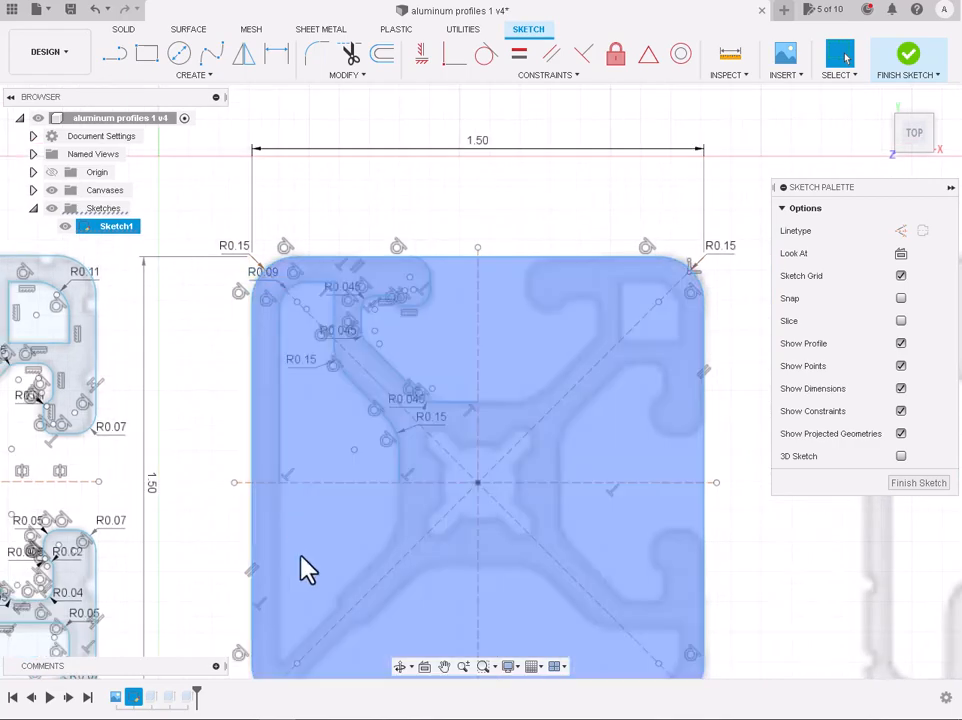
scroll(346, 505, "down", 2)
scroll(326, 630, "up", 4)
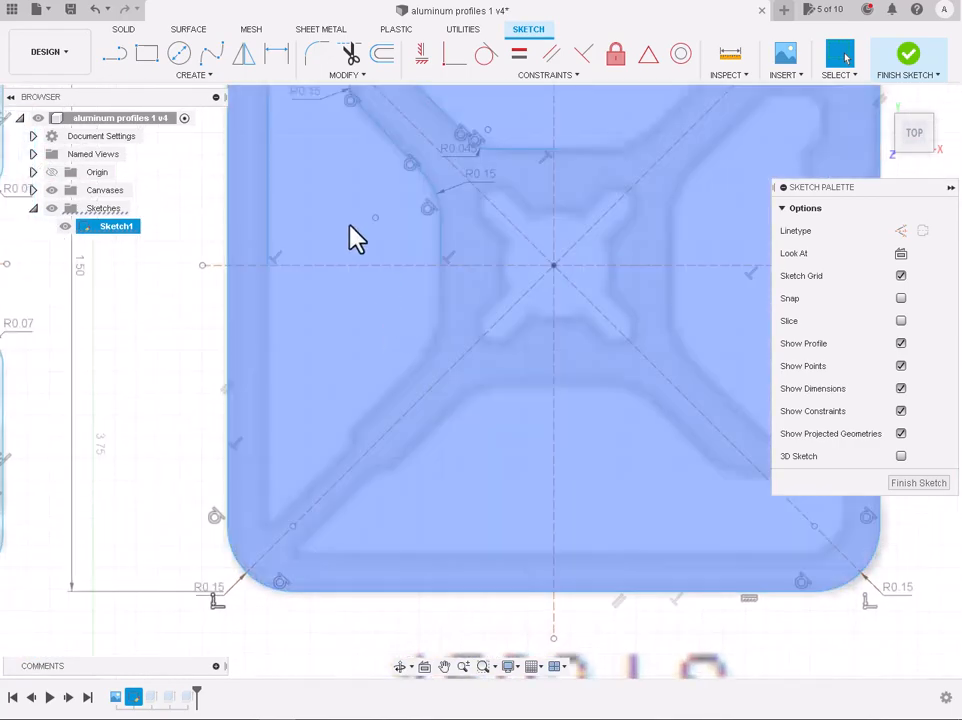
scroll(288, 279, "down", 3)
left_click(116, 56)
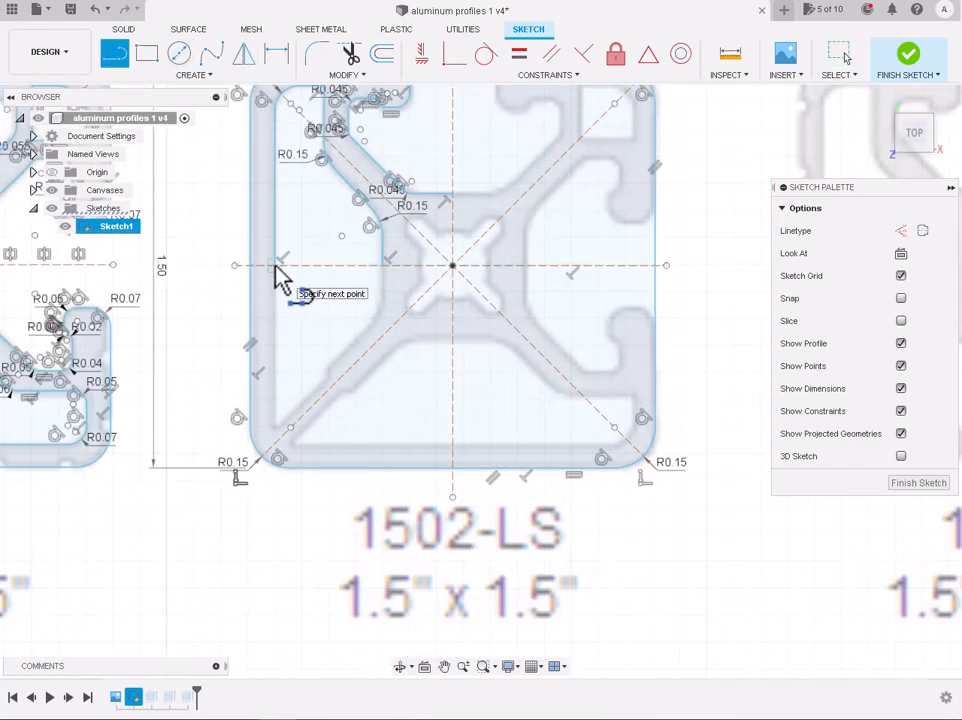
scroll(281, 278, "up", 3)
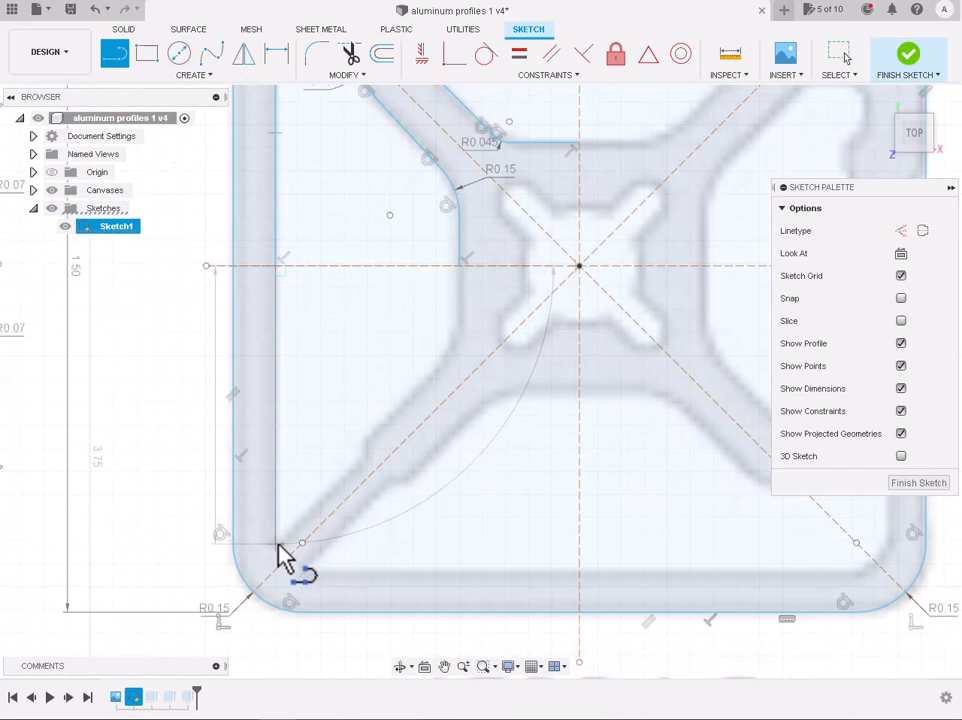
scroll(368, 464, "up", 2)
left_click(365, 459)
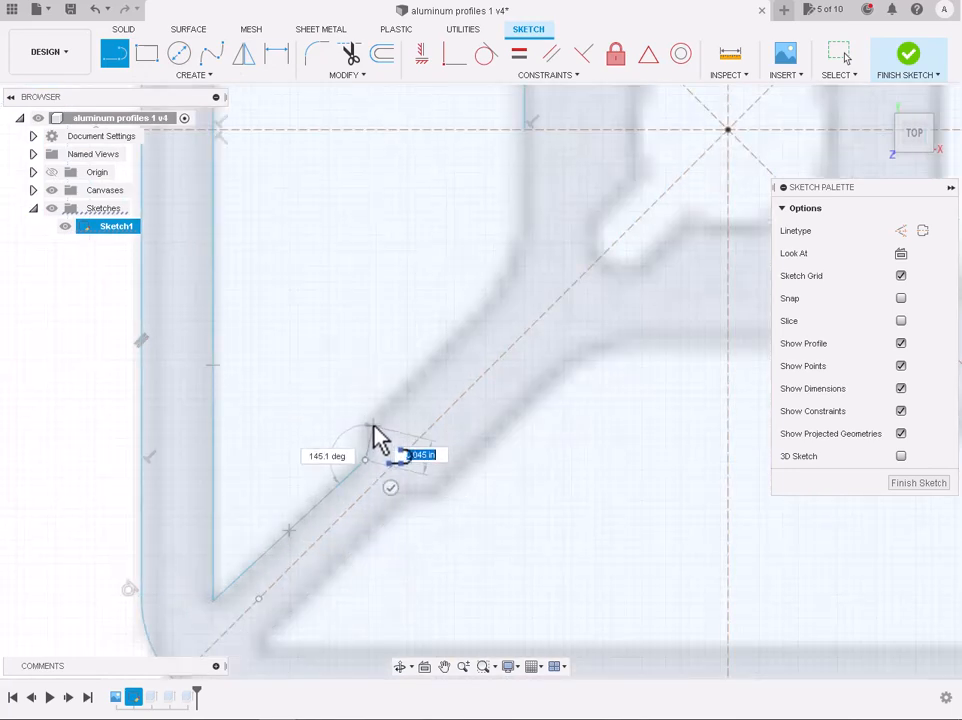
Step: Sketch the web's short step about 0.05 in long, a diagonal about 0.3 in, and a vertical line closing the left cavity at the centreline
scroll(373, 428, "up", 2)
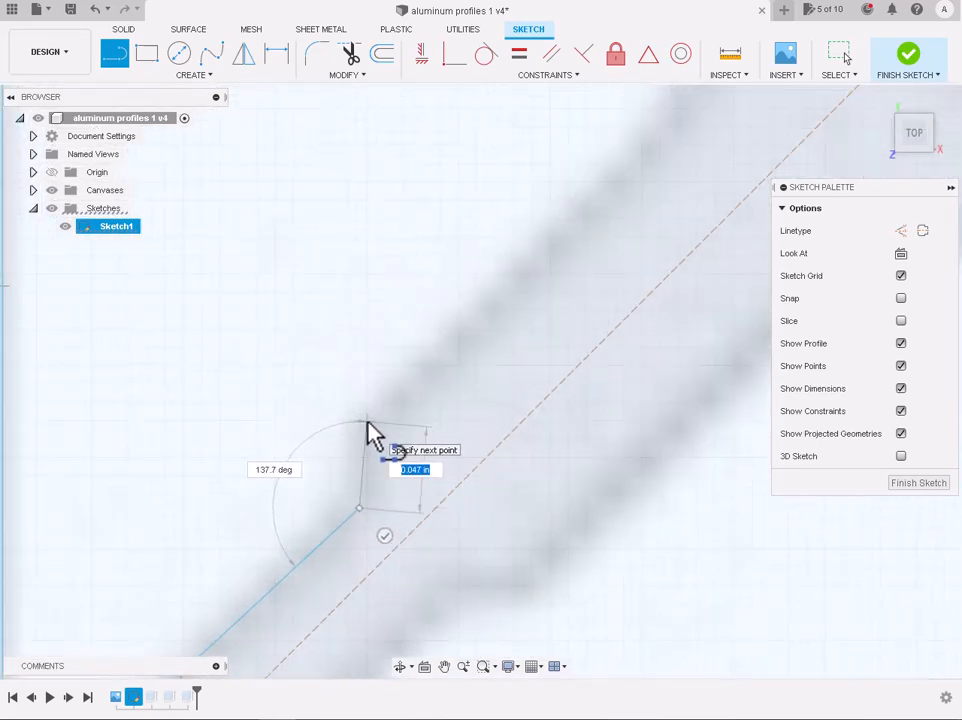
scroll(373, 435, "up", 1)
scroll(367, 421, "down", 3)
left_click(367, 421)
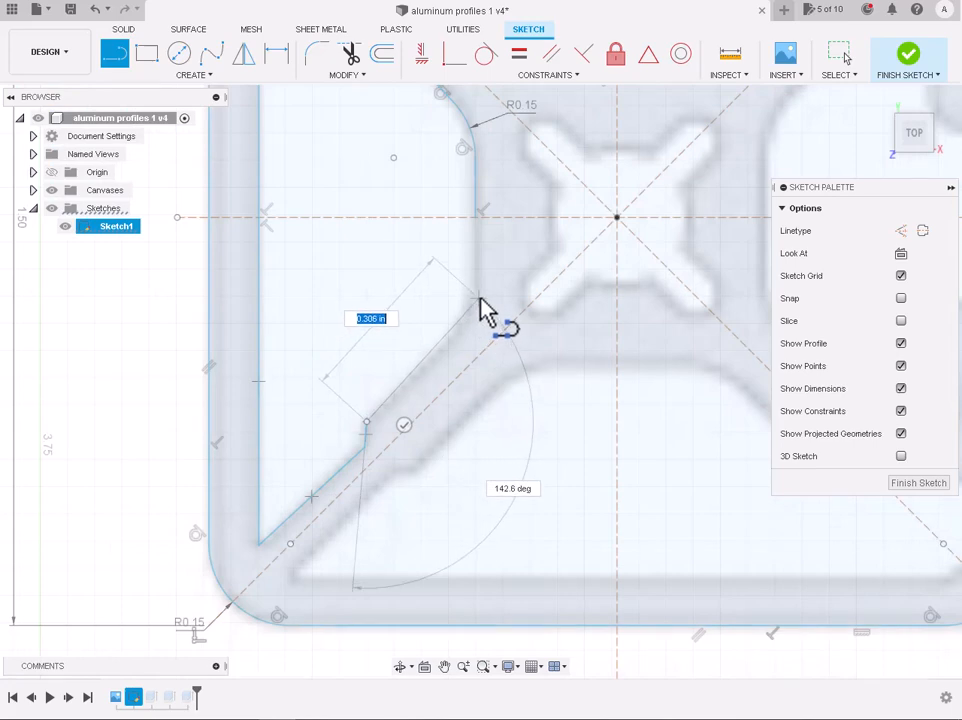
left_click(476, 306)
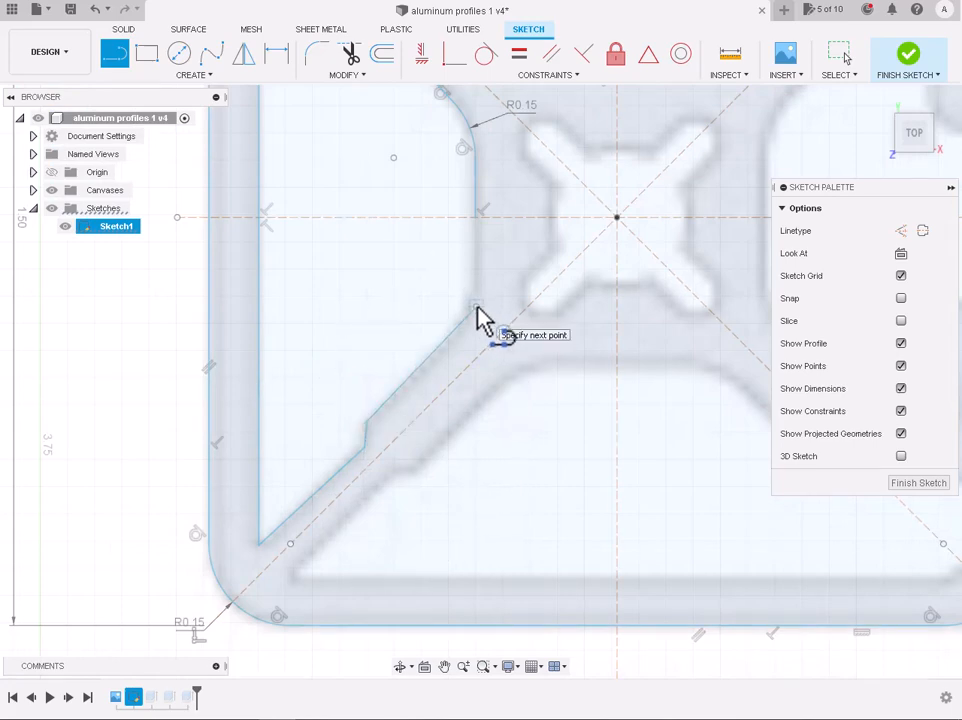
left_click(476, 216)
scroll(478, 220, "down", 1)
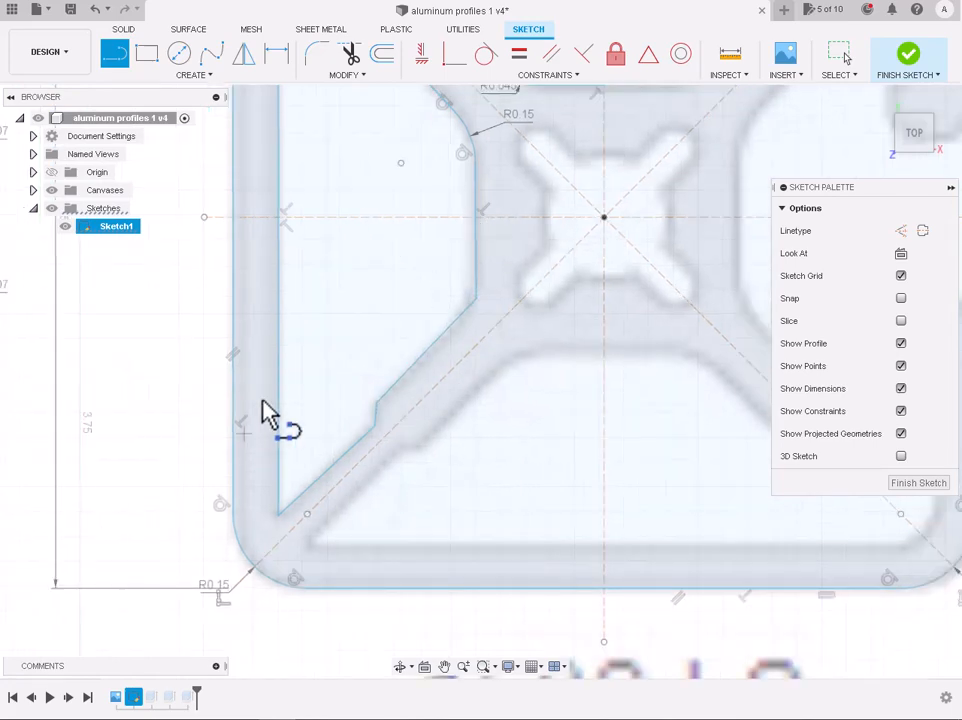
Step: Fillet the left cavity's lower inner corner, between the diagonal and the vertical wall, with a 0.15 in radius
left_click(314, 54)
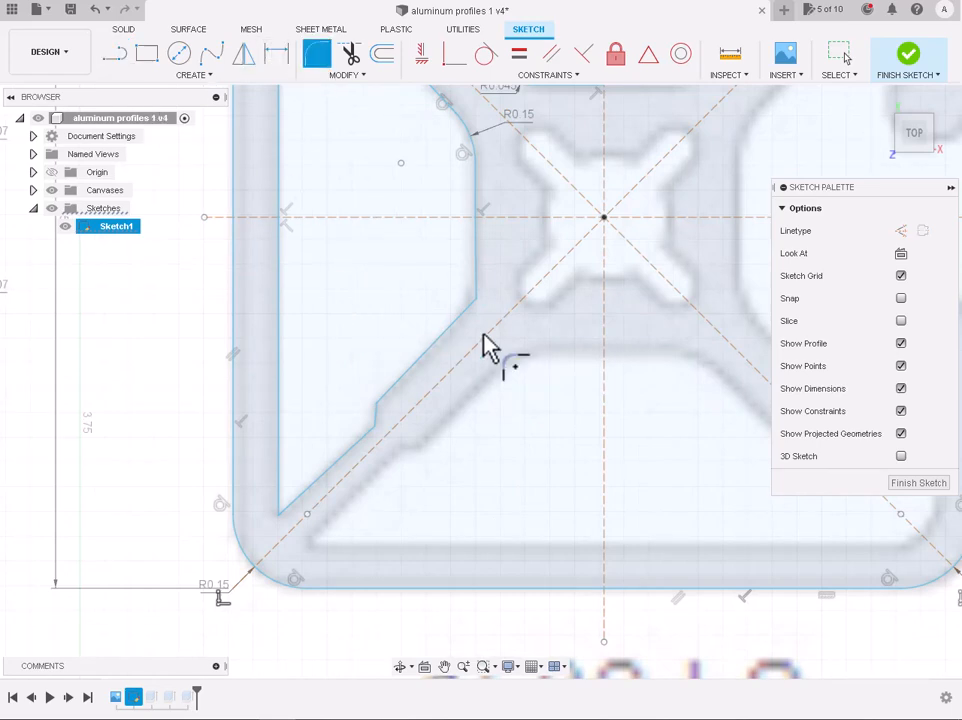
key("Return")
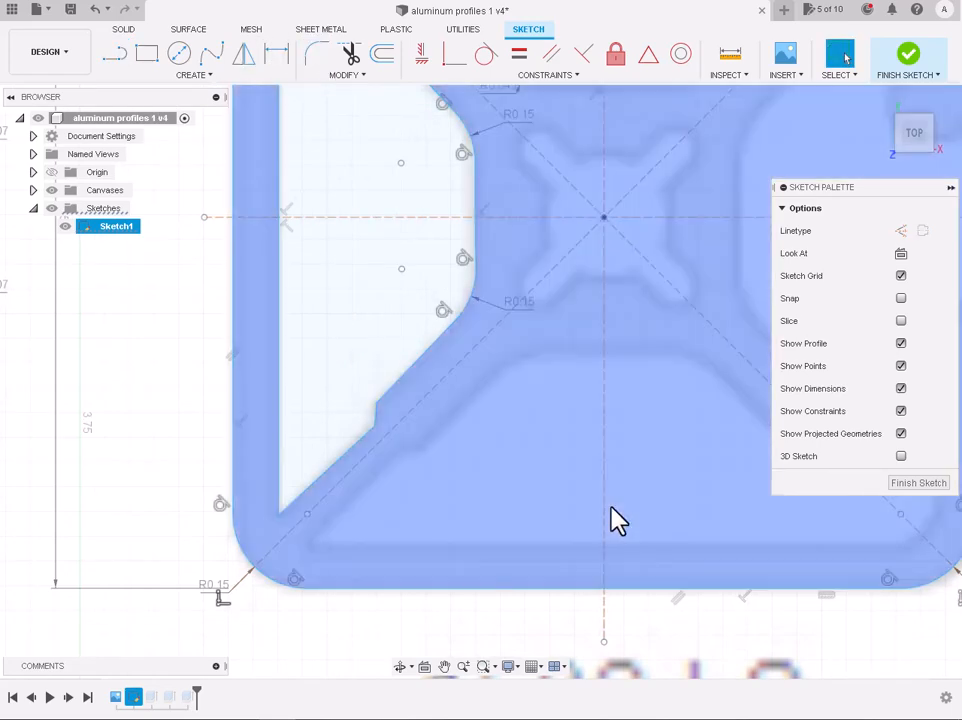
Step: Sketch the bottom cavity's floor line from the vertical centreline about 0.6 in towards its lower-left corner
scroll(505, 338, "down", 1)
scroll(285, 601, "up", 2)
scroll(490, 494, "up", 2)
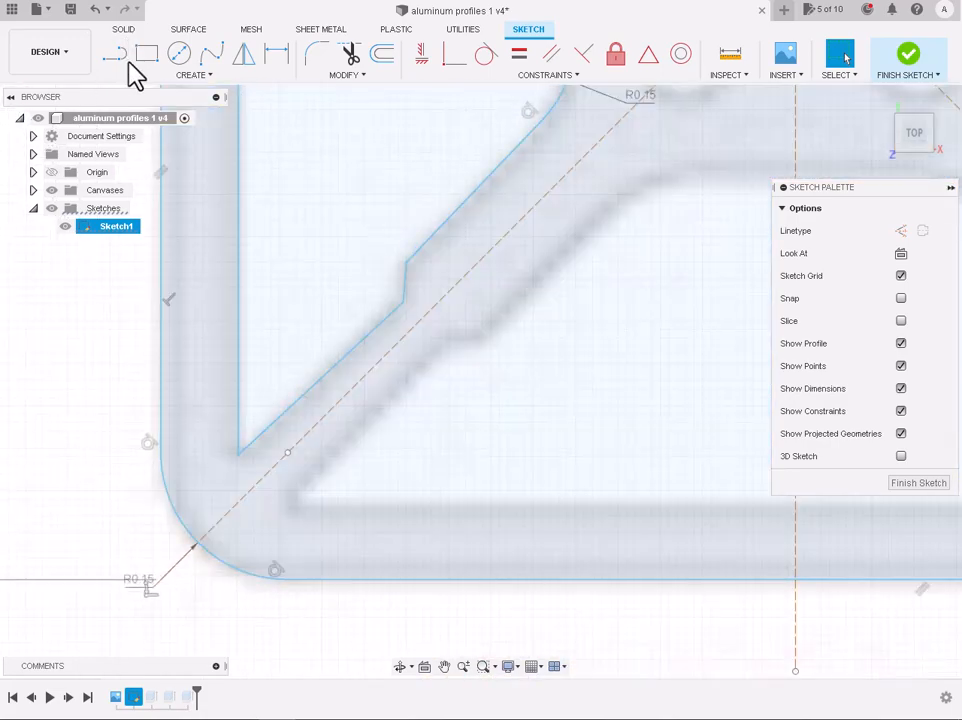
left_click(115, 53)
scroll(583, 290, "down", 1)
scroll(708, 225, "down", 2)
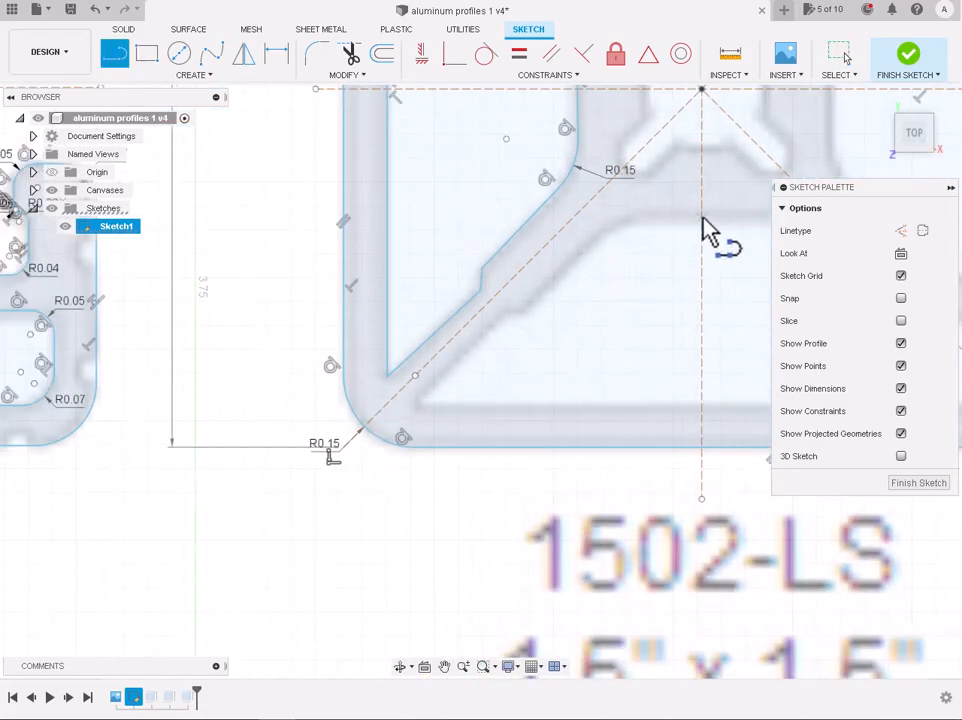
scroll(708, 230, "down", 3)
scroll(698, 100, "down", 2)
scroll(687, 103, "up", 4)
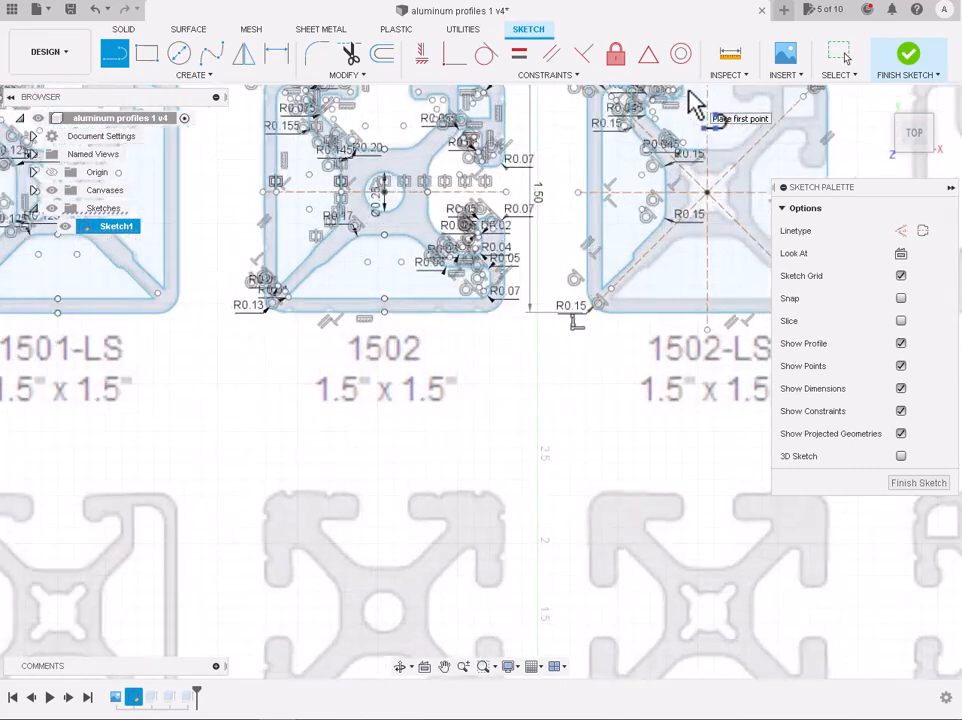
scroll(637, 287, "down", 1)
scroll(575, 601, "up", 3)
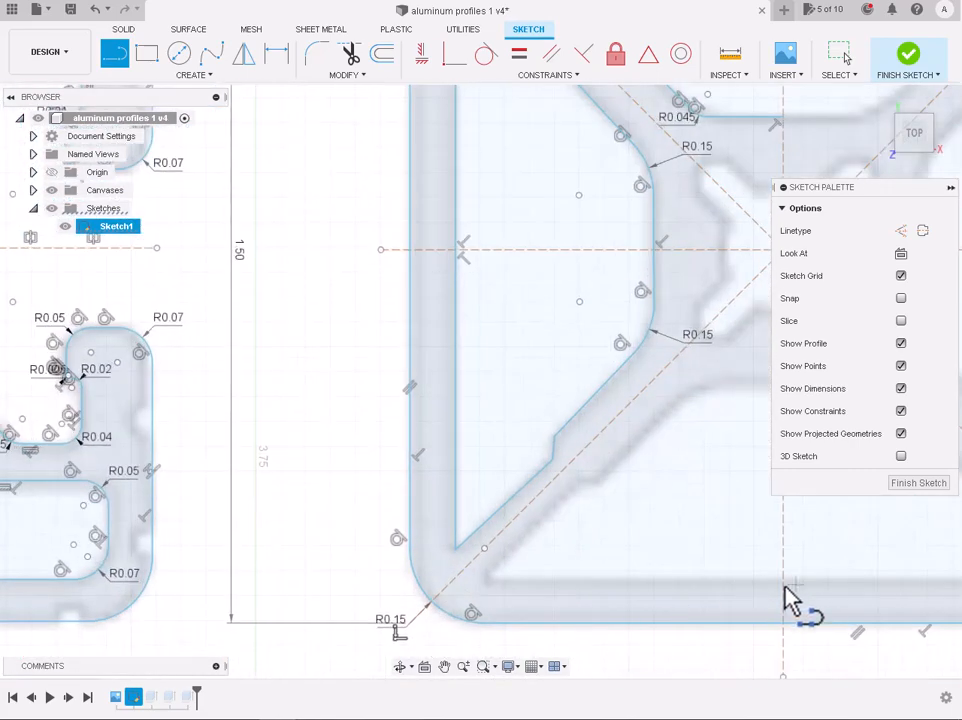
left_click(778, 580)
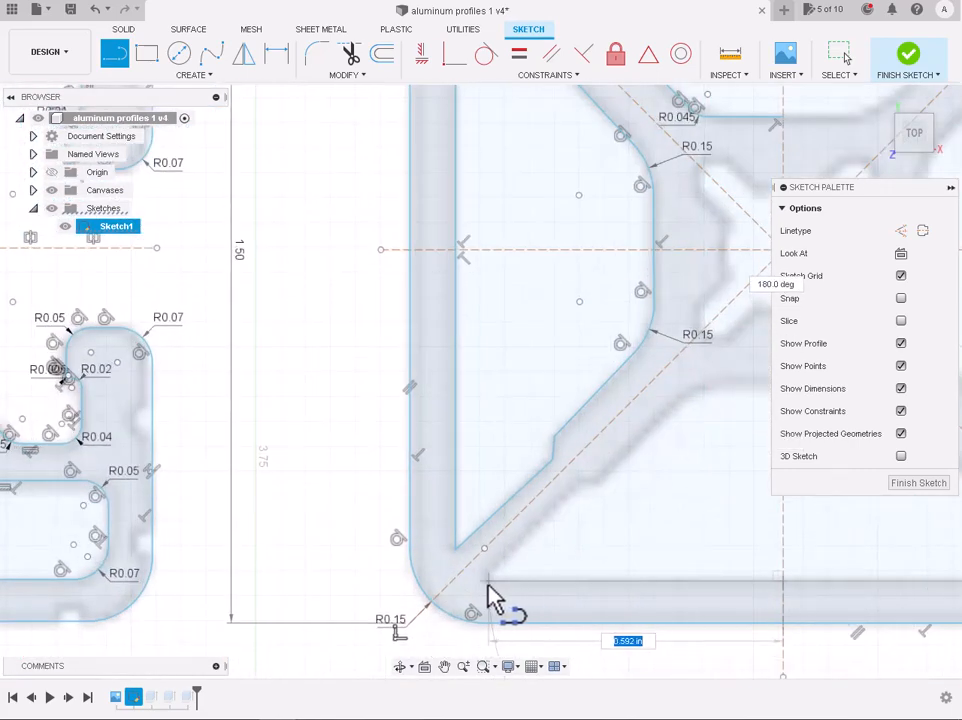
left_click(484, 580)
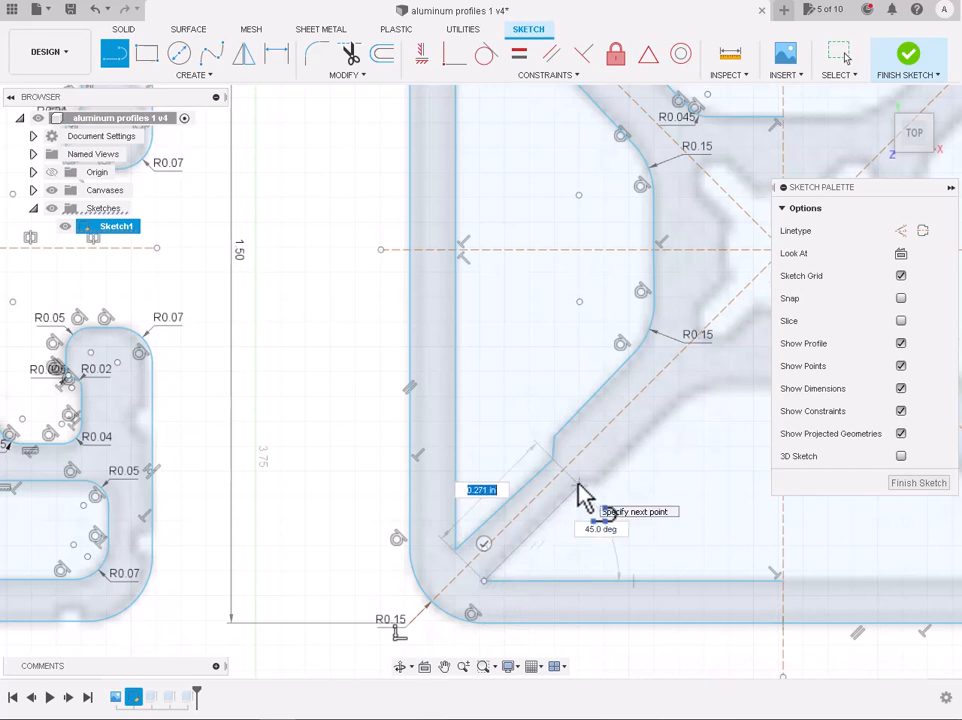
left_click(578, 487)
scroll(577, 495, "up", 3)
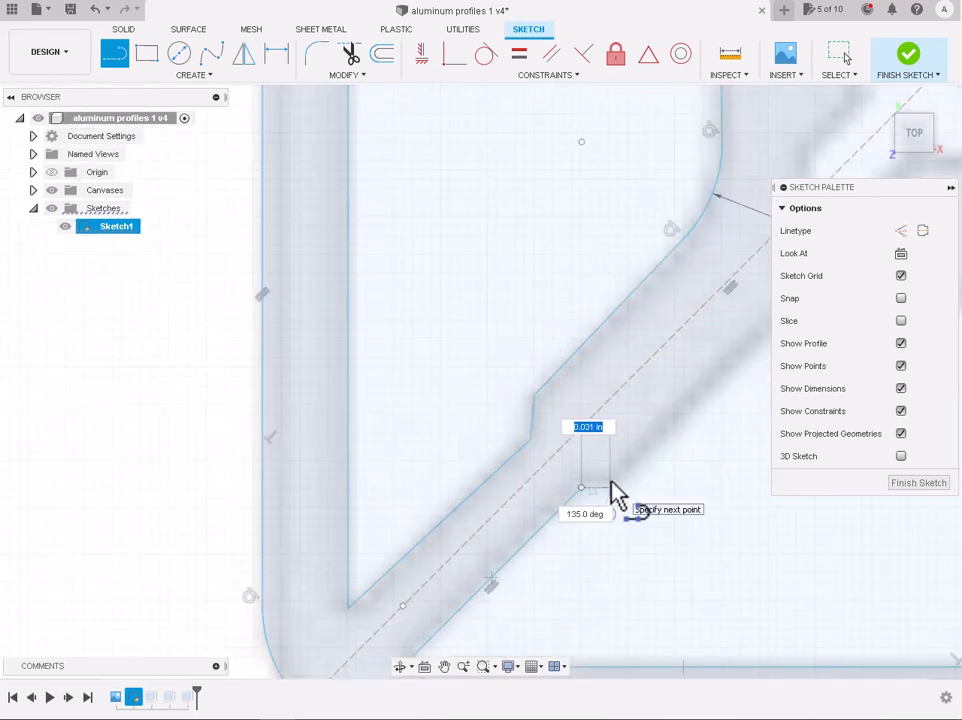
left_click(610, 484)
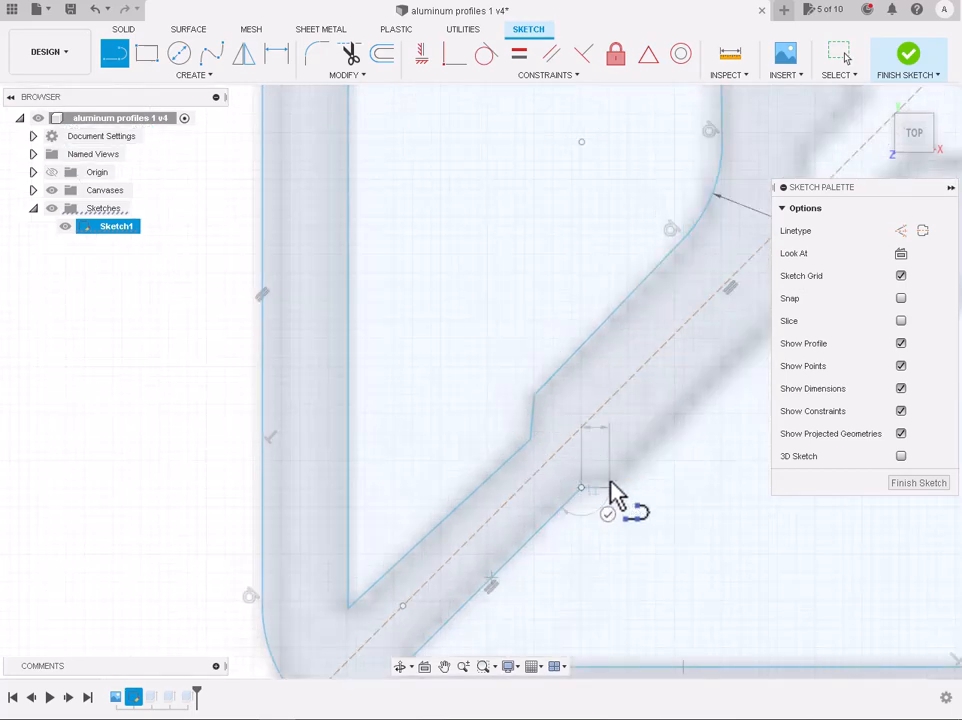
scroll(614, 493, "down", 3)
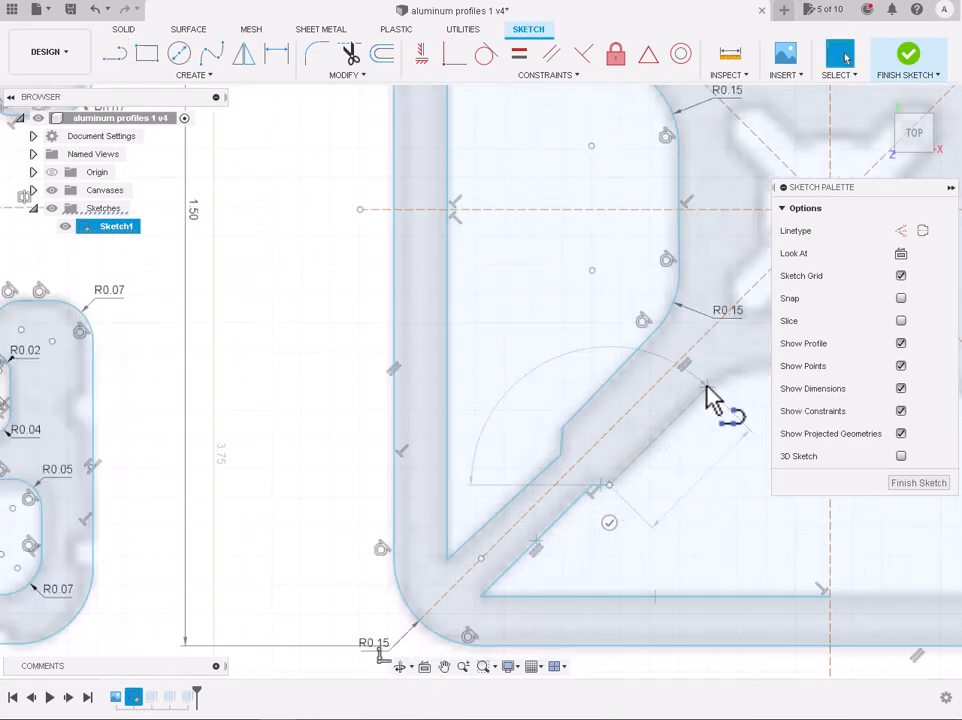
key("Escape")
key("ctrl+z")
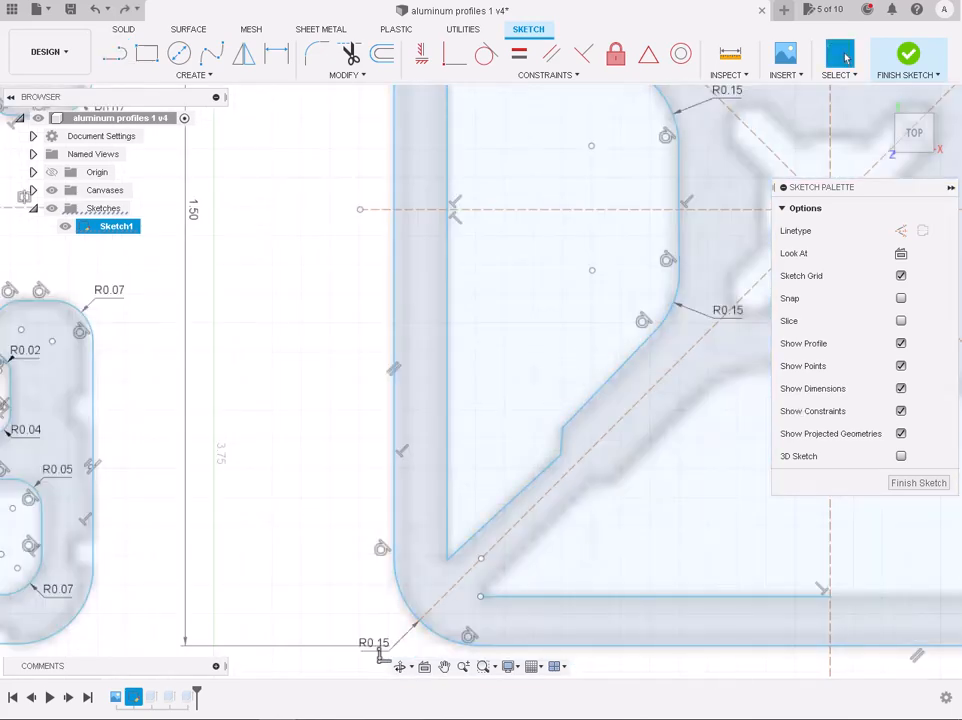
Step: From the floor line's outer end, sketch the diagonal up the lower-left web and its short horizontal step
left_click(116, 78)
left_click(114, 55)
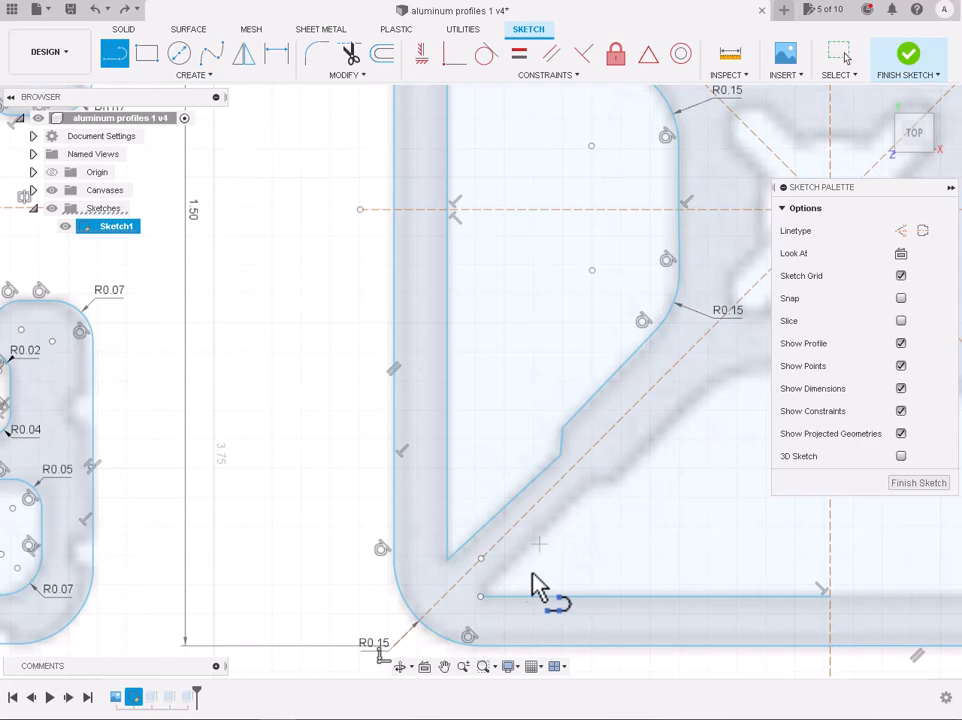
left_click(480, 598)
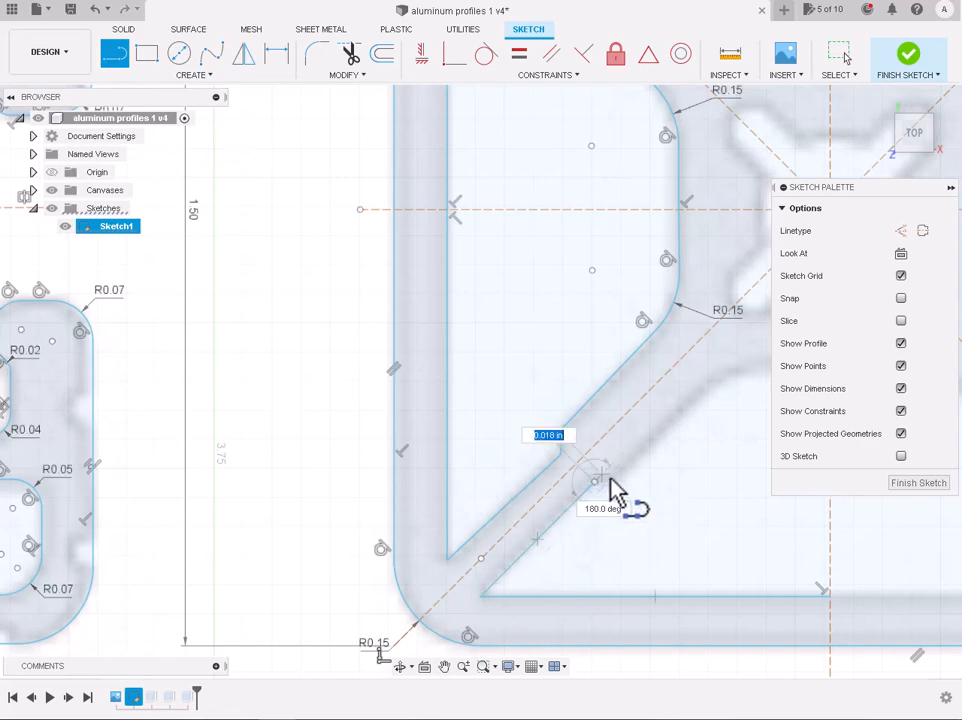
left_click(612, 481)
Step: Continue from the web's step with a diagonal about 0.29 in long, then a horizontal line to the vertical centreline
scroll(712, 392, "down", 3)
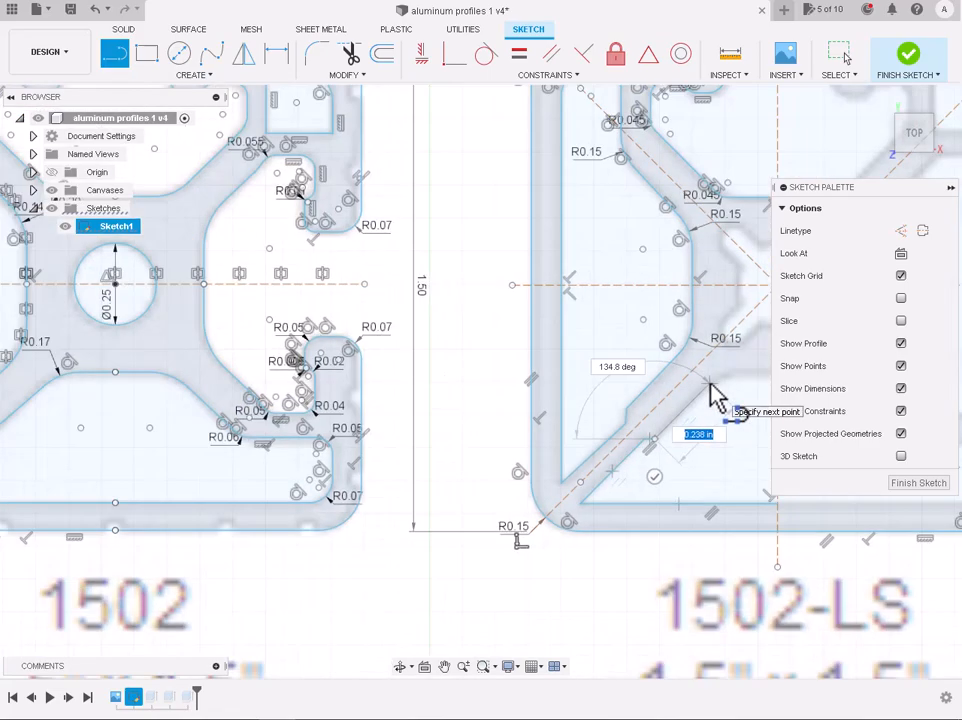
scroll(715, 397, "up", 4)
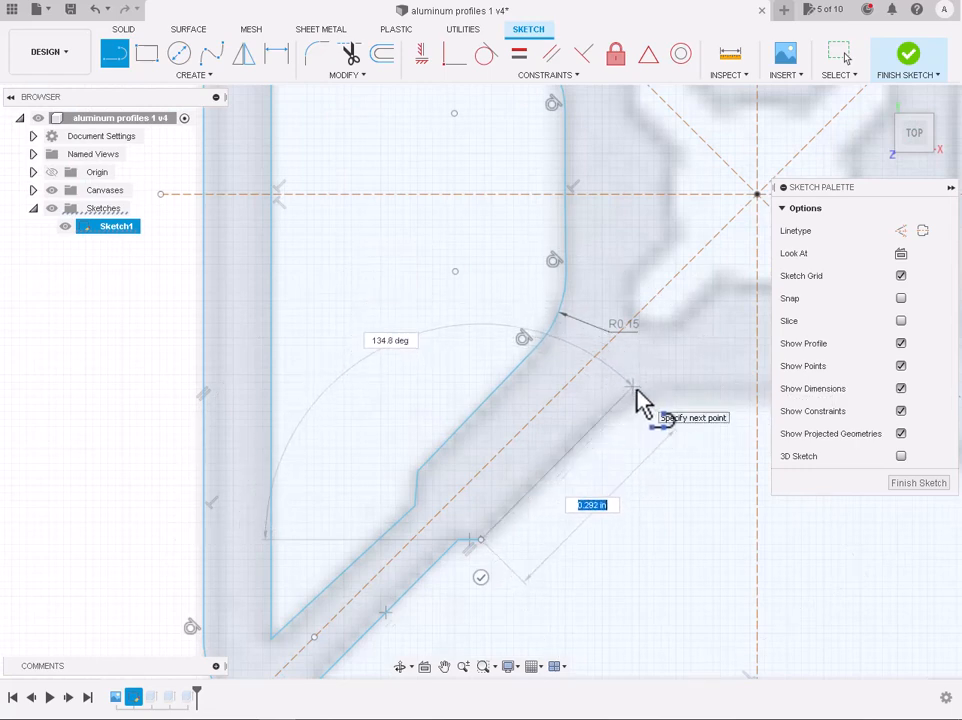
left_click(632, 387)
double_click(757, 388)
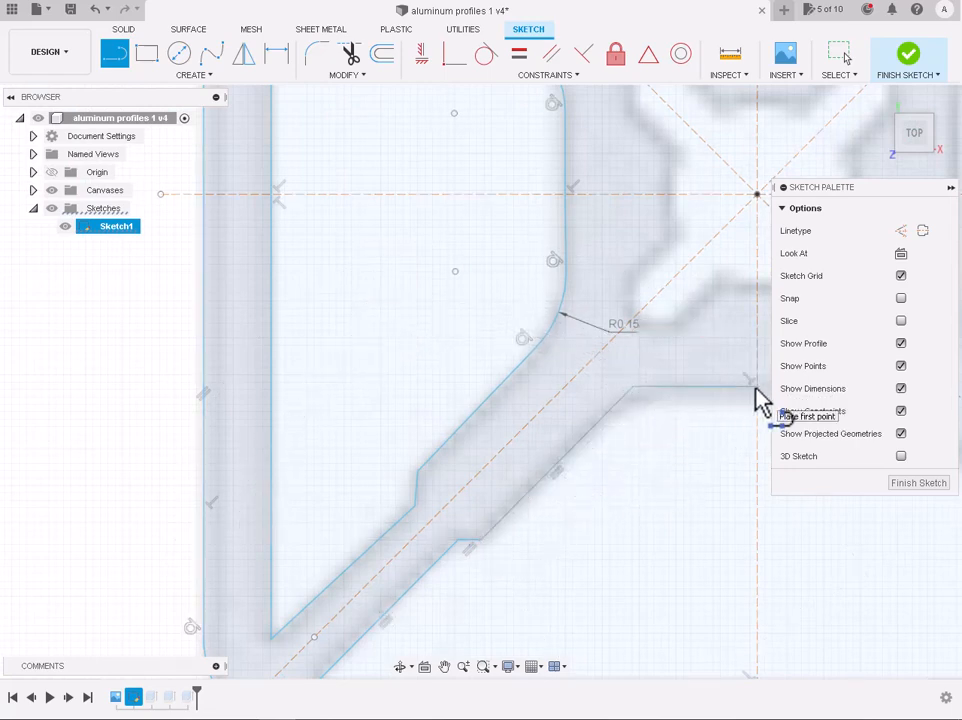
Step: Fillet the bottom cavity's upper-left corner, between the diagonal and the horizontal top edge, with a 0.15 in radius
left_click(316, 55)
left_click_drag(627, 374, 632, 380)
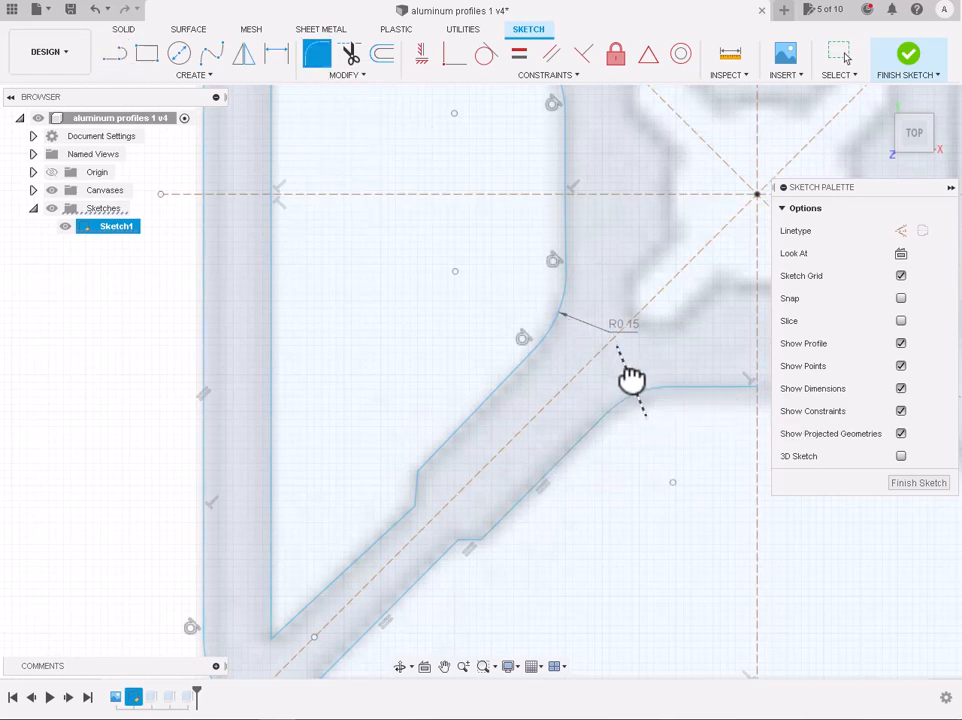
key("Escape")
Step: Extend the bottom cavity's top edge about 0.2 in past the centreline, then sketch a 45-degree diagonal about 0.31 in long down the lower-right web
scroll(638, 391, "down", 5)
scroll(644, 399, "up", 1)
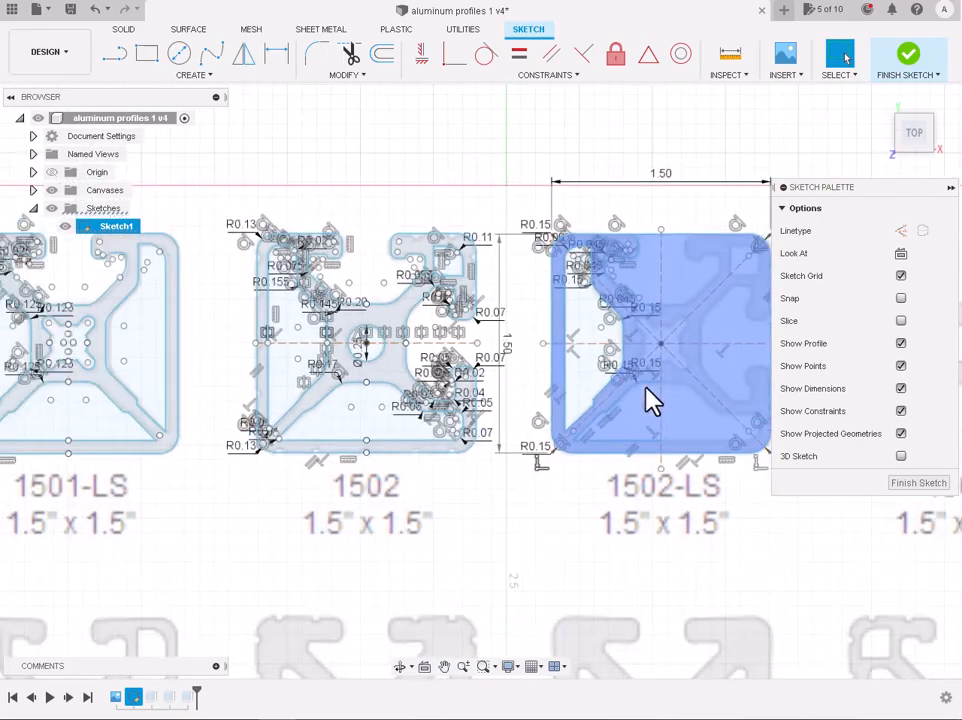
scroll(569, 361, "up", 8)
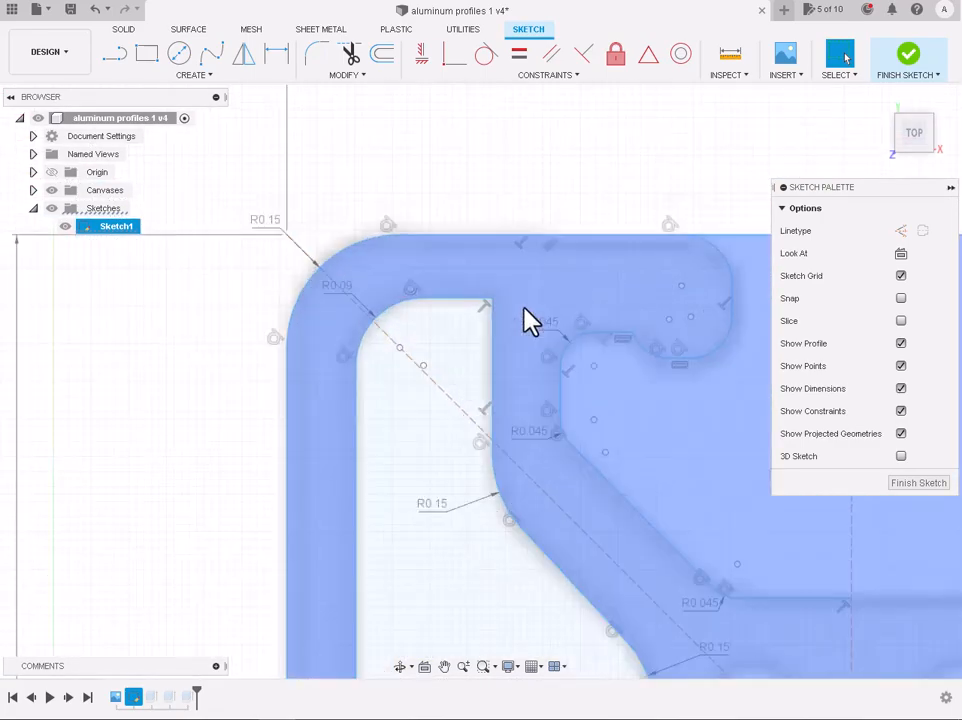
scroll(509, 189, "down", 7)
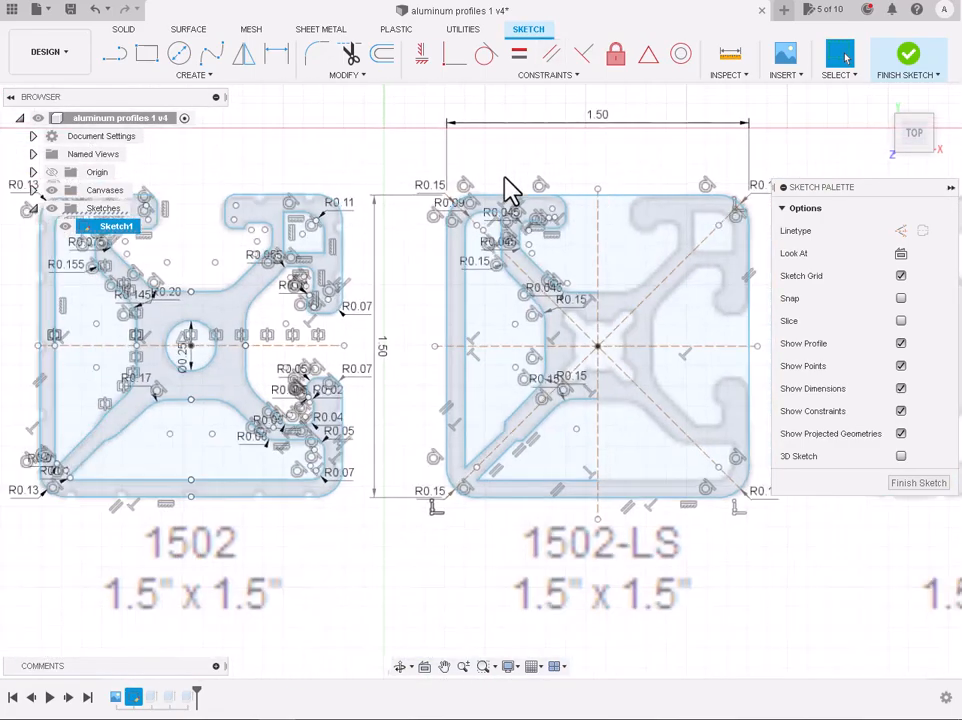
scroll(537, 597, "up", 3)
scroll(485, 333, "up", 2)
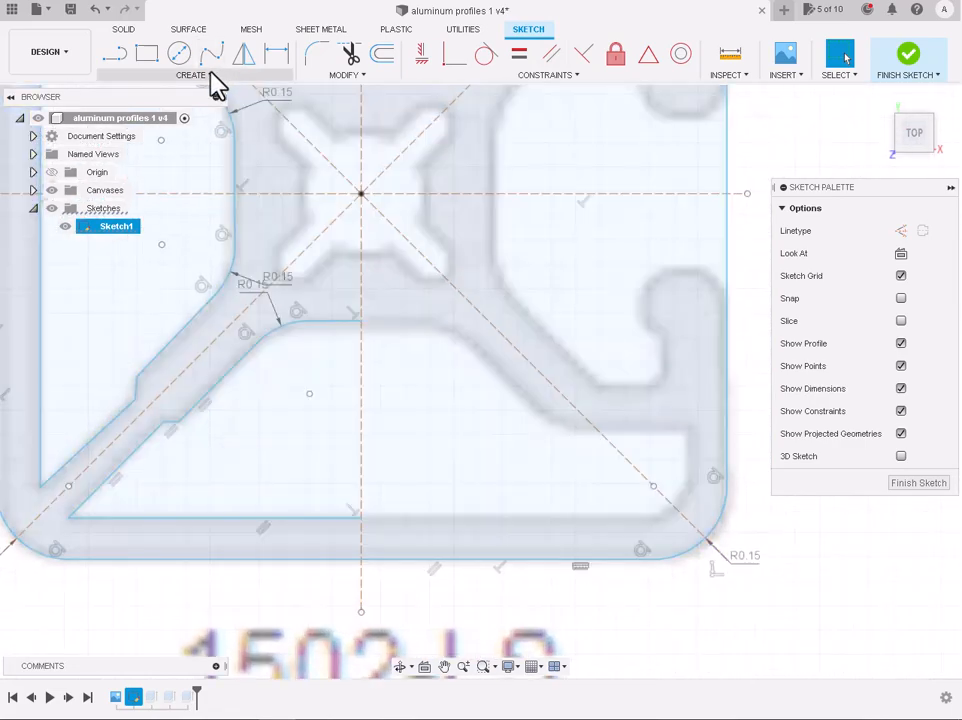
key("l")
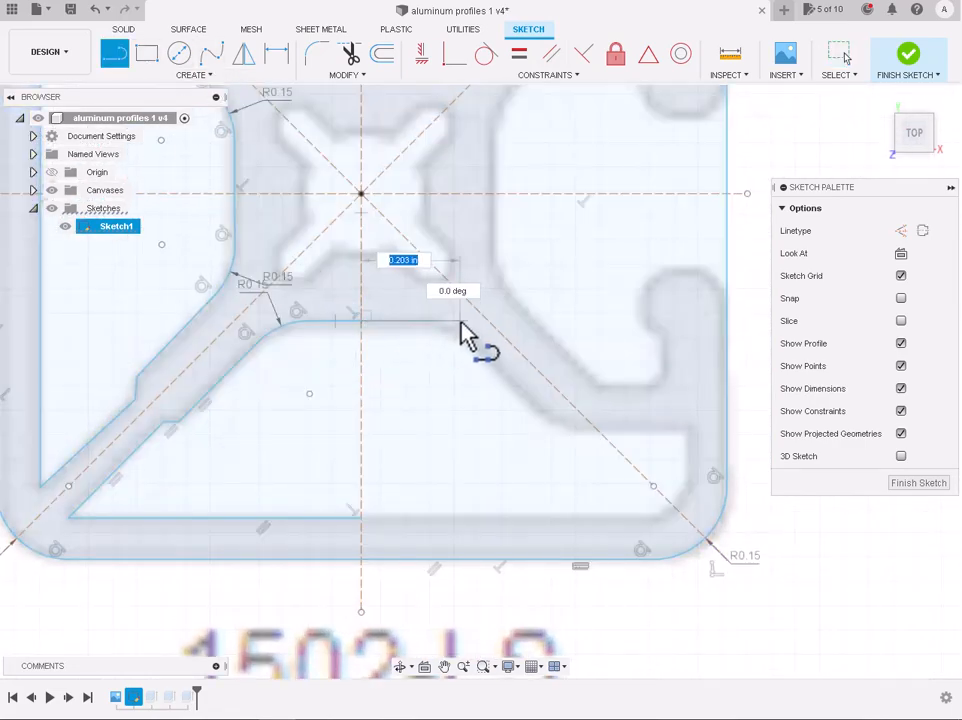
left_click(455, 321)
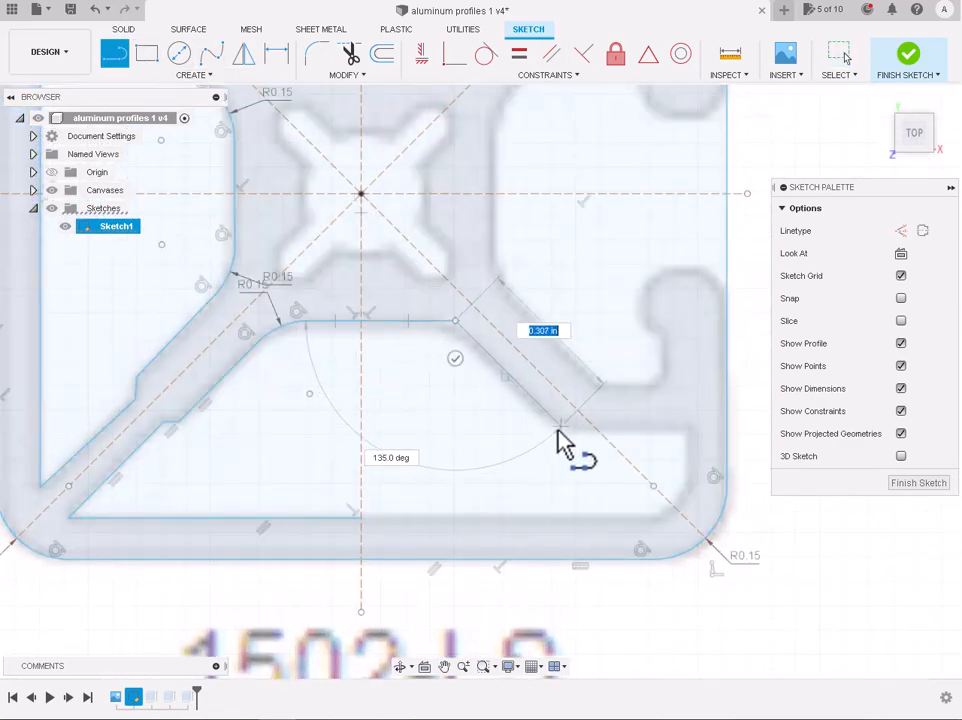
left_click(563, 429)
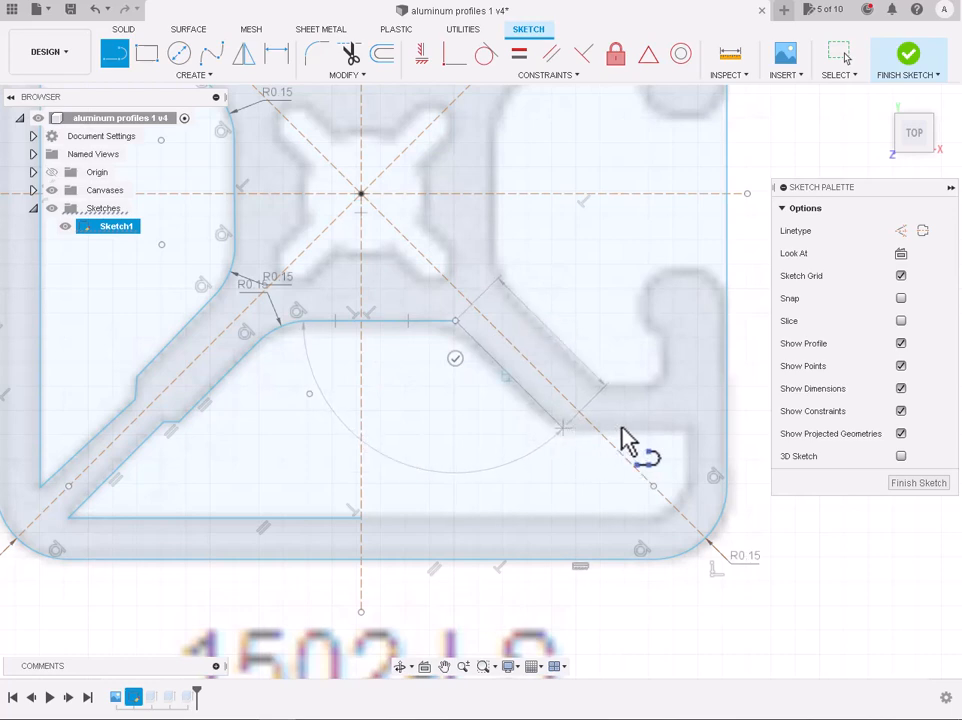
Step: Sketch the cavity's short horizontal ledge to its right end and the vertical end wall about 0.18 in long
left_click(690, 428)
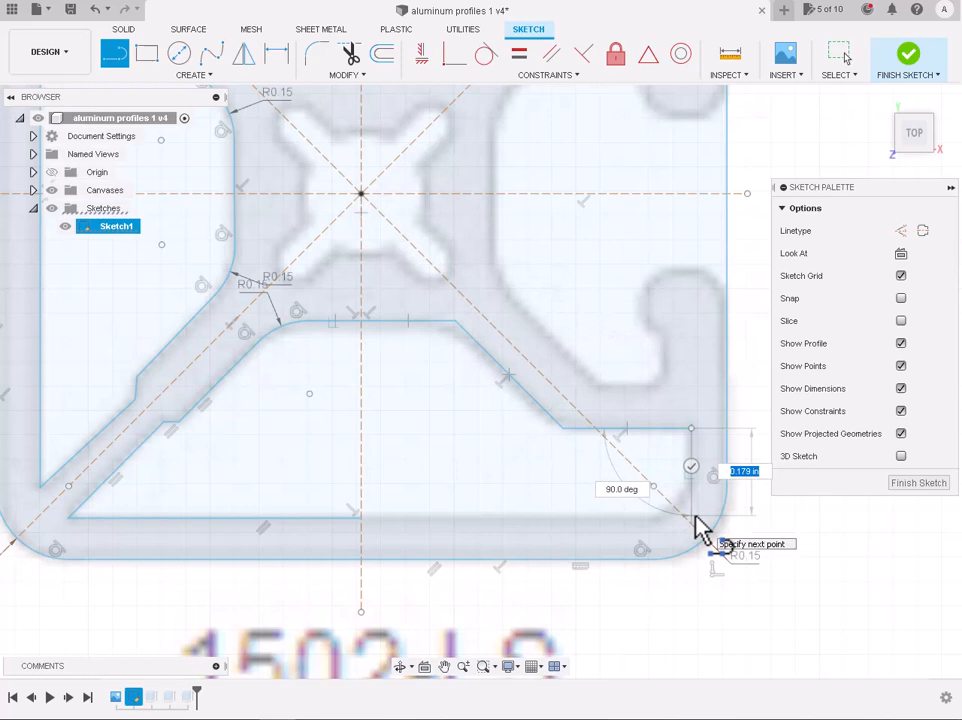
left_click(691, 516)
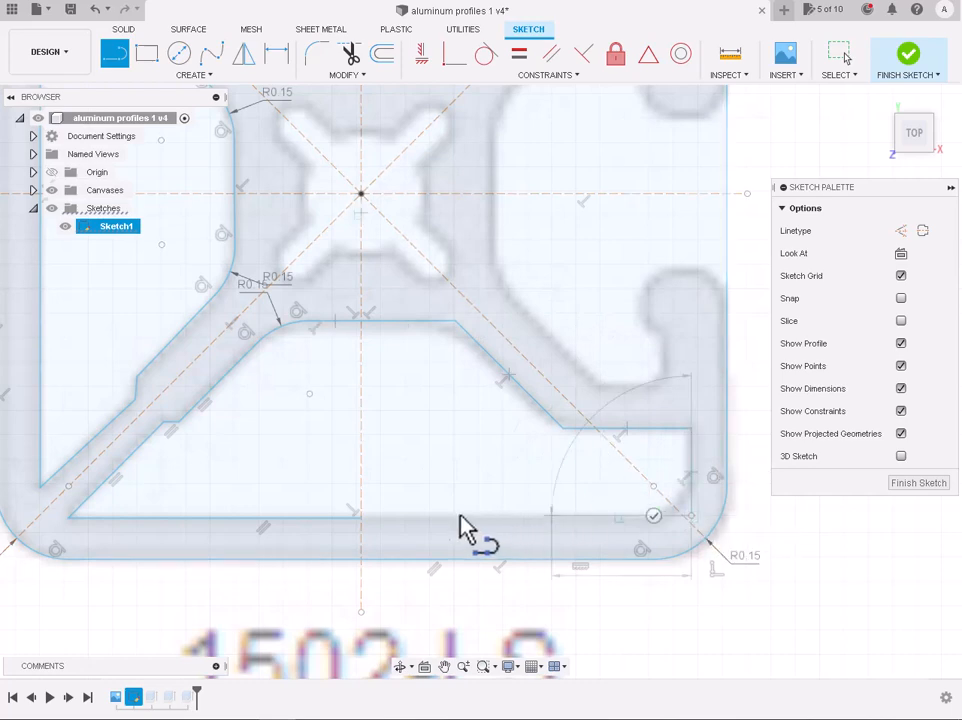
left_click(363, 517)
Step: Close the bottom cavity with a floor line about 0.677 in long at 0 degrees from the centreline to the end wall
scroll(578, 541, "up", 2)
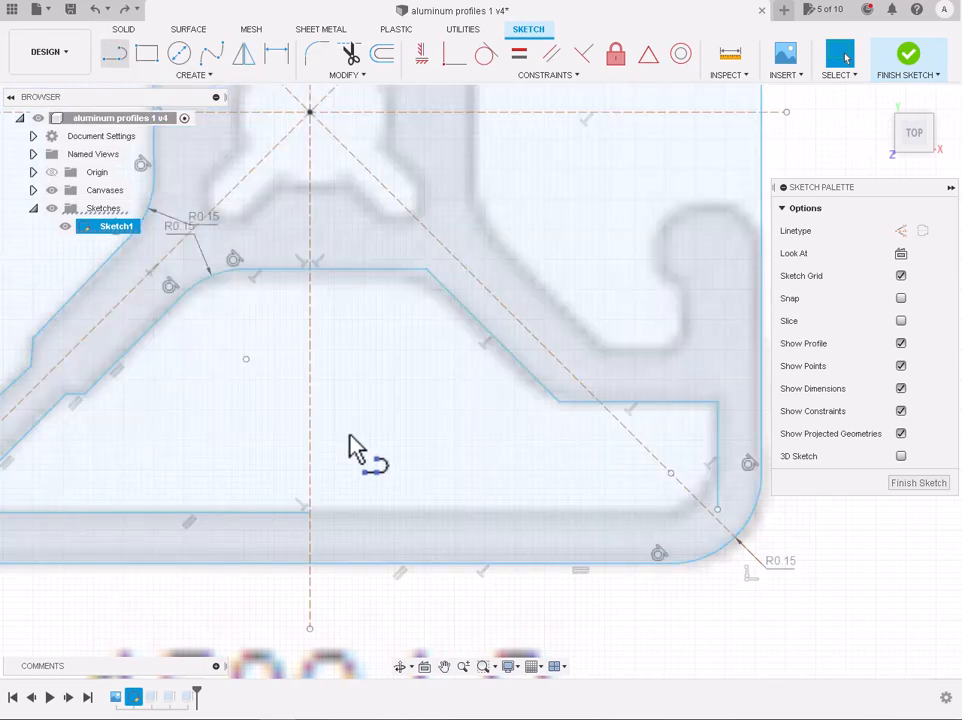
left_click(312, 514)
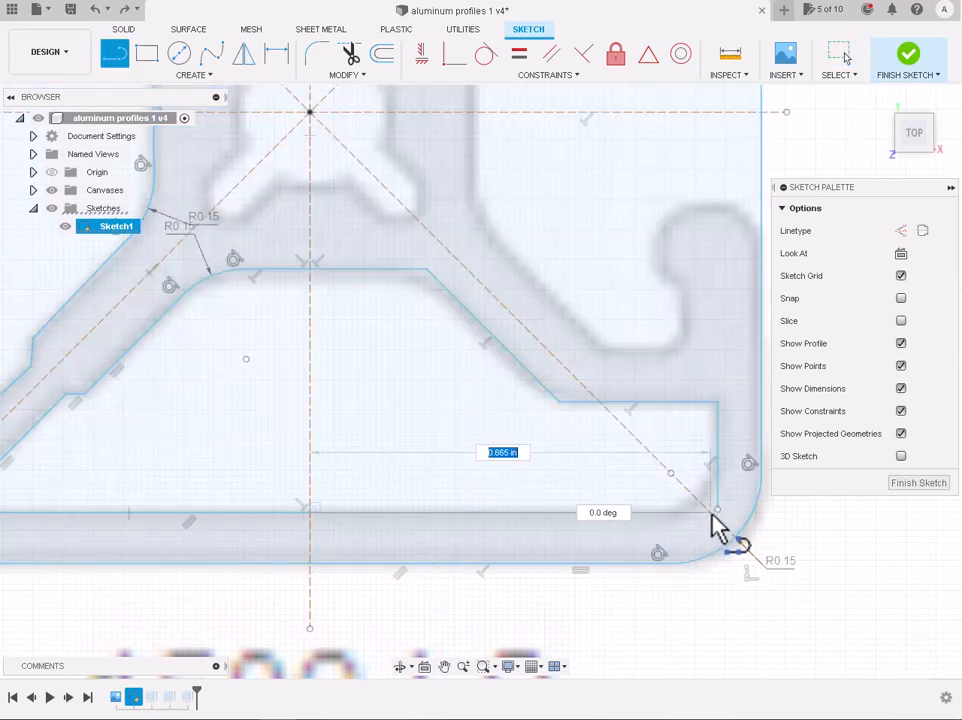
scroll(719, 526, "up", 2)
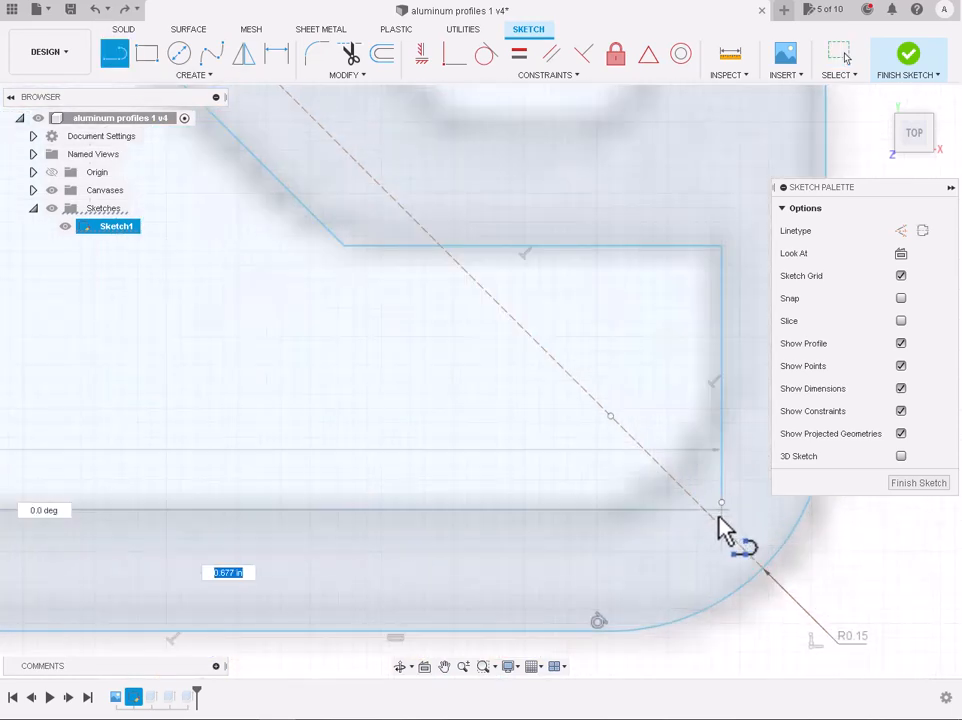
key("Tab")
type("0")
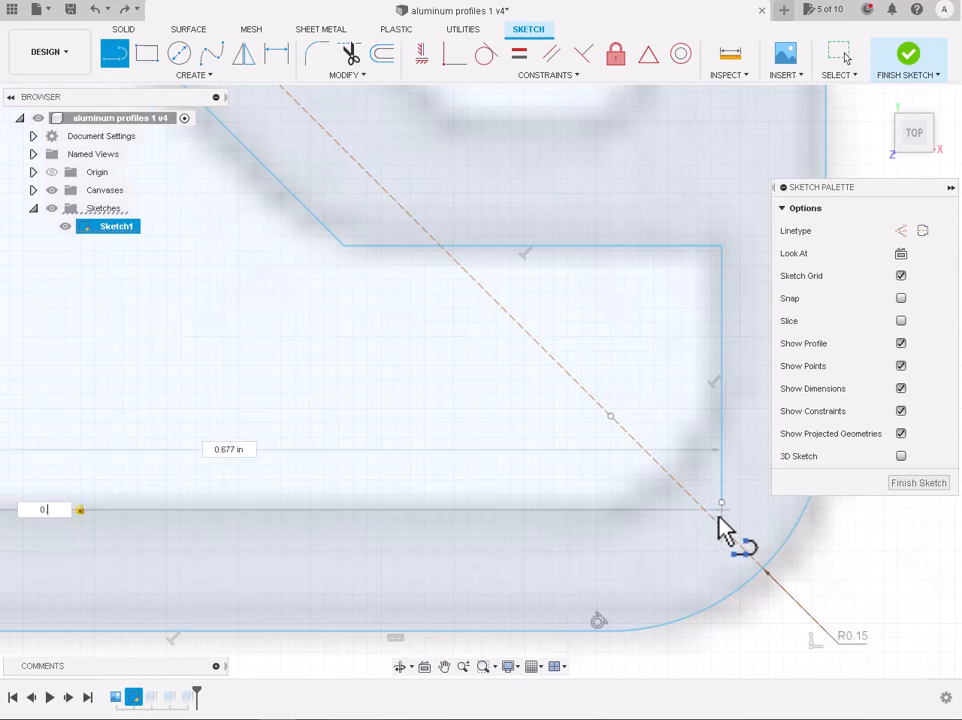
key("Return")
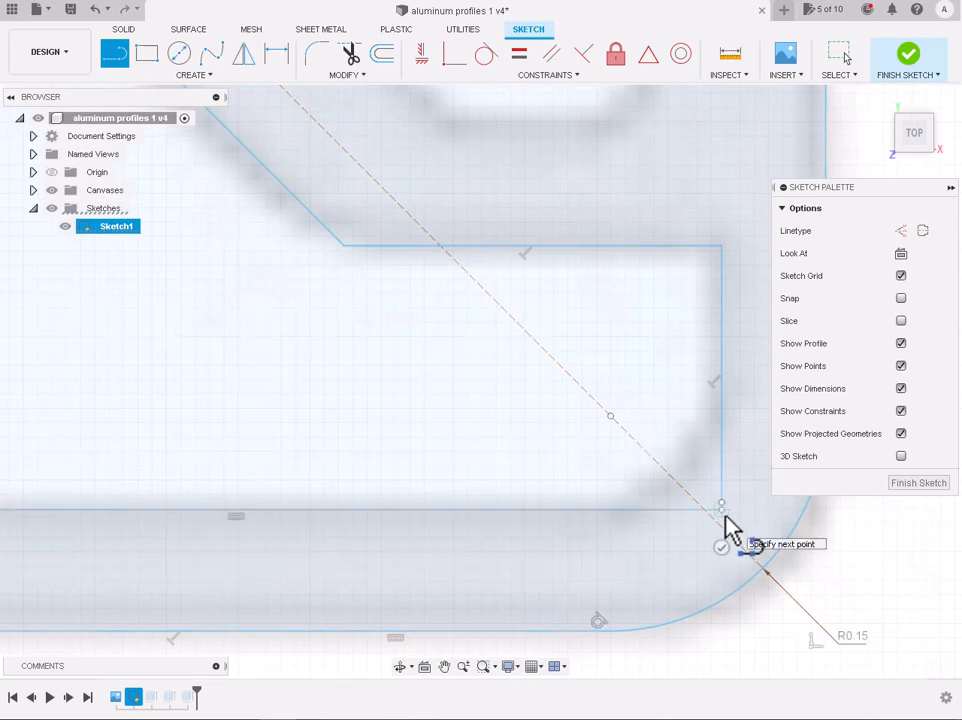
key("Escape")
Step: Fillet the bottom cavity's upper-right corner, between the horizontal top edge and the diagonal, with a 0.24 in radius
scroll(378, 225, "down", 5)
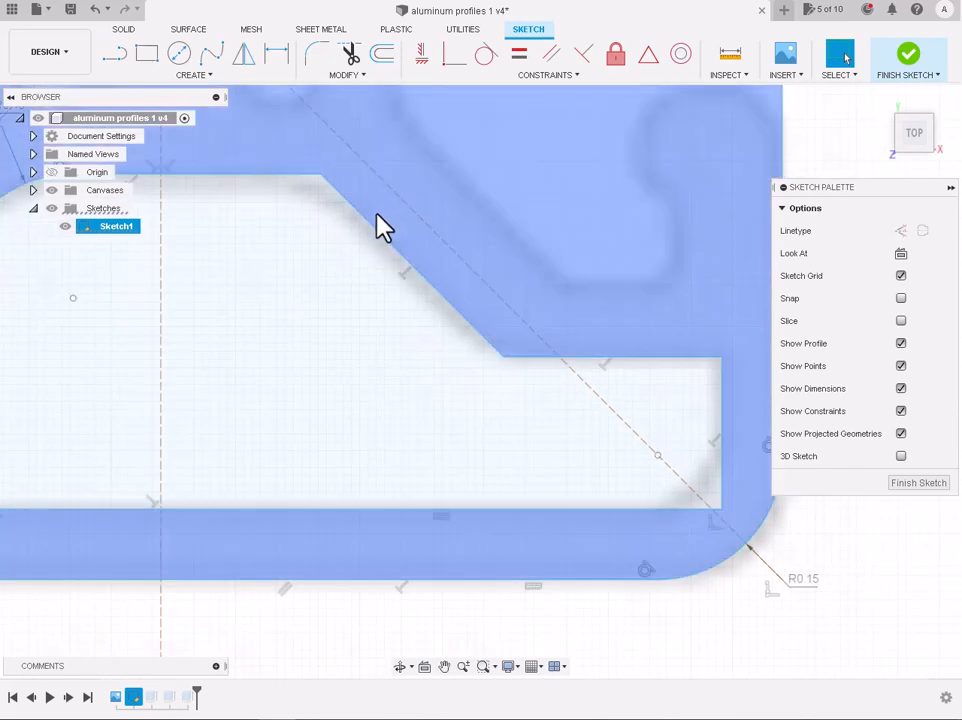
scroll(330, 143, "up", 3)
left_click(316, 53)
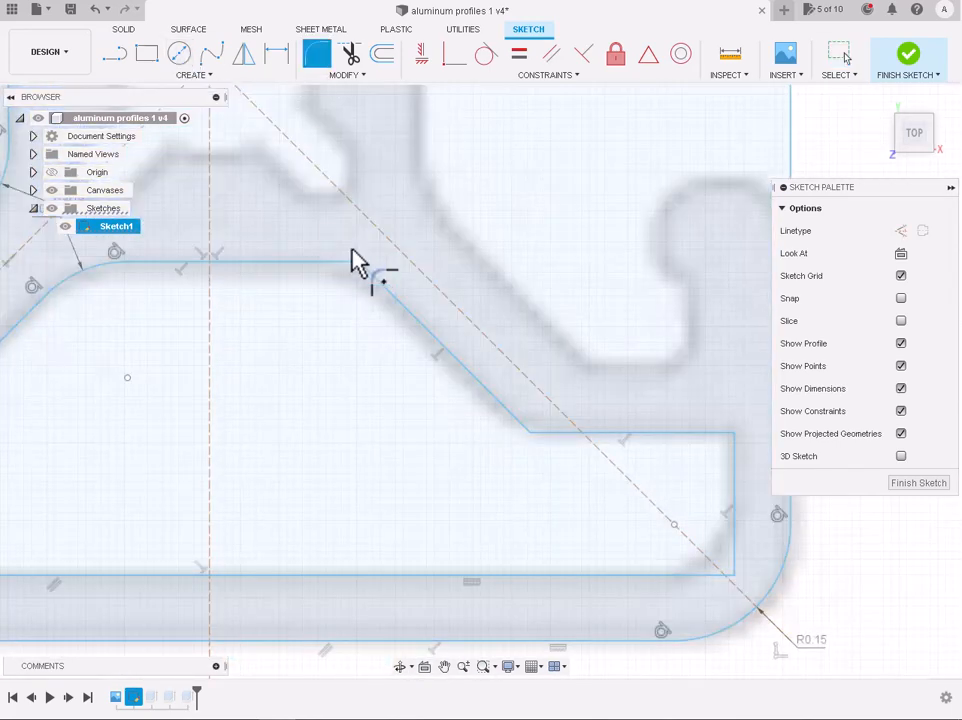
left_click(366, 256)
left_click_drag(360, 253, 354, 258)
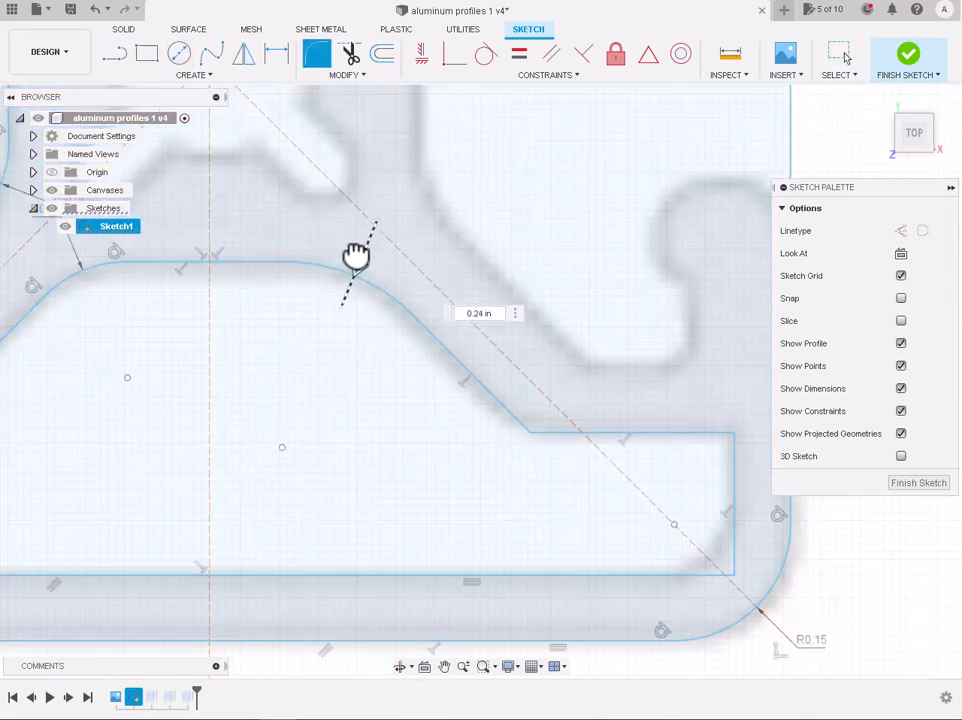
Step: Try to fillet the bottom cavity's remaining right-hand corners with one shared radius, and undo those fillets
left_click(533, 436)
left_click_drag(530, 434, 530, 438)
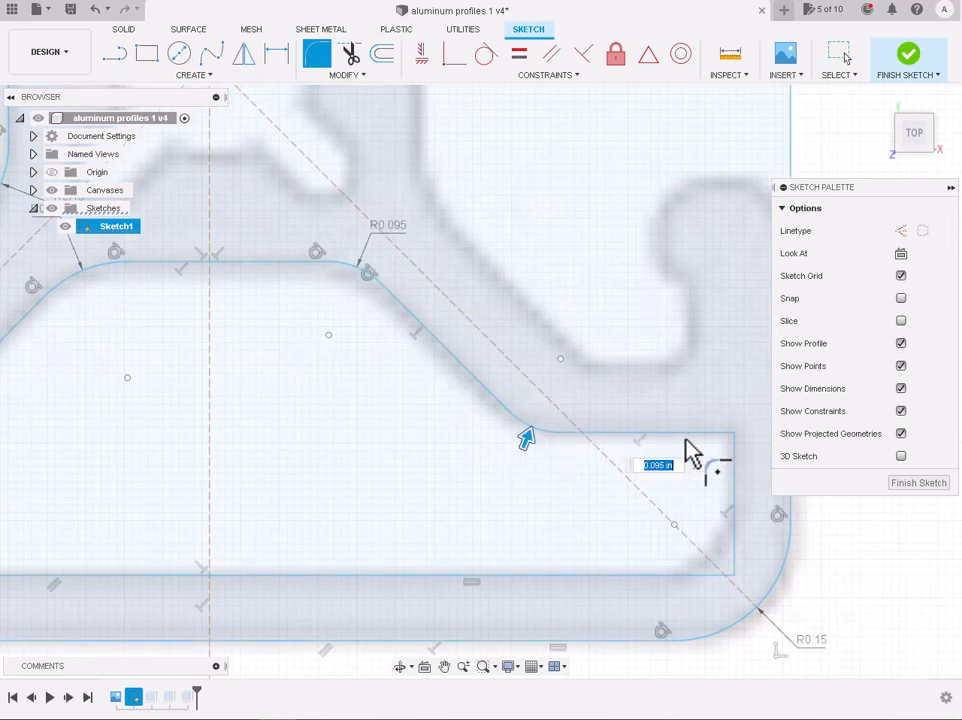
left_click(733, 434)
mouse_move(722, 448)
left_mouse_down()
mouse_move(743, 437)
mouse_move(736, 443)
left_mouse_up()
key("Return")
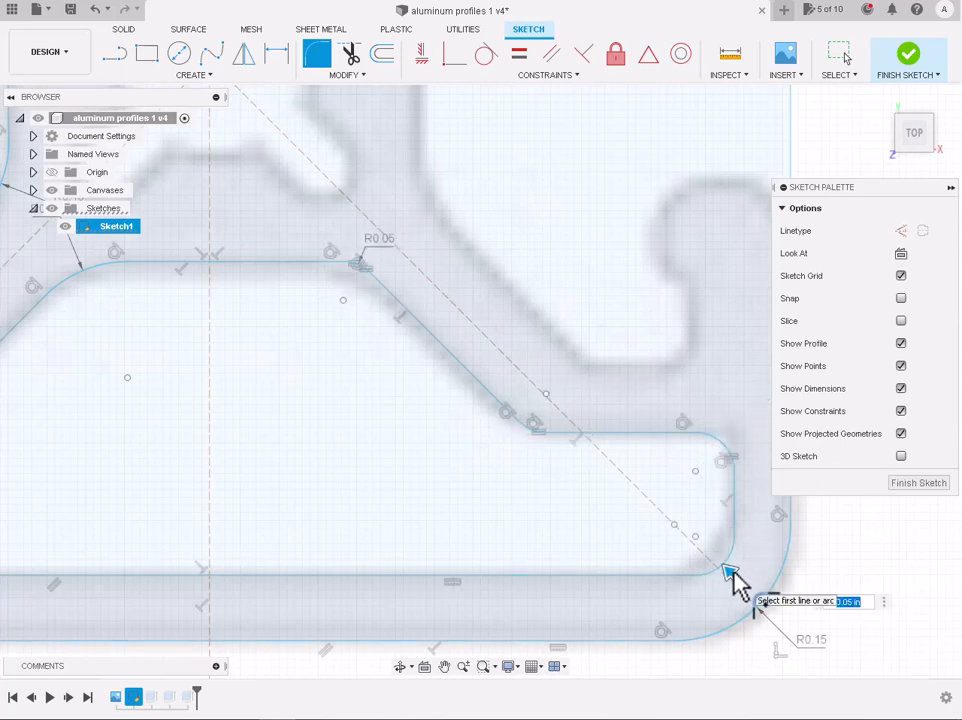
key("Return")
key("Escape")
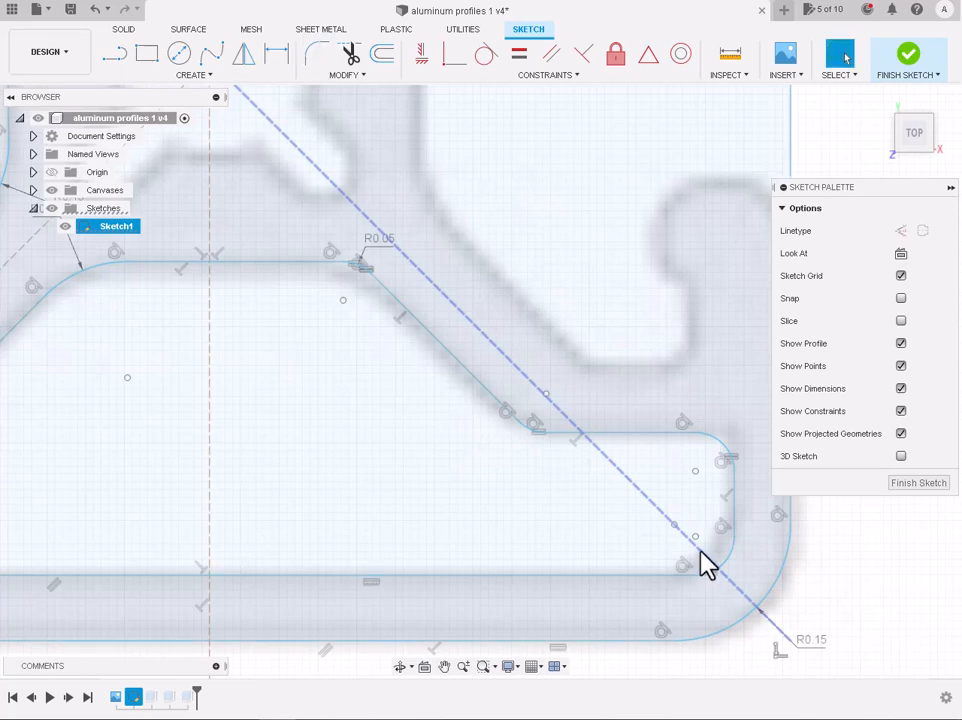
key("ctrl+z")
key("ctrl+z")
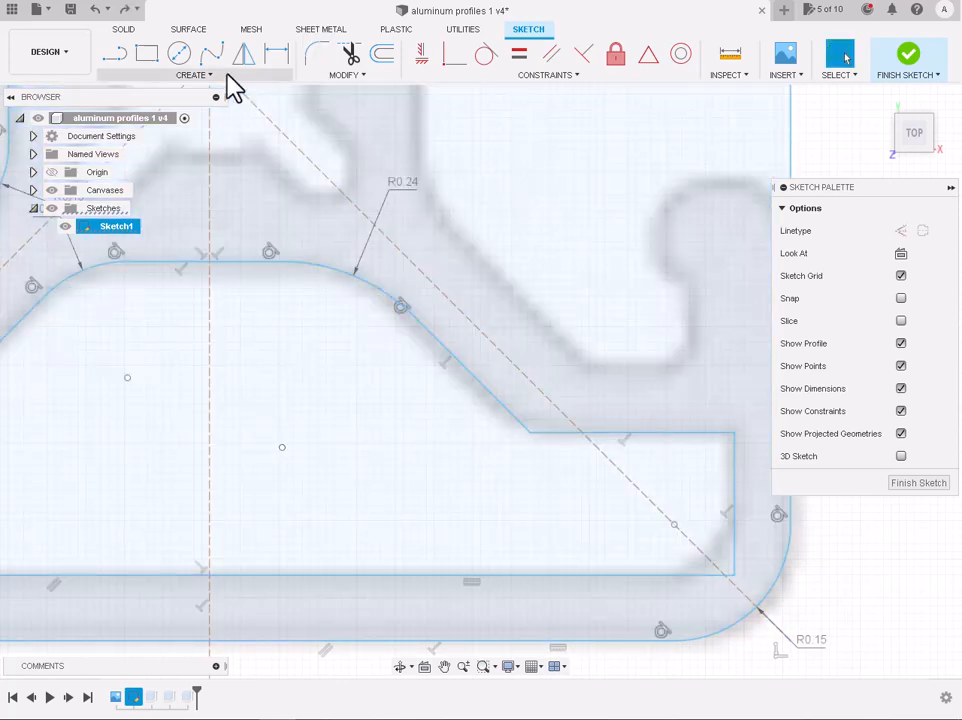
Step: Fillet the bottom cavity's corner between the diagonal and the short horizontal ledge with a 0.115 in radius
left_click(316, 53)
left_click(532, 432)
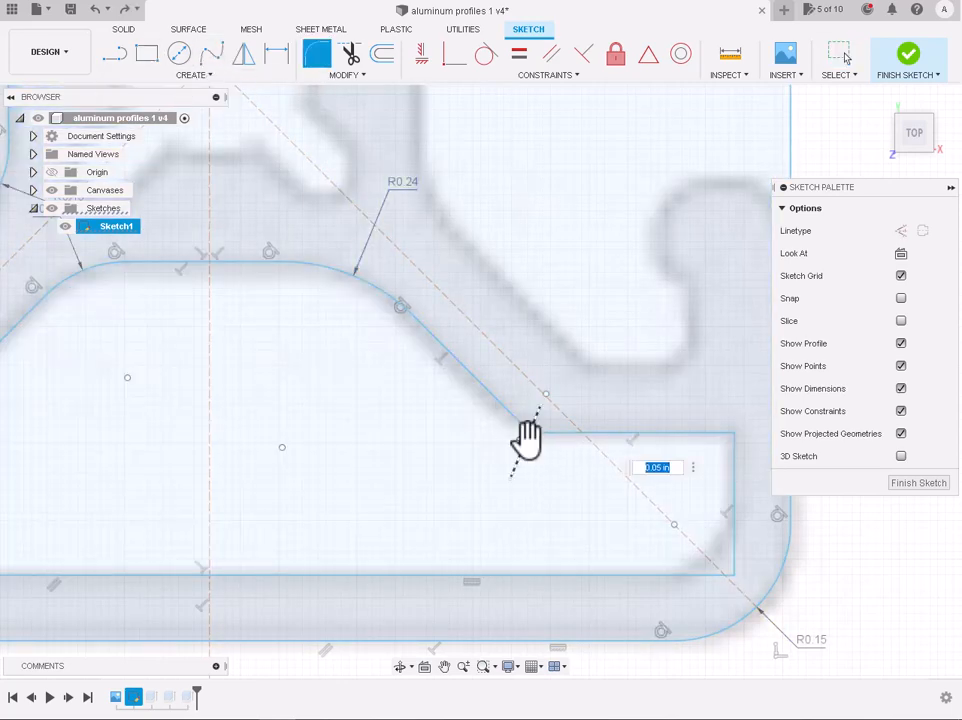
left_click_drag(526, 437, 537, 442)
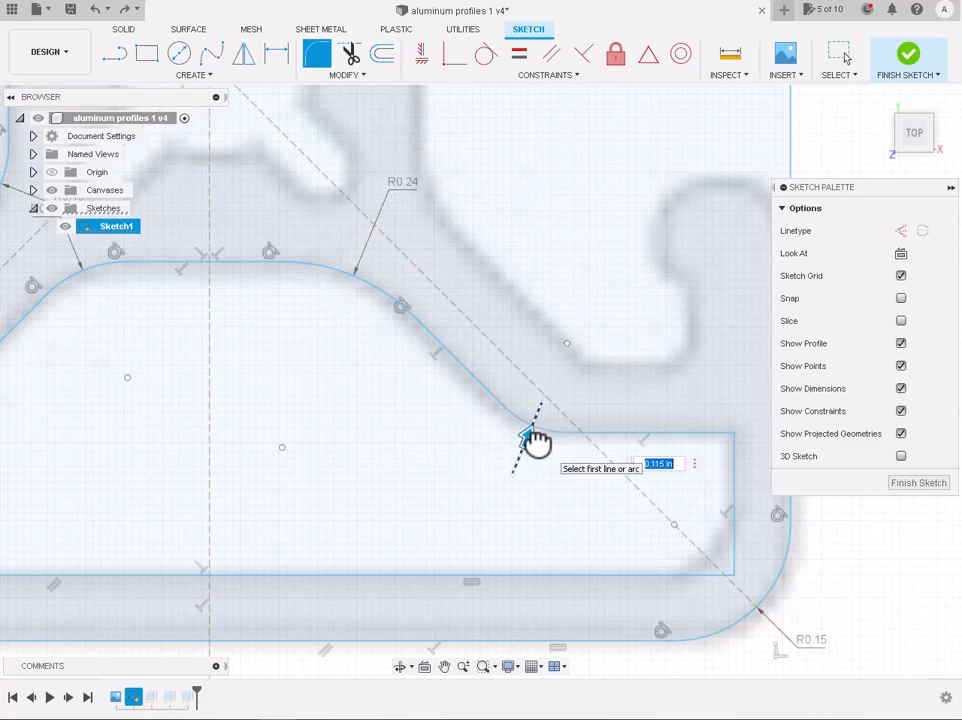
key("Return")
Step: Fillet the cavity end wall's upper corner with a 0.02 in radius and its lower corner with a 0.10 in radius
left_click(316, 54)
left_click(738, 435)
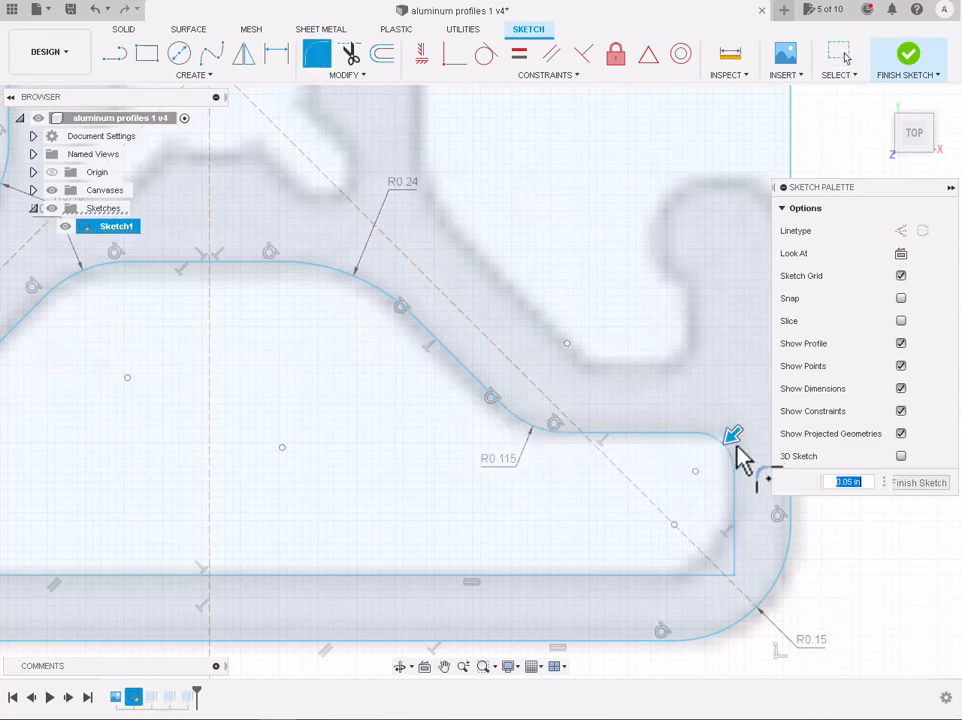
left_click_drag(732, 437, 739, 435)
key("Return")
left_click(316, 53)
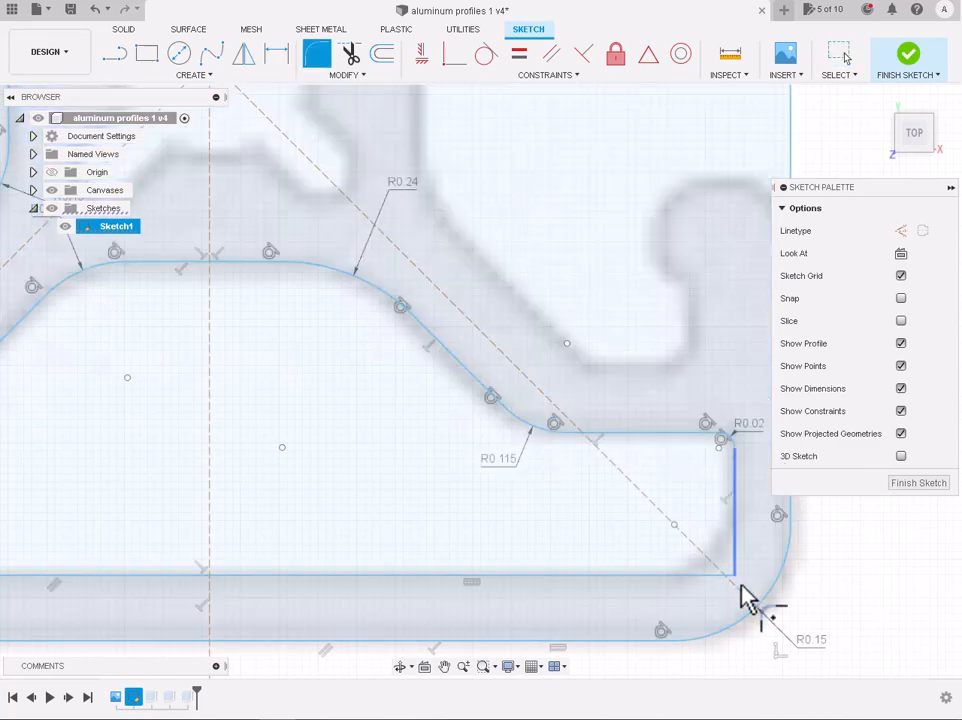
left_click(731, 573)
left_click_drag(723, 580, 710, 576)
key("Return")
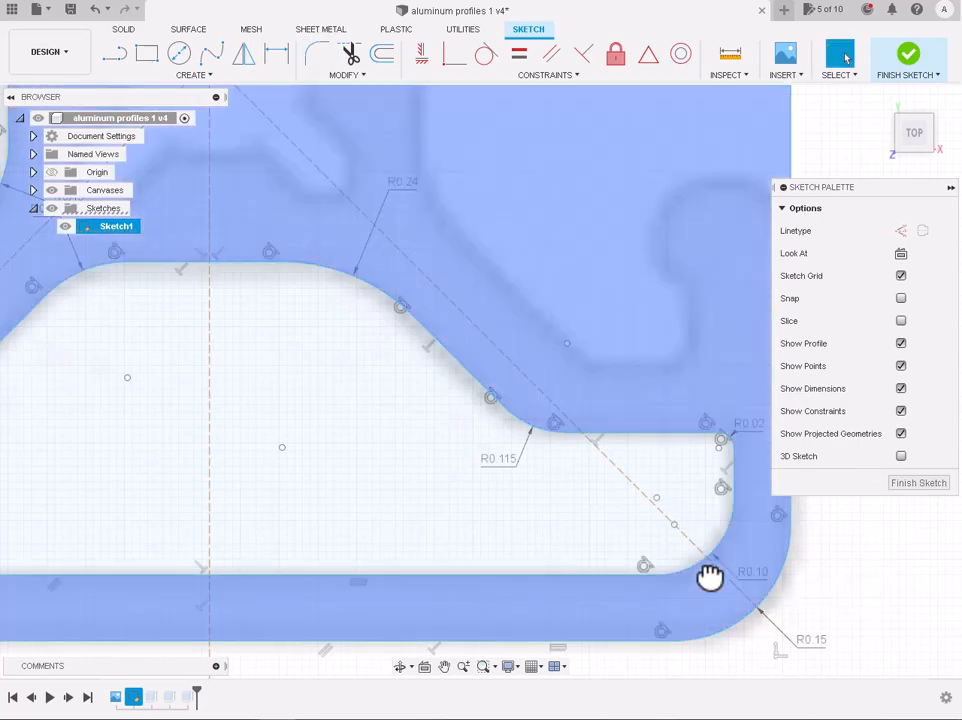
Step: Sketch the right slot's inner wall vertically up from the horizontal centreline, continuing with a diagonal about 0.3 in long at about 134 degrees
scroll(710, 580, "down", 5)
scroll(750, 525, "up", 4)
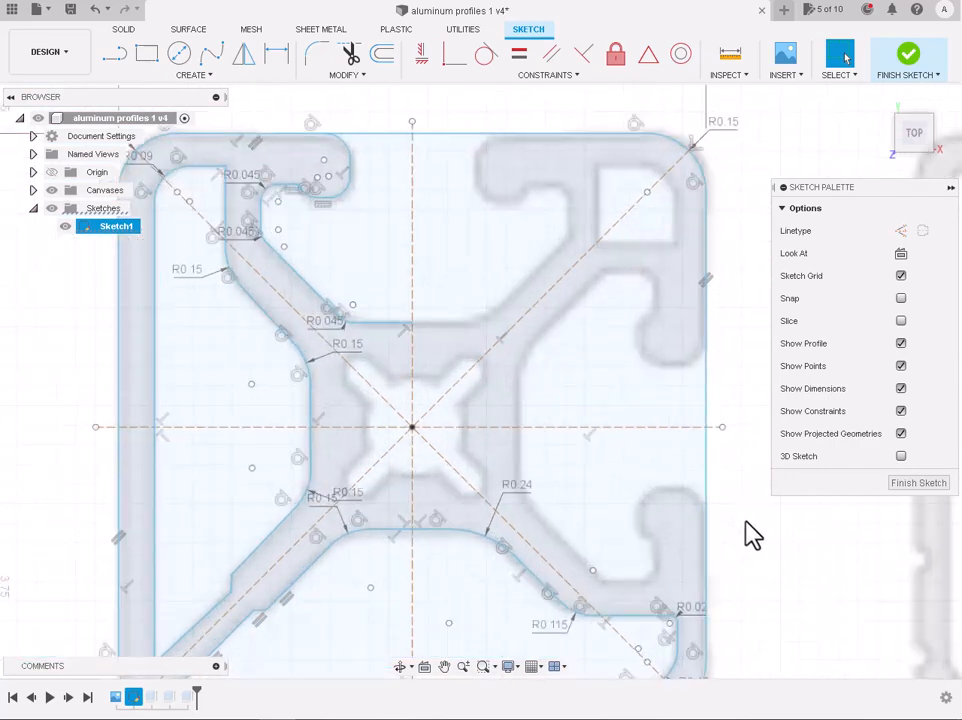
scroll(752, 586, "up", 3)
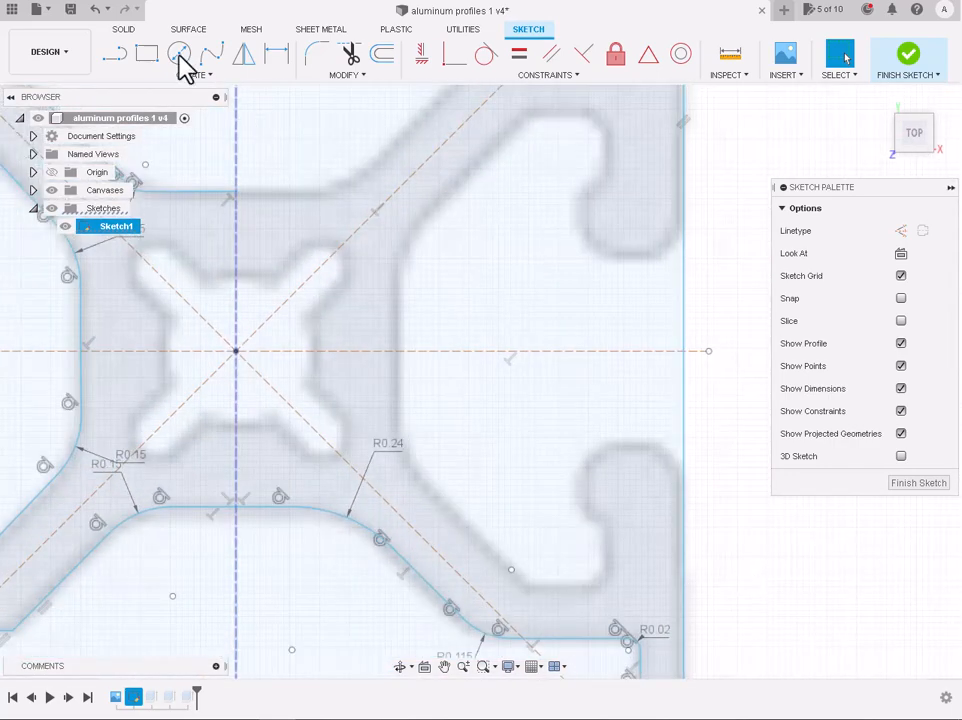
left_click(114, 58)
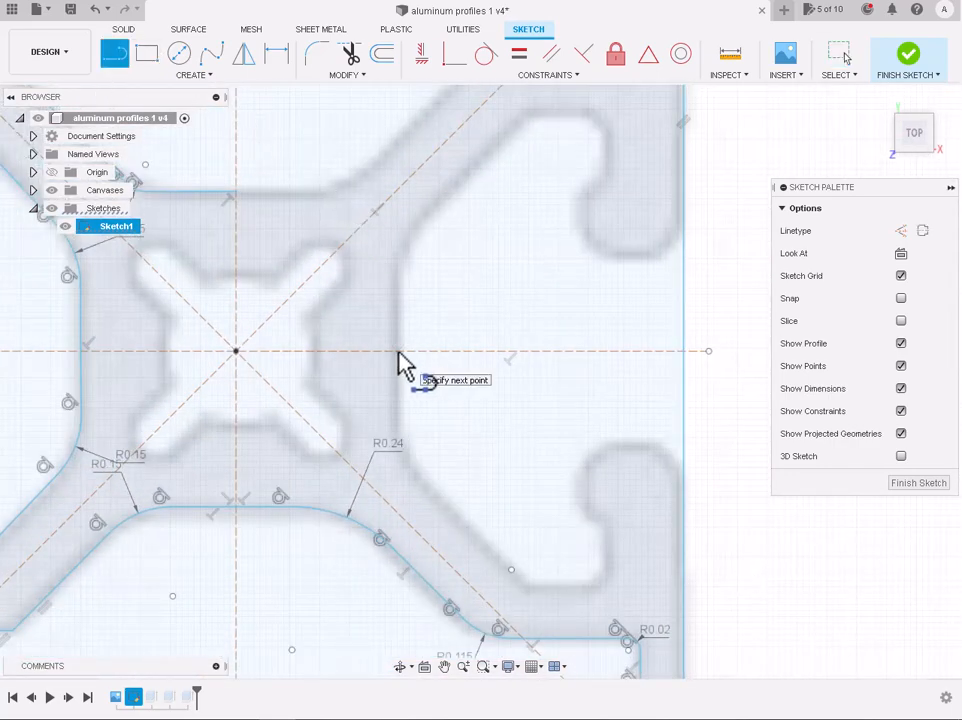
left_click(397, 349)
left_click(398, 245)
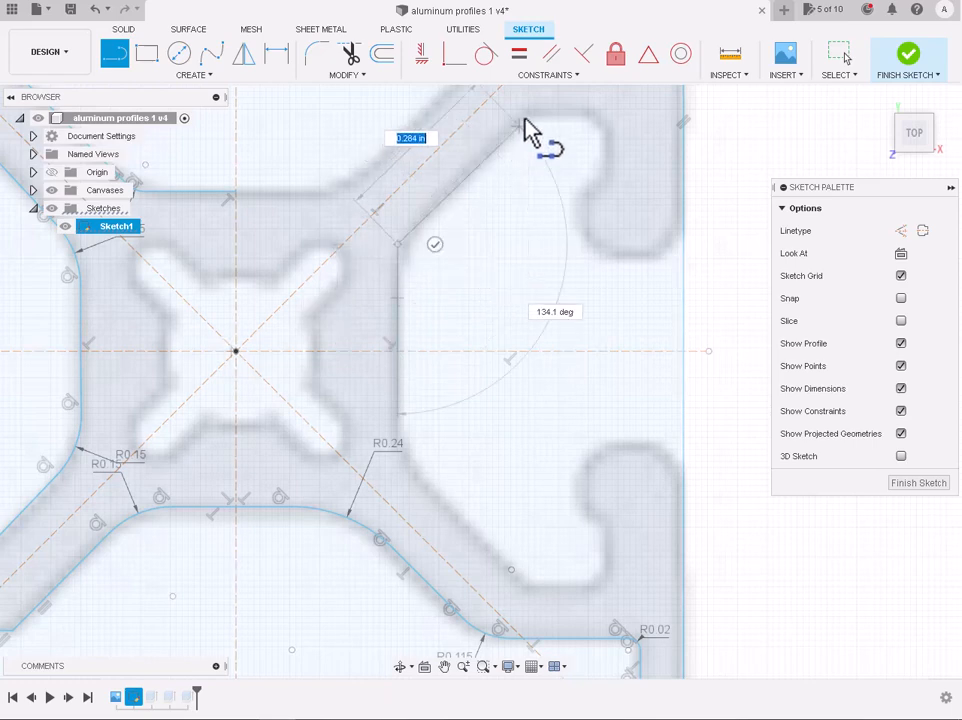
left_click(524, 117)
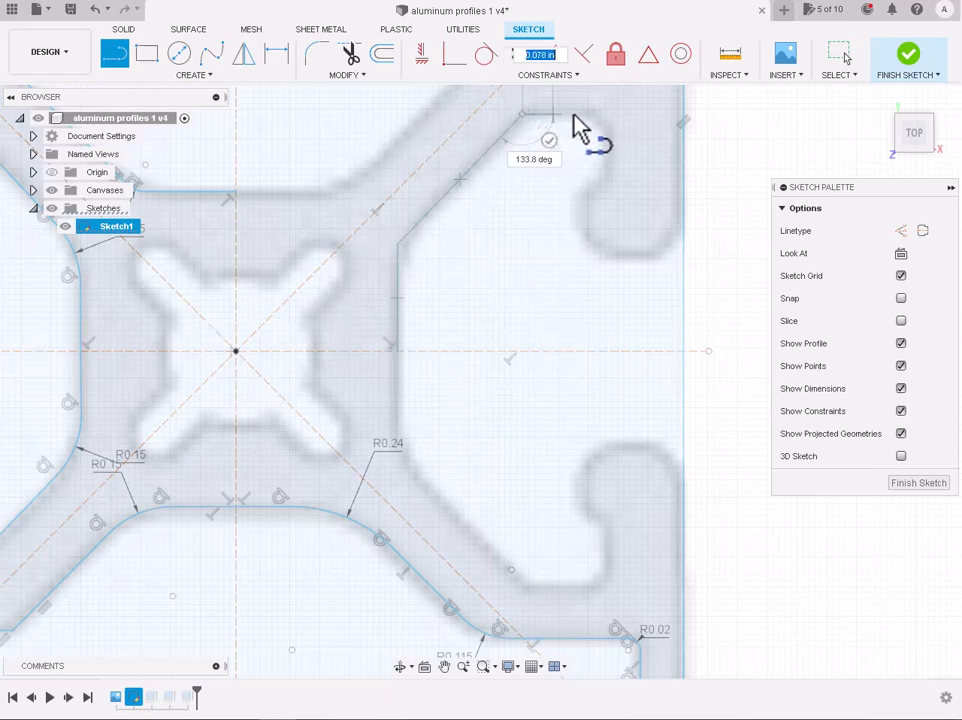
Step: Continue the right slot's outline with its horizontal top edge and a vertical side about 0.1 in long down to the lip
left_click(607, 116)
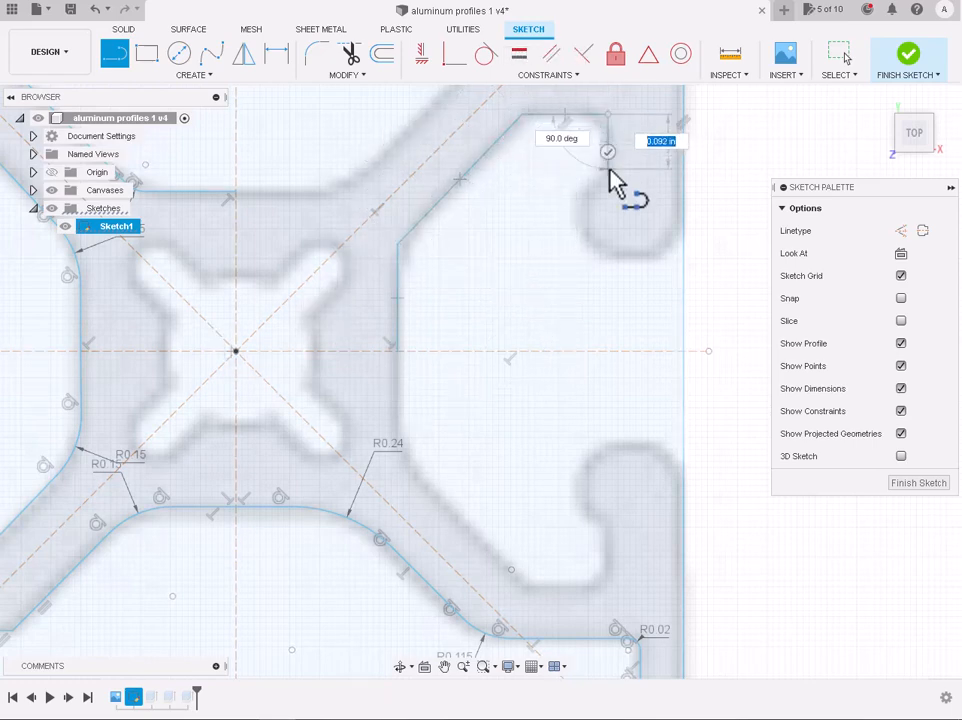
left_click(610, 175)
scroll(614, 185, "down", 3)
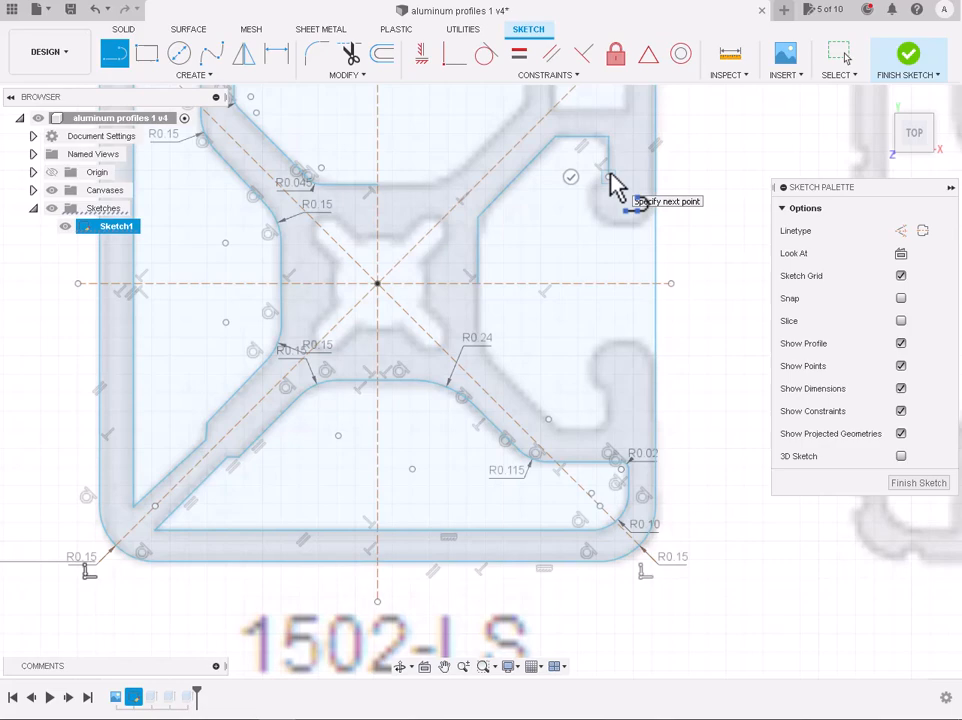
key("Escape")
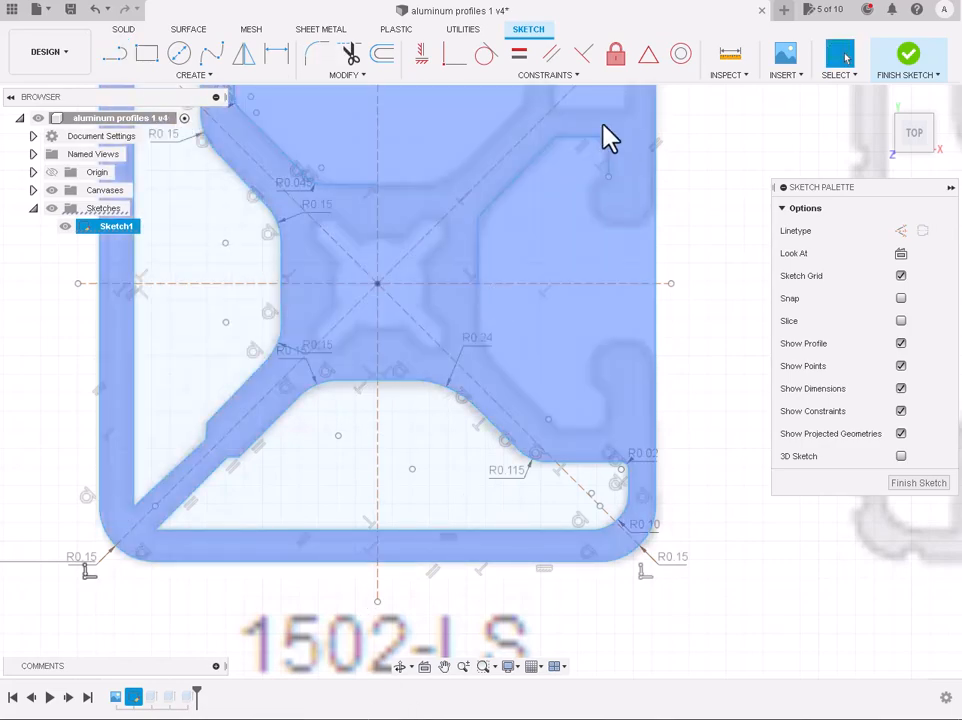
Step: Fillet the right slot's top edge with a 0.05 in radius at its outer corner and 0.125 in where it meets the diagonal
scroll(612, 128, "up", 4)
left_click(316, 54)
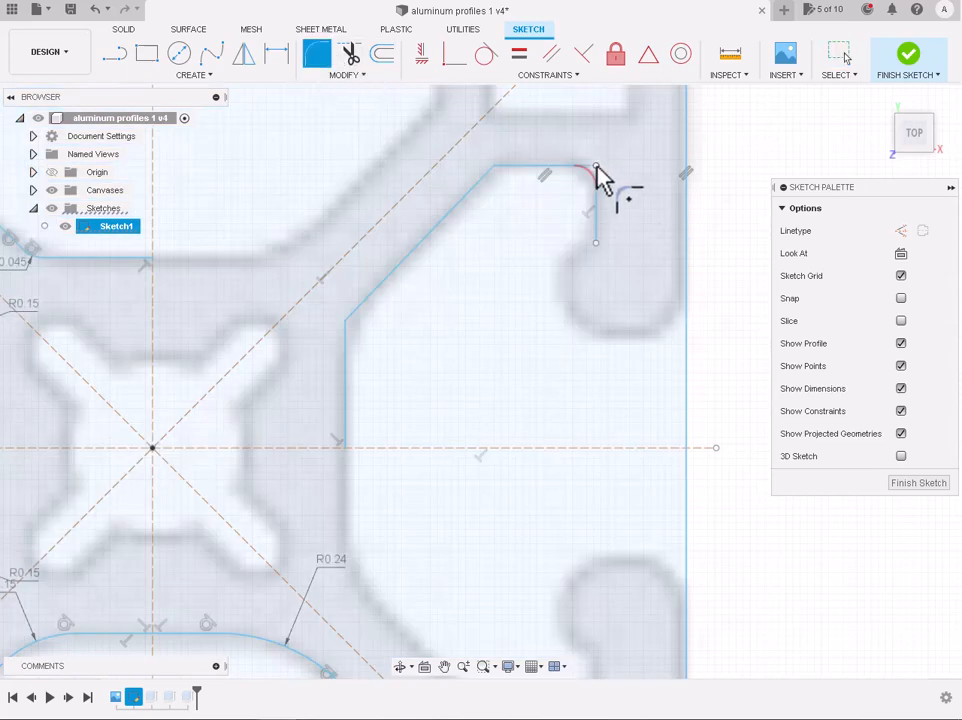
left_click(596, 166)
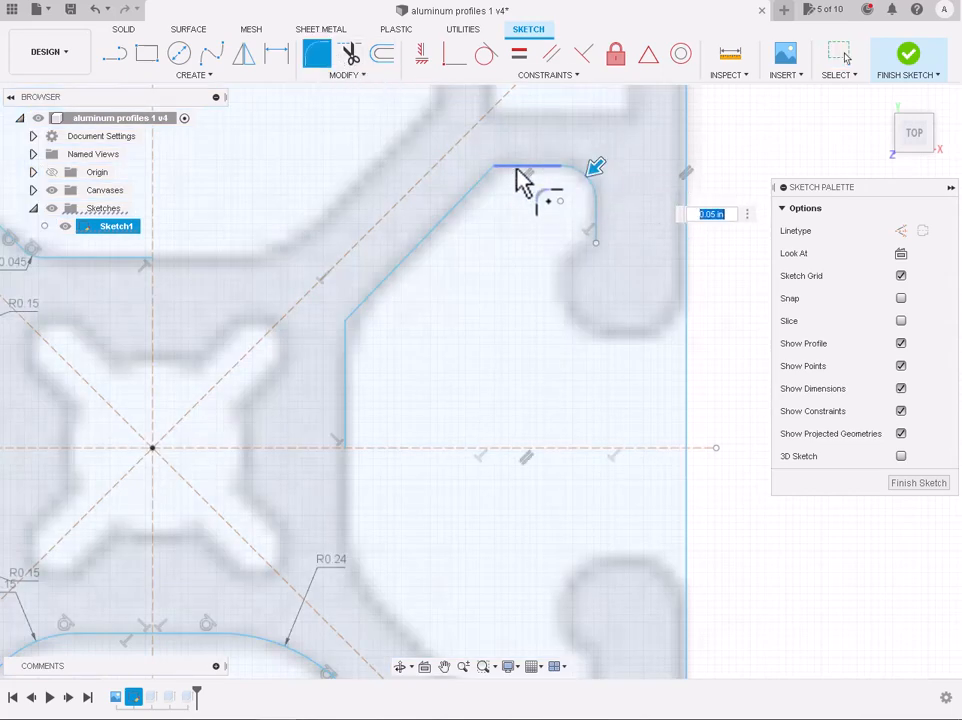
left_click(317, 54)
left_click(495, 166)
left_click_drag(492, 162, 493, 160)
Step: Fillet the corner between the right slot's diagonal and its vertical inner wall with a 0.14 in radius
left_click(317, 54)
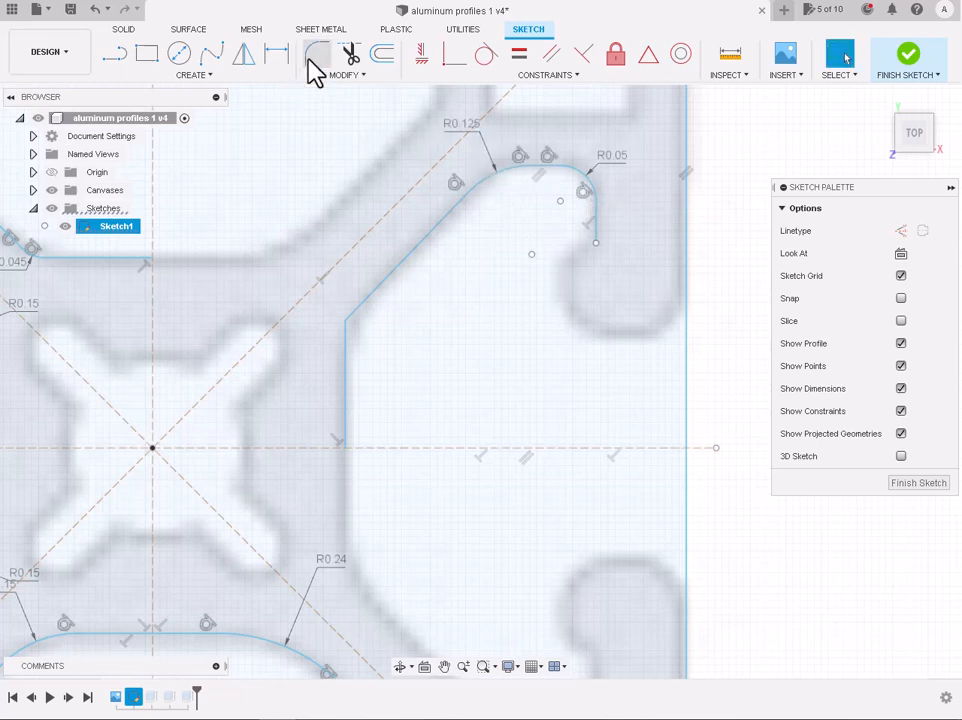
left_click(344, 320)
left_click_drag(335, 314, 345, 322)
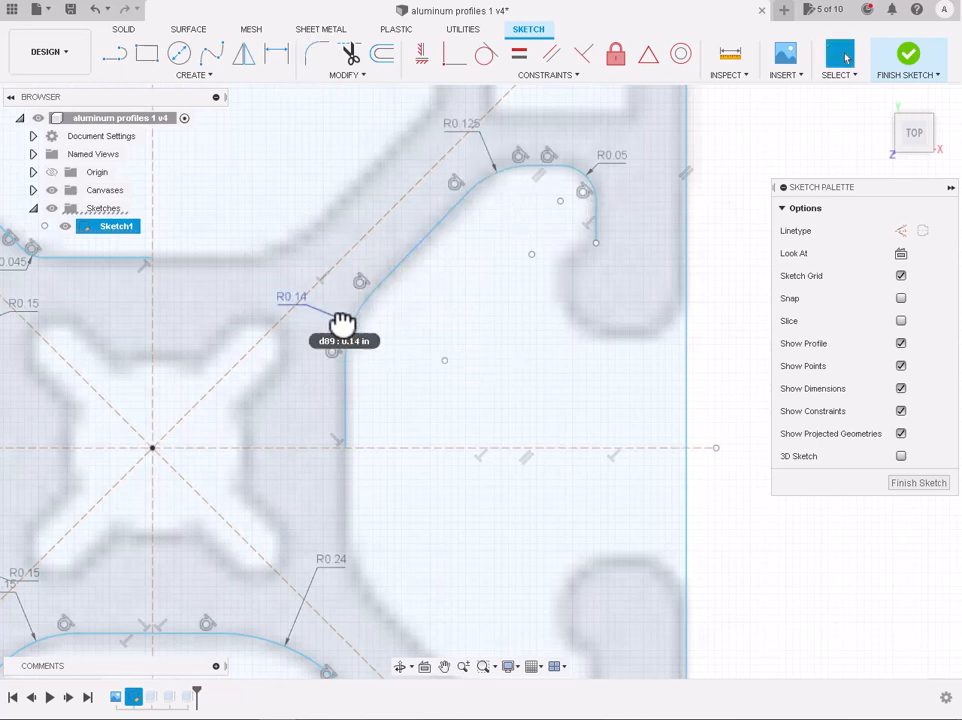
key("Escape")
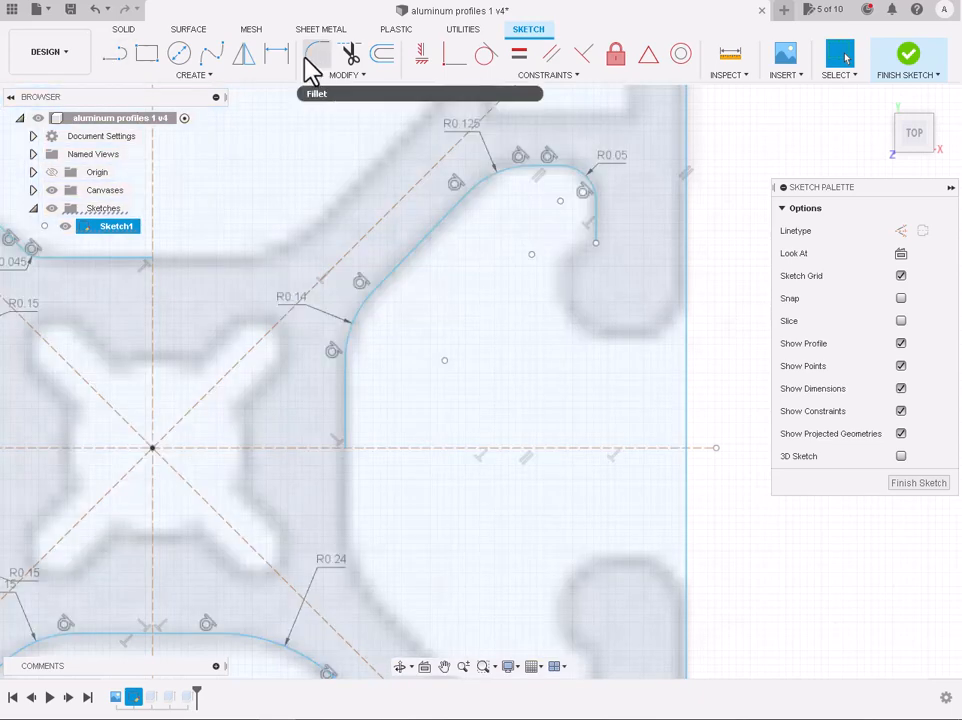
Step: Sketch the right slot's upper lip as a short horizontal tip edge and a vertical inner edge about 0.032 in long
key("l")
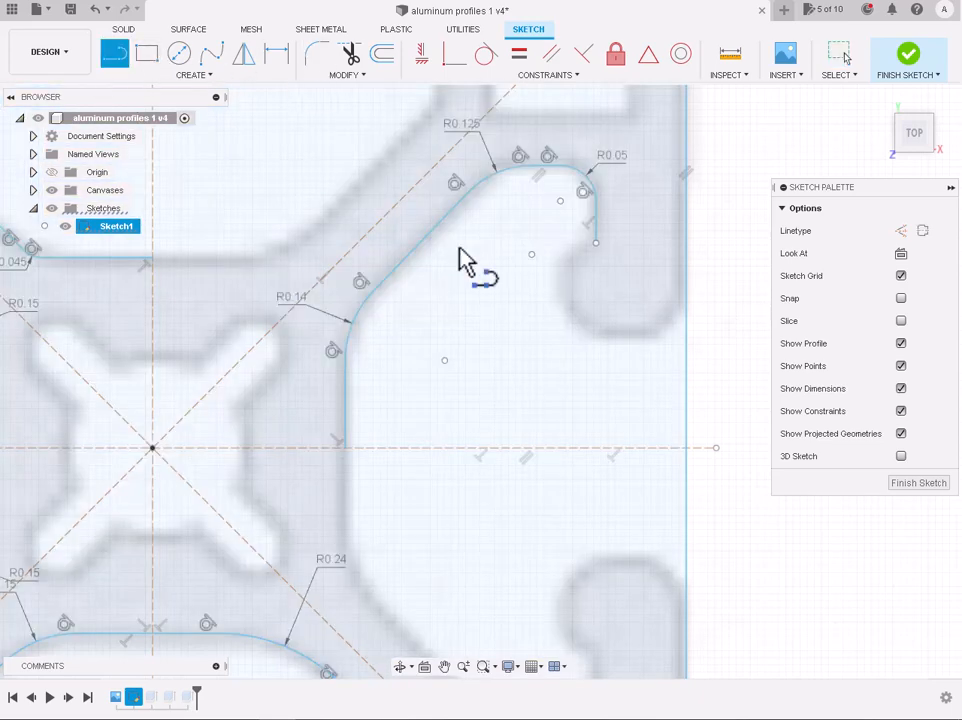
left_click(642, 333)
left_click(607, 333)
key("Escape")
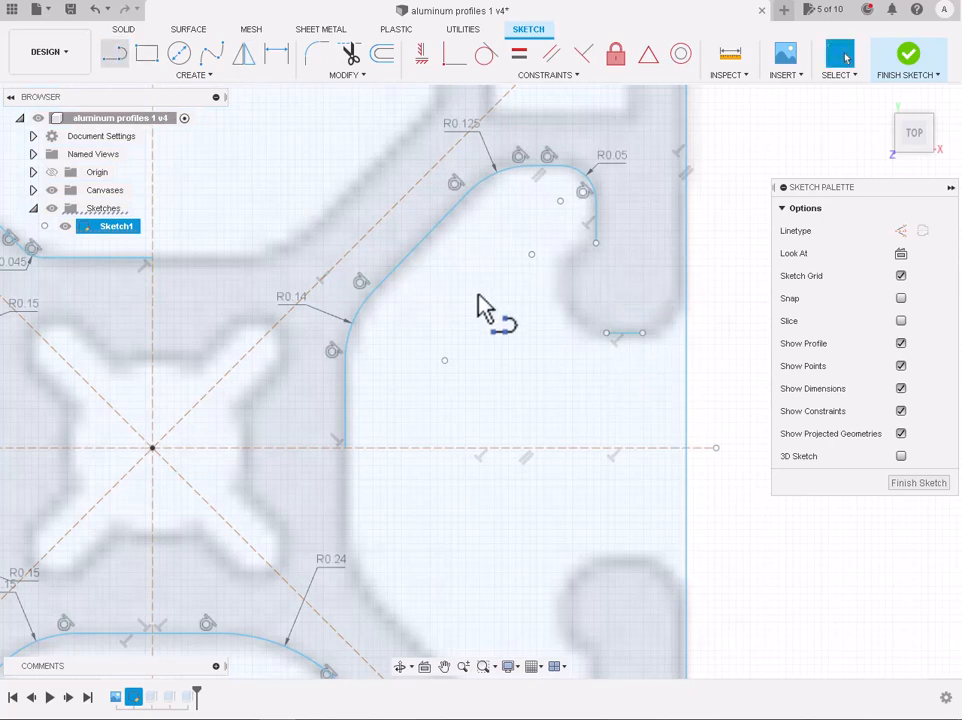
key("l")
left_click(569, 273)
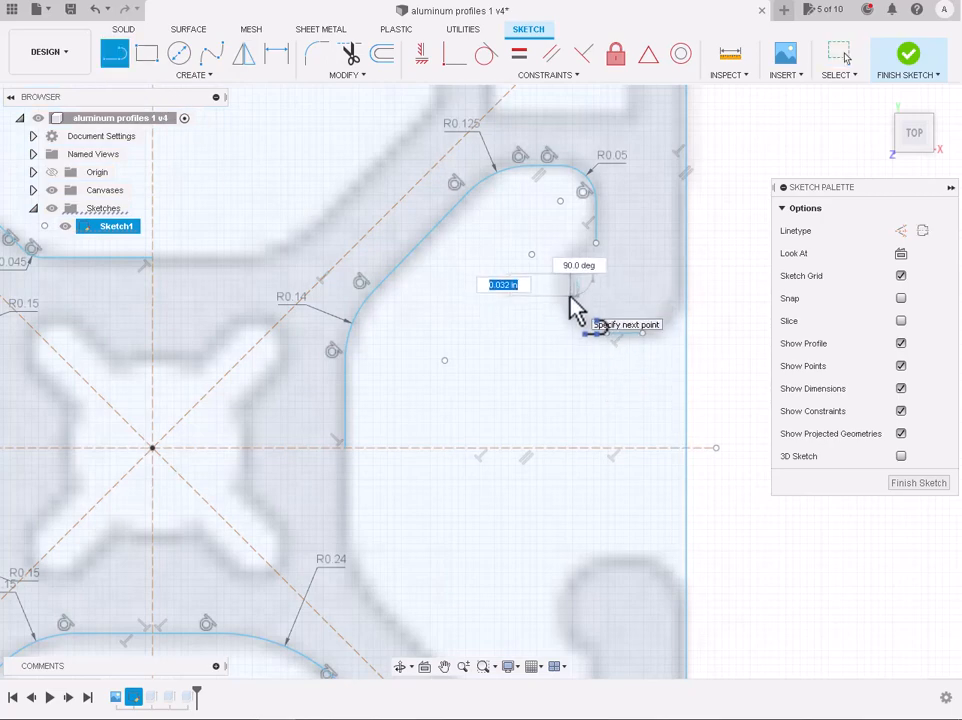
left_click(570, 296)
key("Escape")
left_click(571, 285)
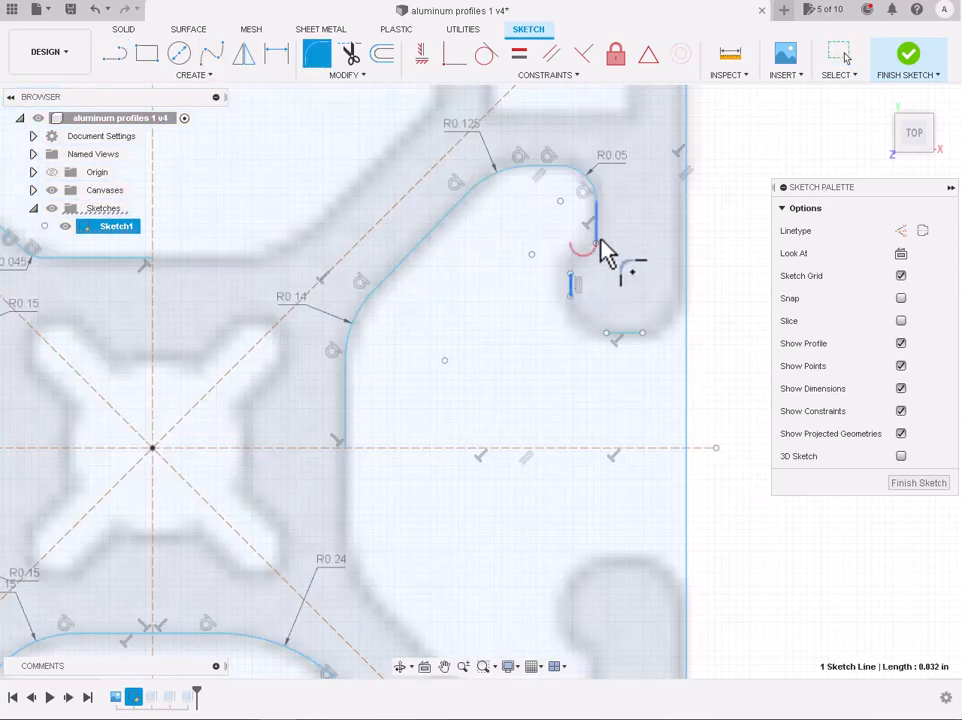
key("Escape")
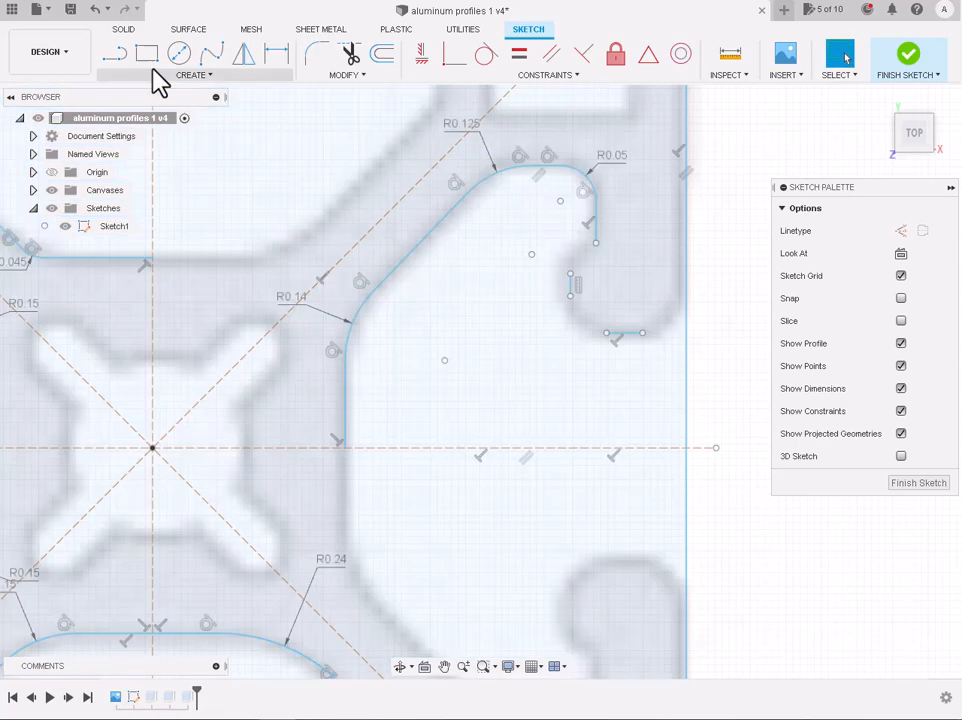
Step: Round the right slot's upper lip with three-point arcs joining the slot's side, the inner edge, the tip edge and the profile's outer side
left_click(159, 75)
mouse_move(155, 142)
left_click(262, 141)
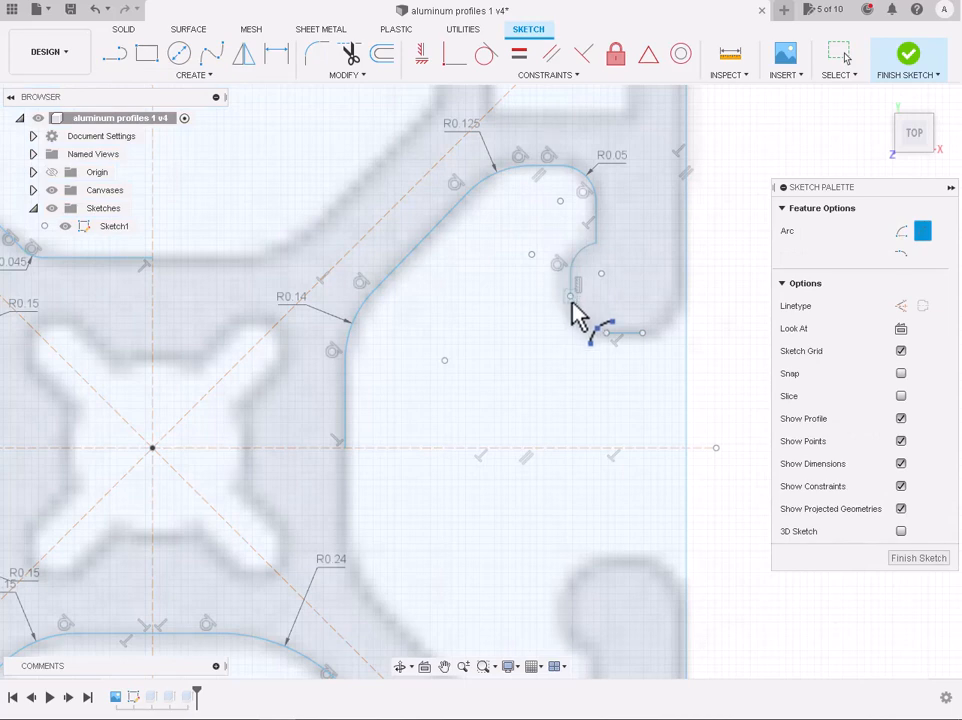
left_click(571, 300)
left_click(589, 328)
left_click(642, 333)
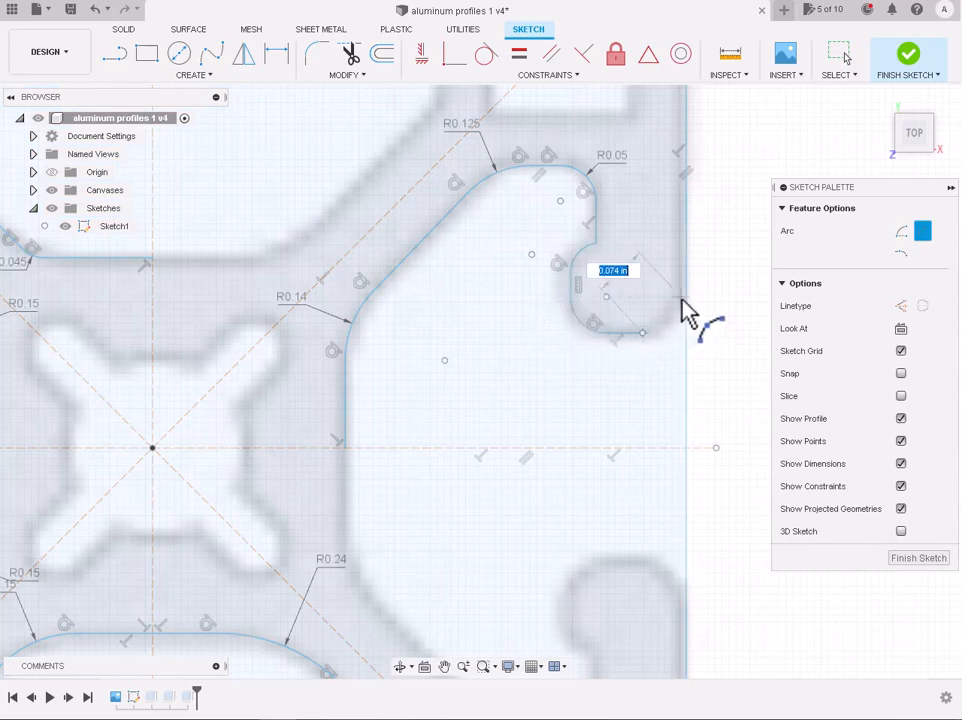
left_click(686, 296)
left_click(672, 335)
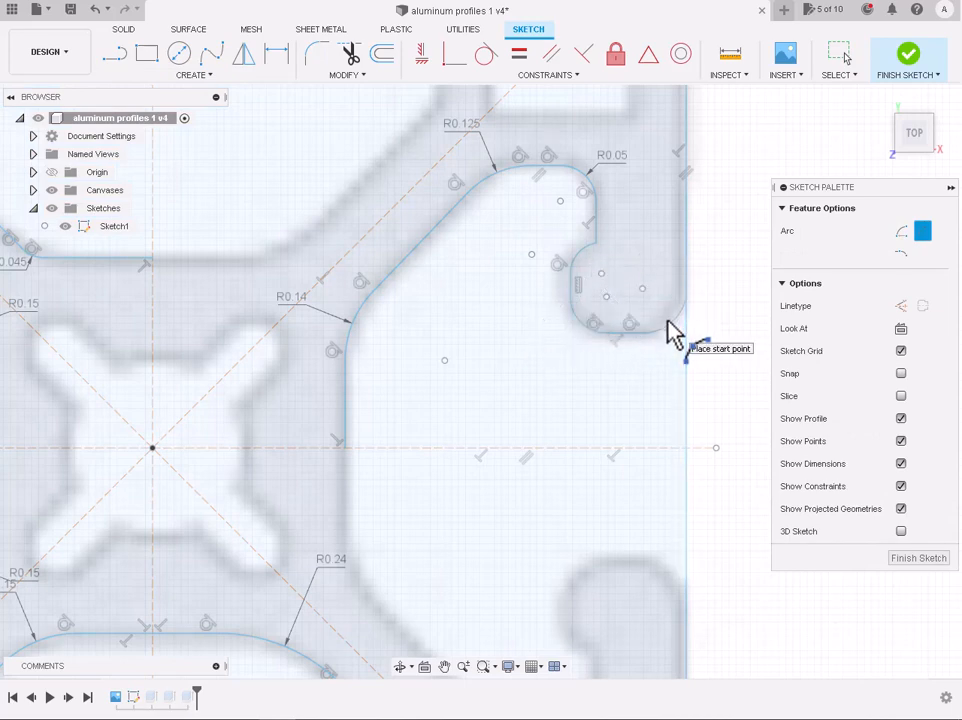
scroll(672, 333, "down", 5)
scroll(708, 477, "up", 3)
scroll(708, 477, "up", 1)
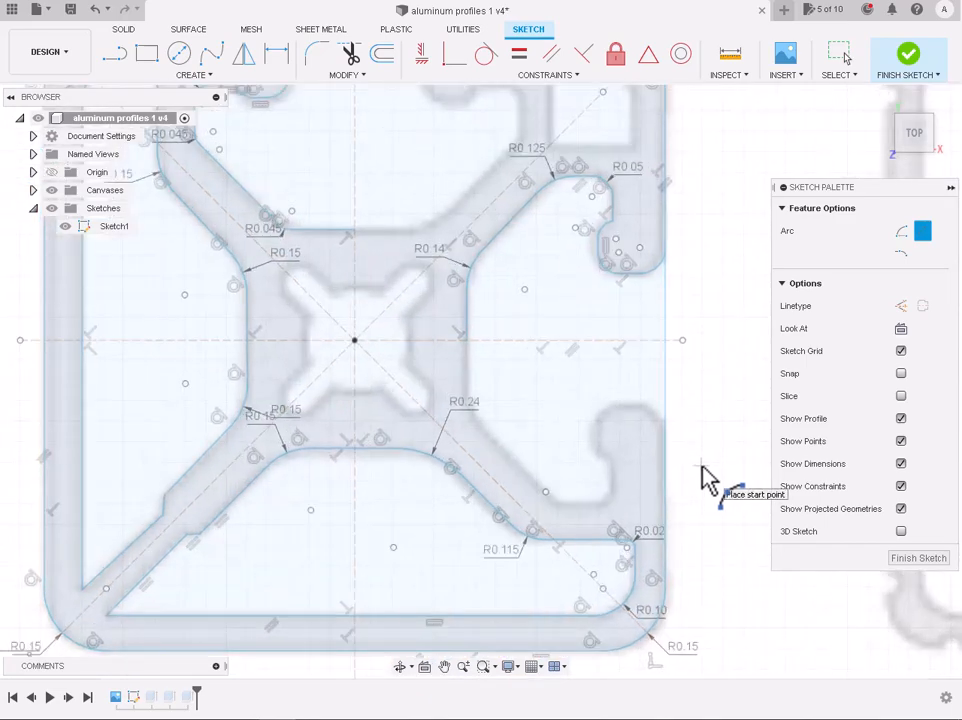
key("Escape")
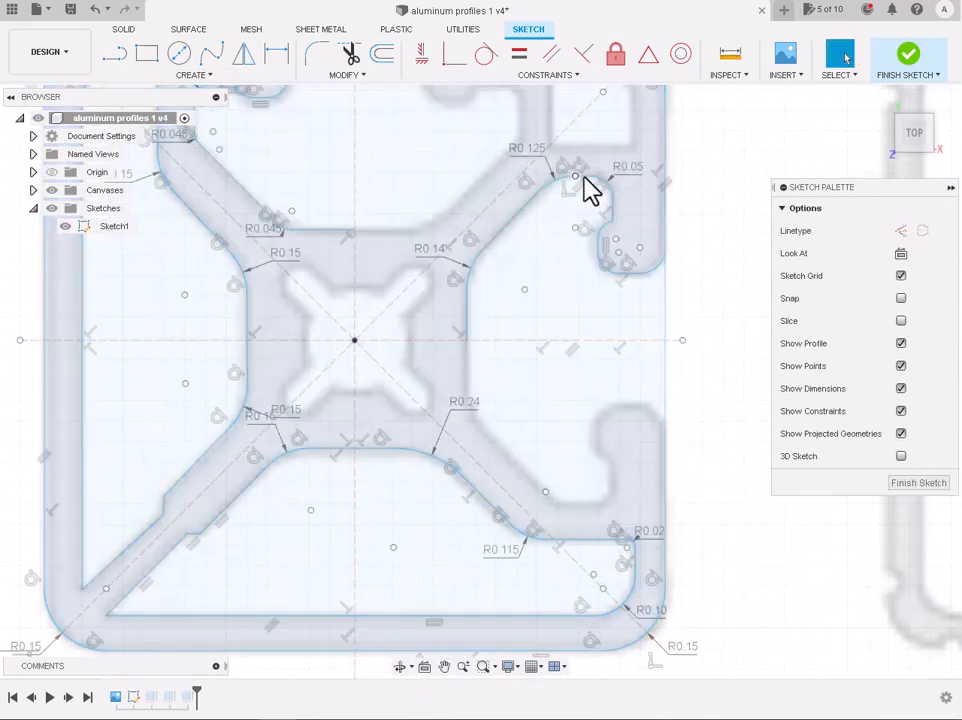
Step: Mirror the right slot's complete upper contour, from the vertical inner wall to the rounded lip, across the horizontal centerline
left_click(576, 180)
left_click(545, 185, "shift")
left_click(507, 222, "shift")
left_click(473, 265, "shift")
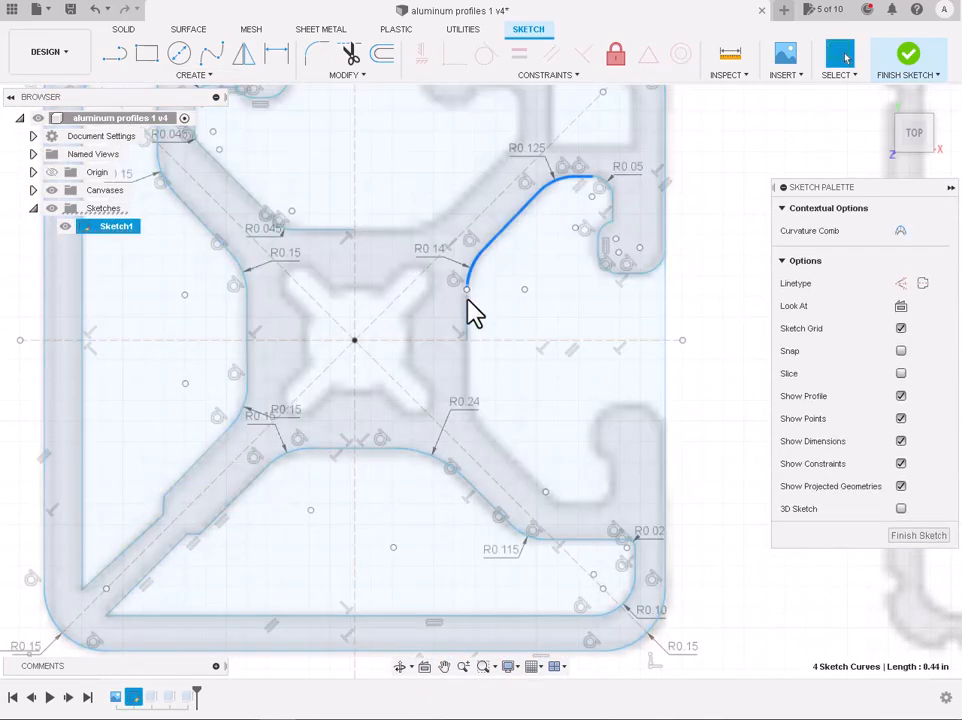
left_click(467, 300, "shift")
scroll(610, 193, "up", 3)
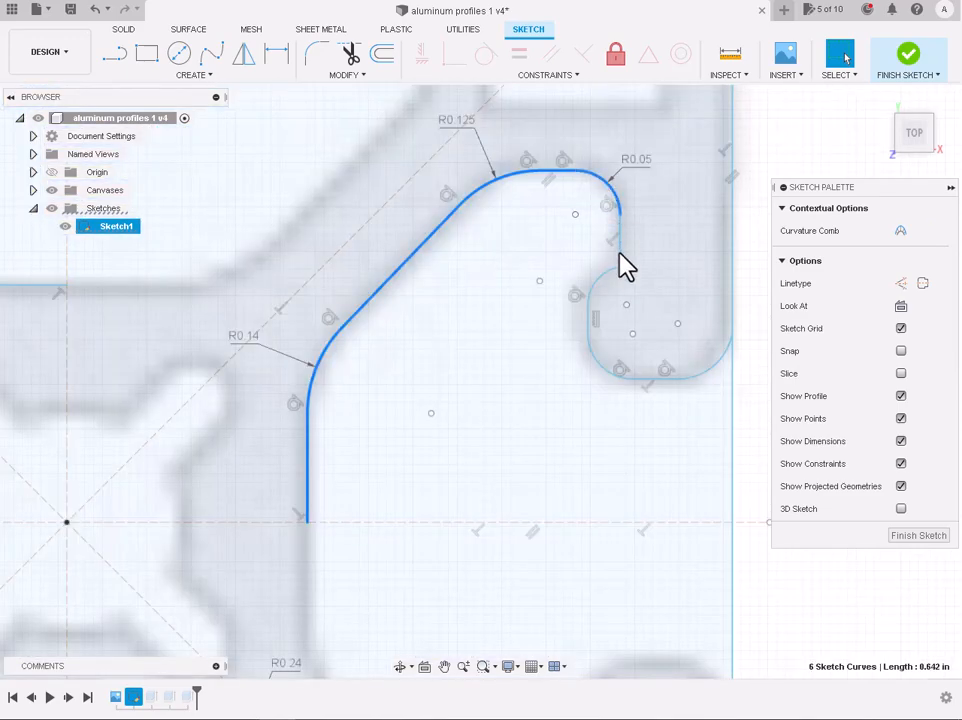
left_click(591, 330, "shift")
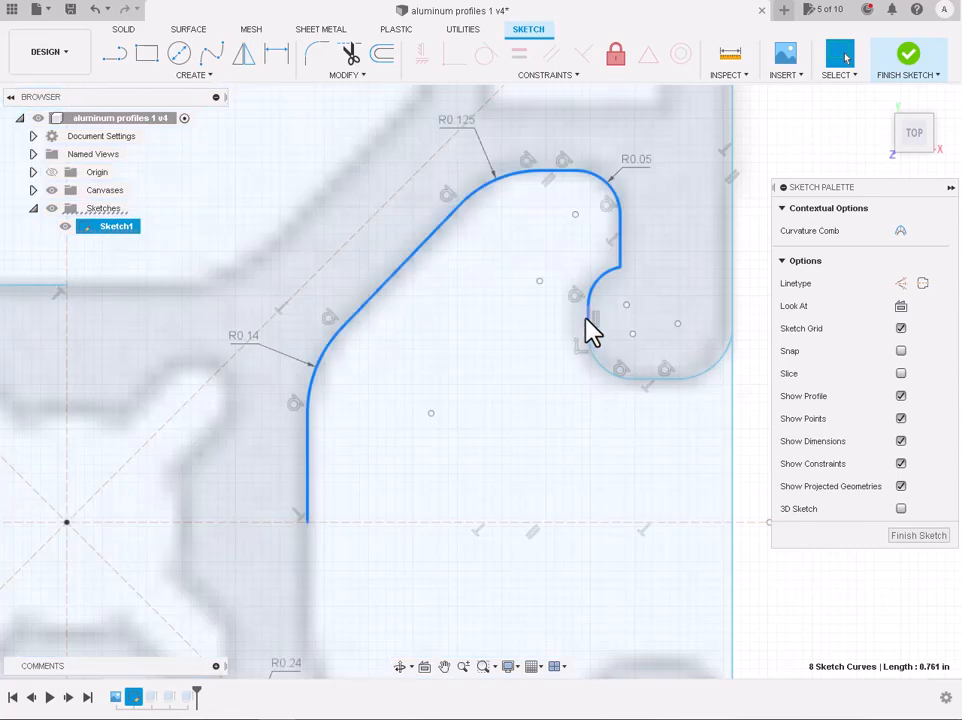
left_click(690, 378, "shift")
scroll(699, 380, "down", 3)
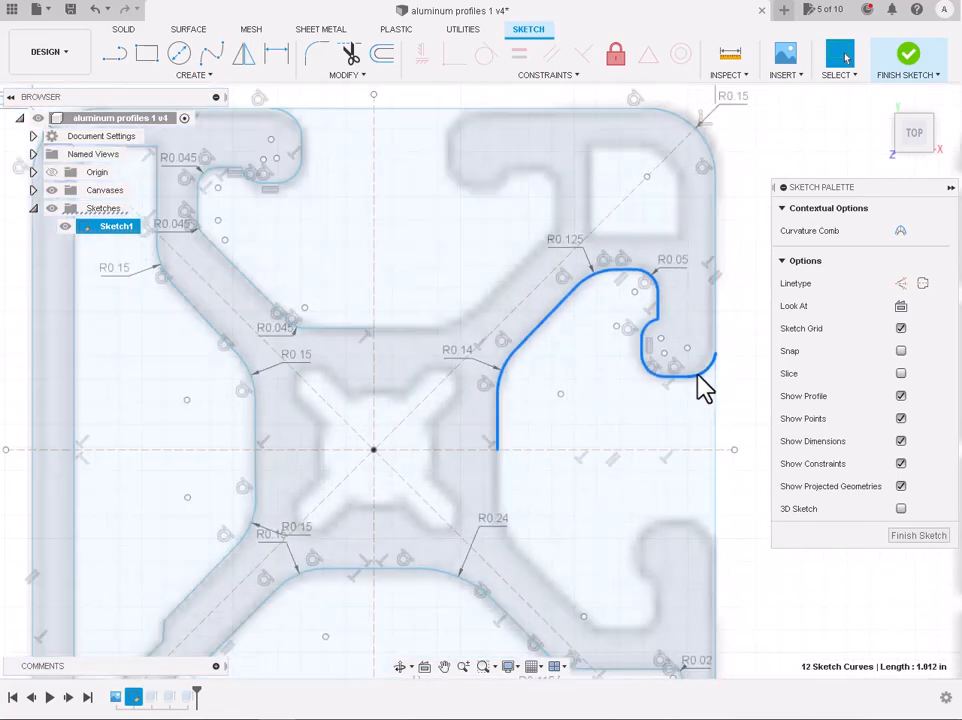
left_click(245, 55)
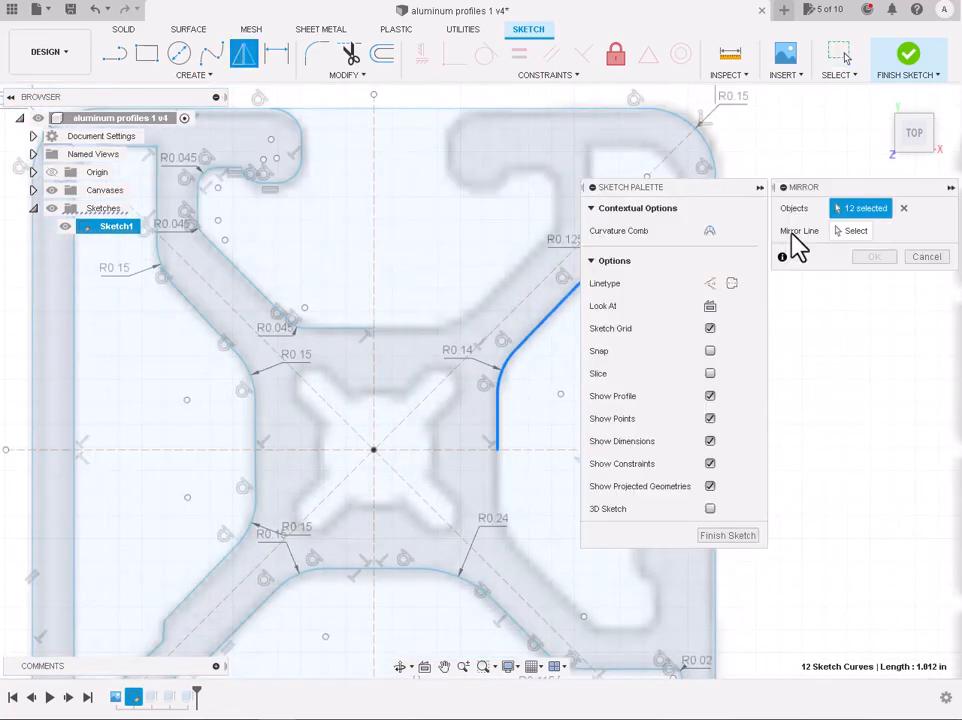
left_click(541, 450)
left_click(876, 258)
scroll(708, 397, "down", 2)
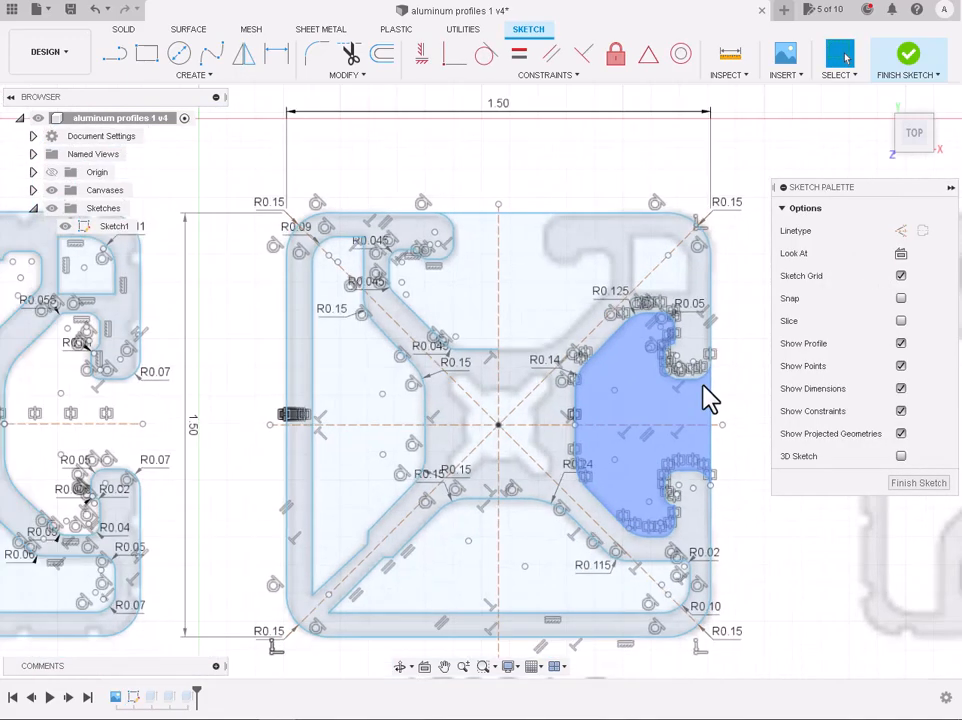
Step: Trim the profile's right outer edge between the two lips to open the right slot
scroll(738, 490, "up", 2)
scroll(737, 490, "up", 2)
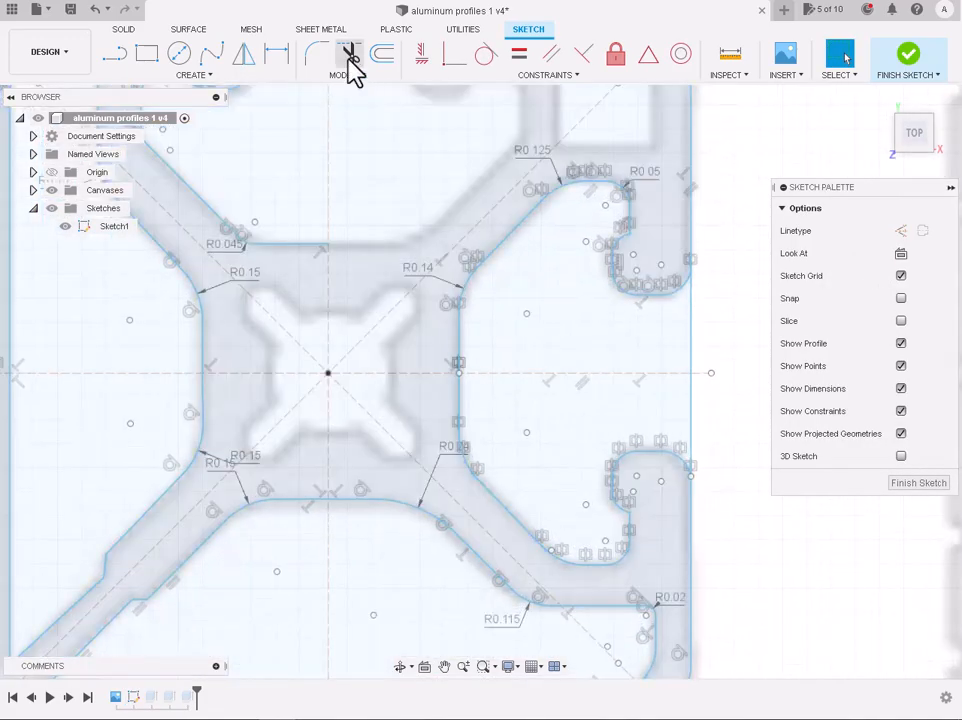
left_click(351, 55)
left_click(697, 345)
left_click(692, 420)
scroll(697, 423, "down", 2)
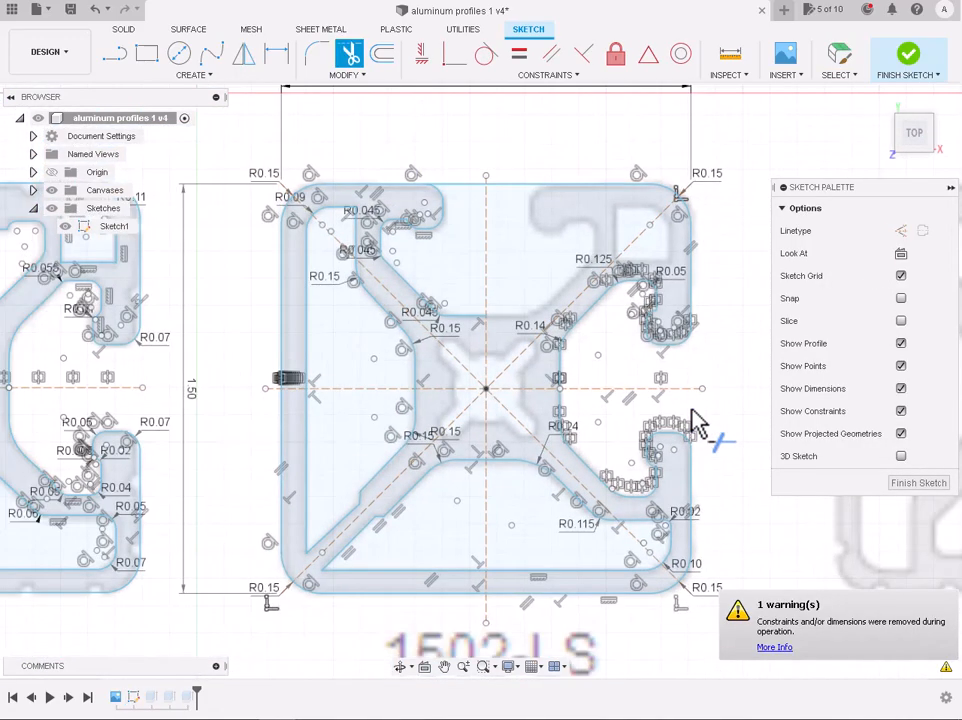
key("Escape")
Step: Mirror the top slot's complete left contour, from the rounded lip to the slot's floor, across the vertical centerline
scroll(715, 262, "up", 2)
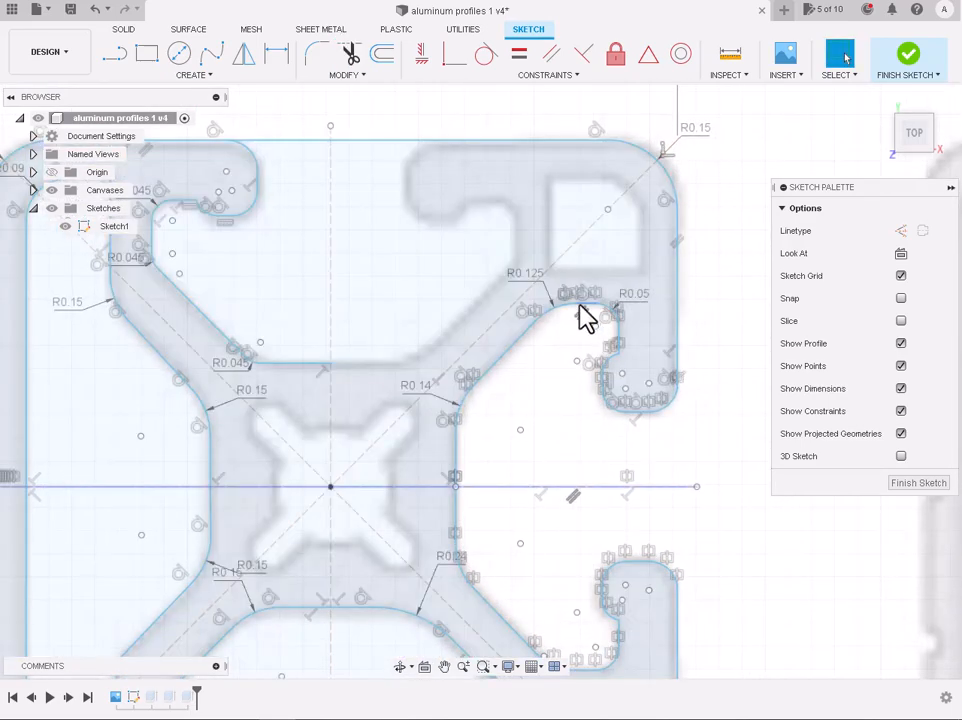
scroll(243, 225, "down", 2)
scroll(189, 167, "up", 3)
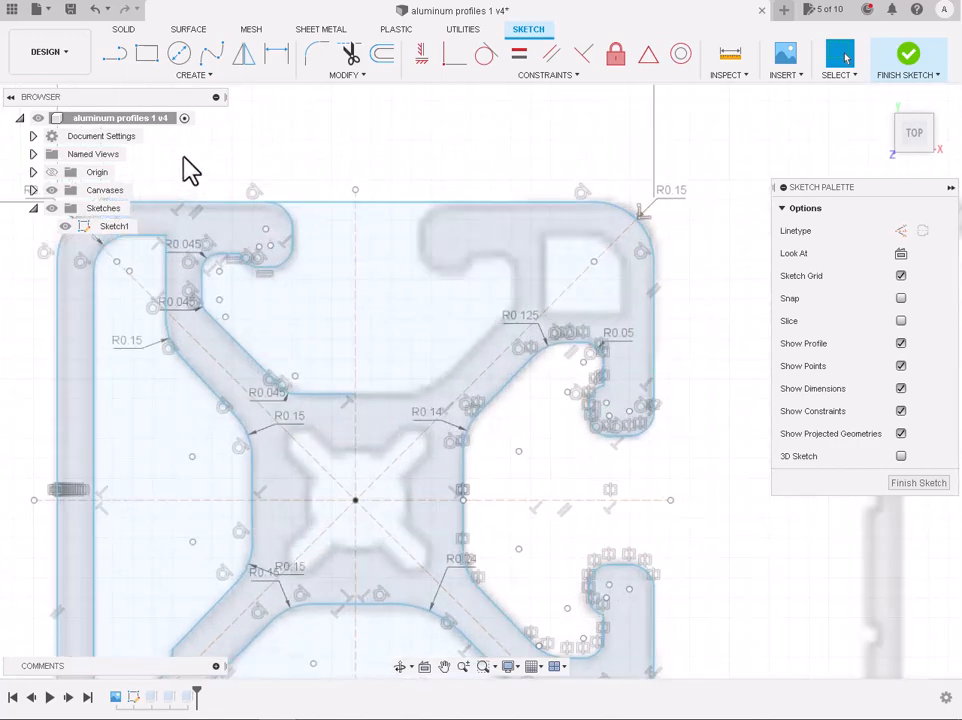
left_click(316, 232)
scroll(317, 263, "up", 2)
left_click(319, 236)
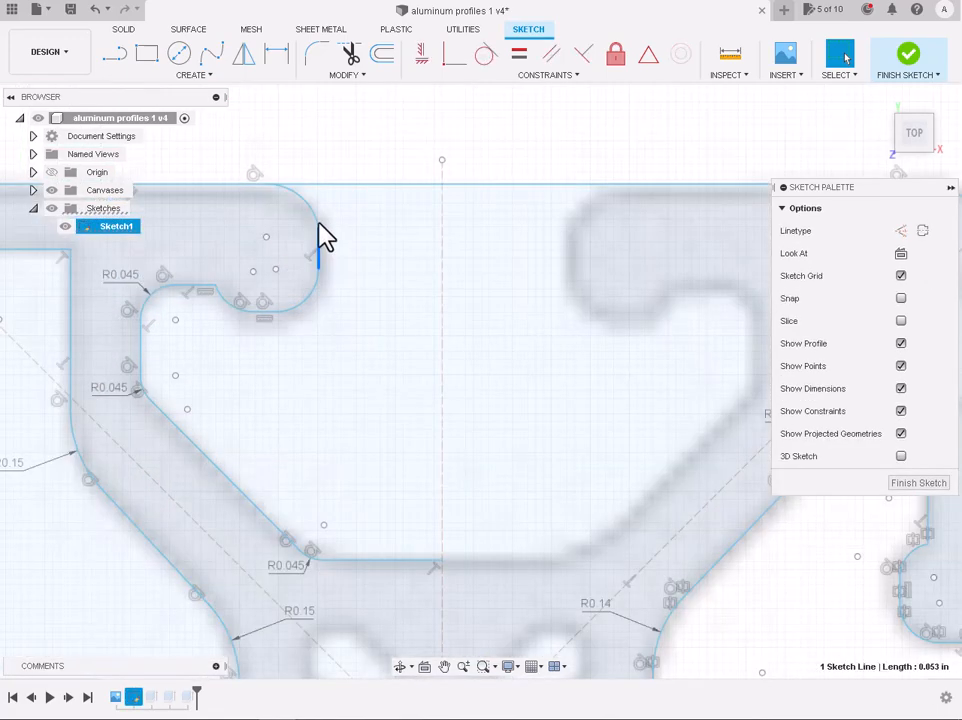
left_click(315, 213, "shift")
left_click(305, 298, "shift")
scroll(224, 303, "up", 2)
left_click(322, 325, "shift")
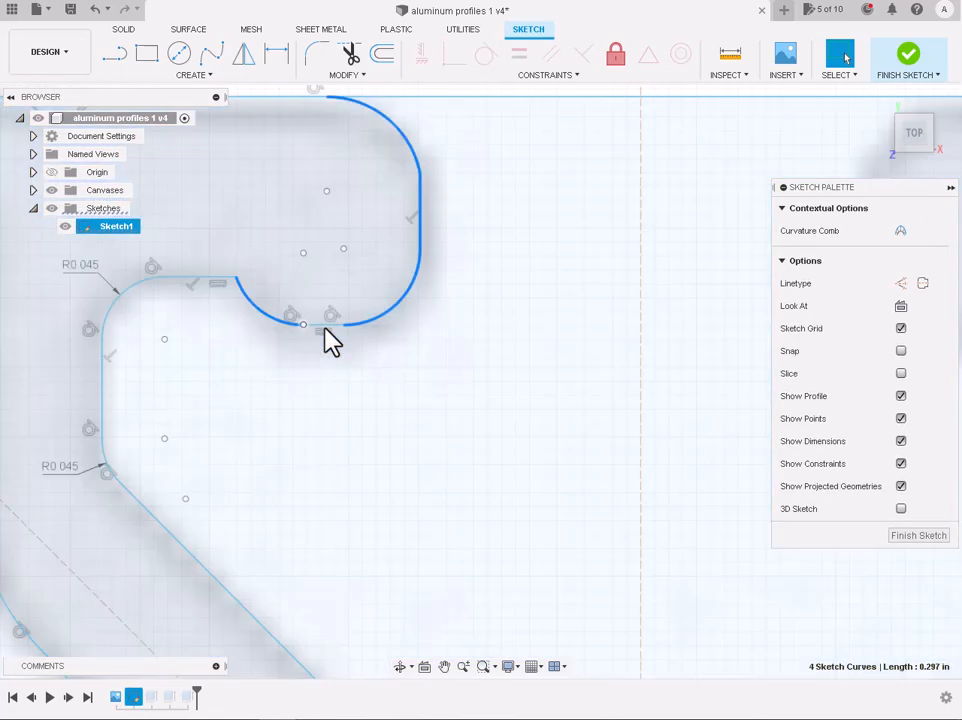
left_click(242, 292, "shift")
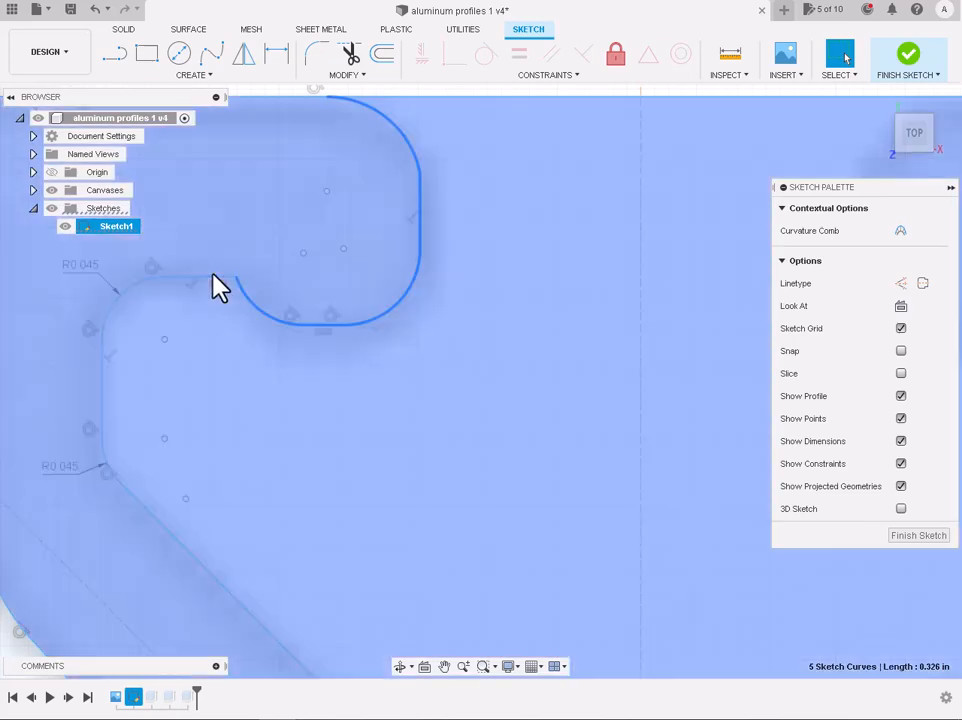
left_click(212, 277, "shift")
left_click(101, 372, "shift")
left_click(99, 382, "shift")
scroll(99, 382, "down", 5)
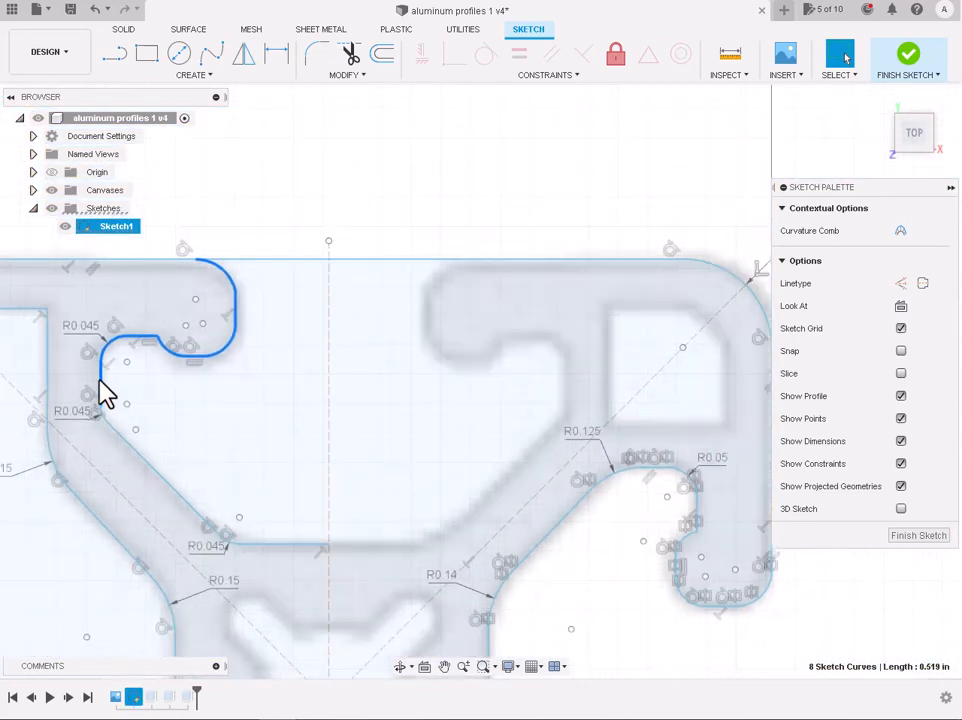
scroll(110, 405, "up", 5)
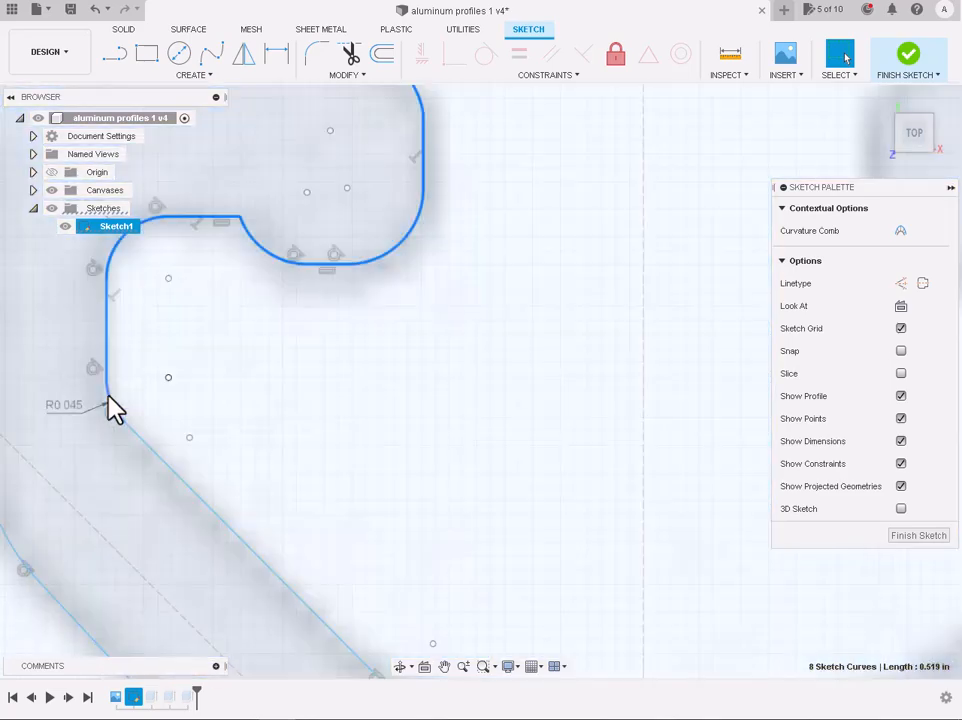
left_click(142, 448, "shift")
scroll(144, 452, "down", 3)
left_click(284, 578, "shift")
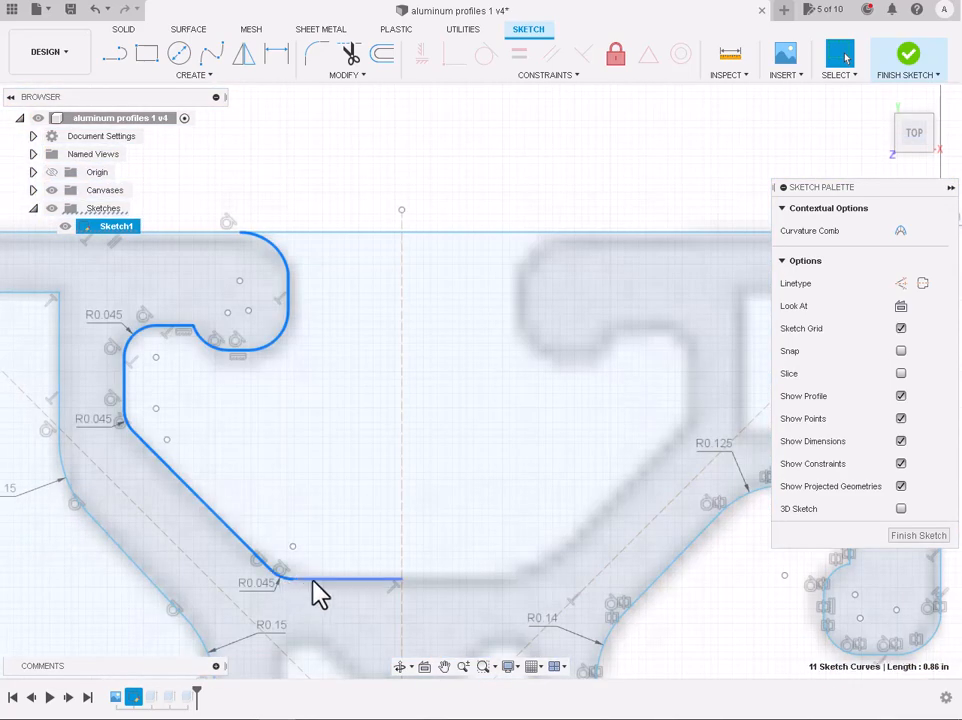
left_click(312, 580, "shift")
left_click(244, 54)
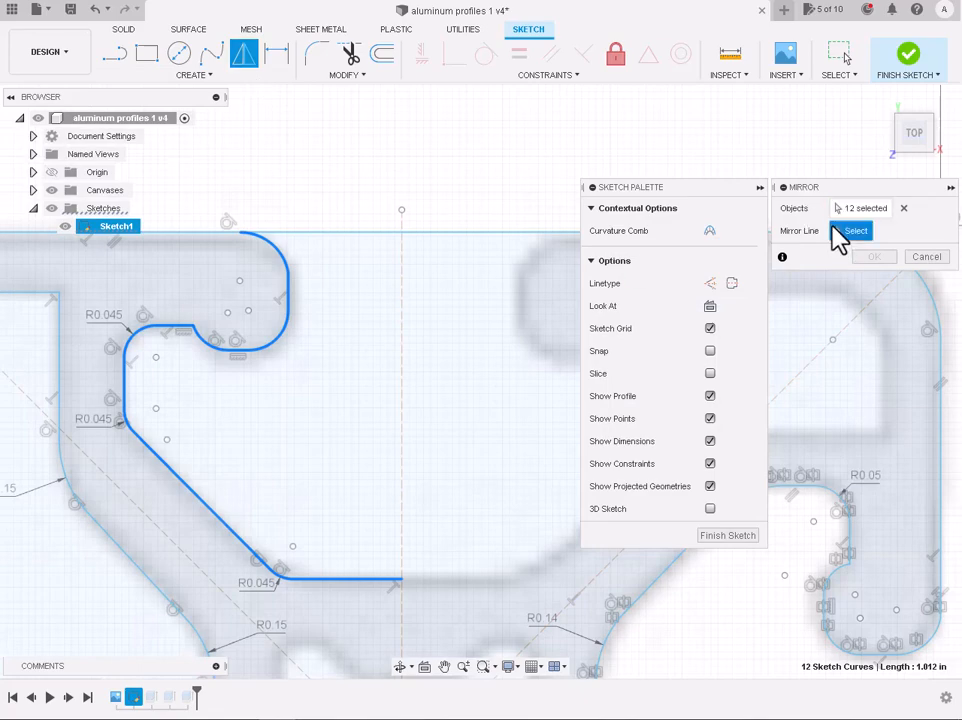
left_click(401, 365)
scroll(401, 365, "down", 3)
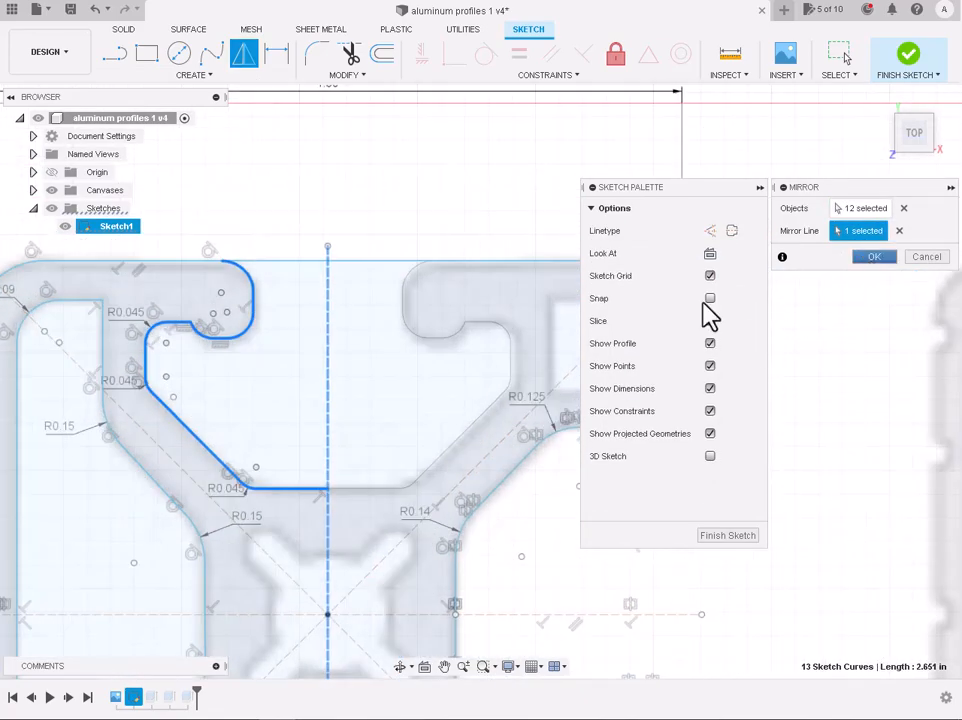
key("Return")
Step: Trim the profile's top outer edge between the two lips to open the top slot
left_click(350, 52)
left_click(355, 262)
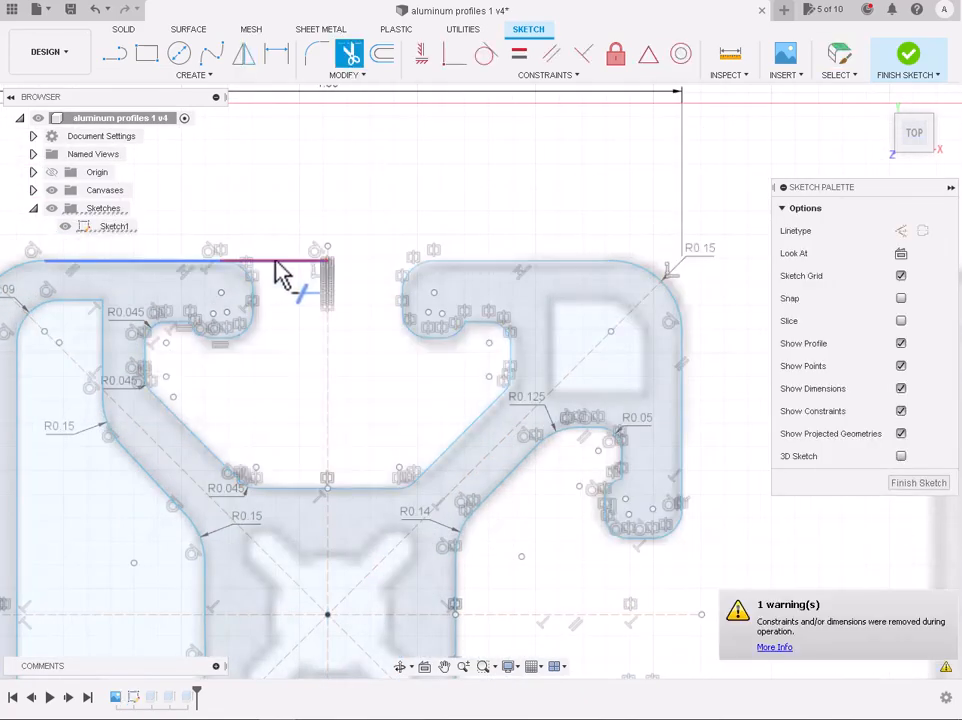
scroll(322, 193, "down", 5)
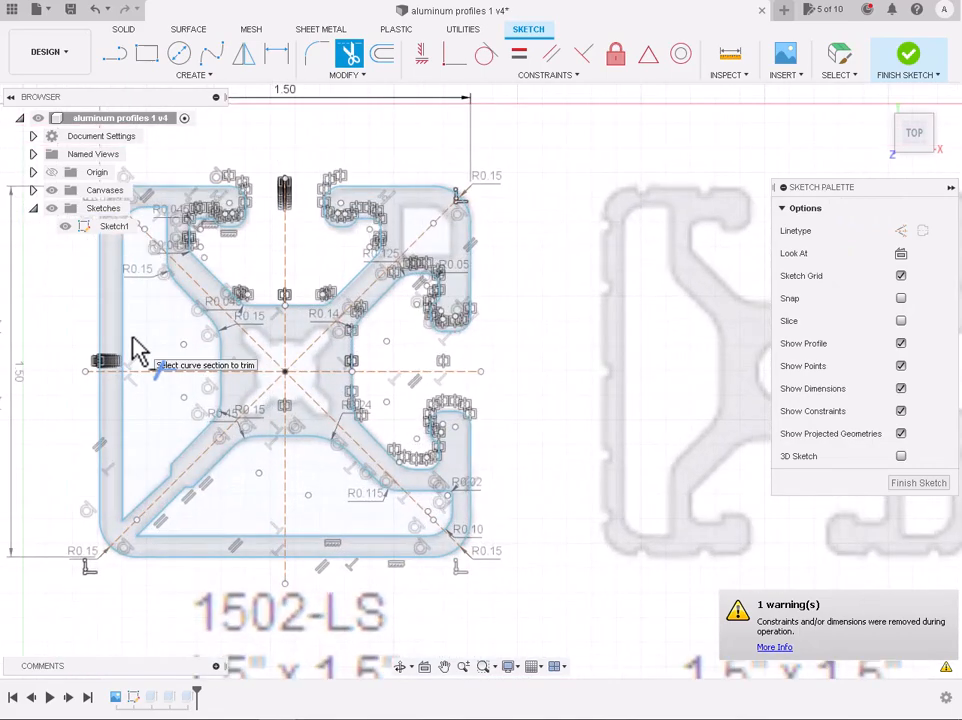
Step: Sketch a three-point arc about 0.112 in wide along the central cavity's upper edge, bulging outward and centred on the vertical centerline
scroll(140, 350, "up", 5)
scroll(266, 341, "up", 1)
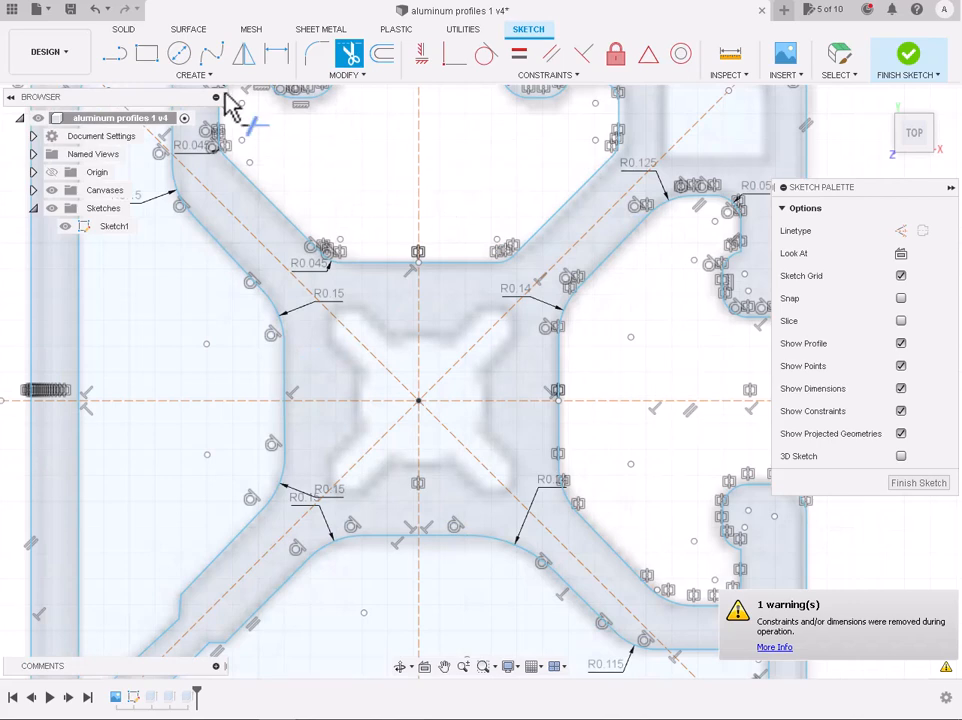
left_click(188, 75)
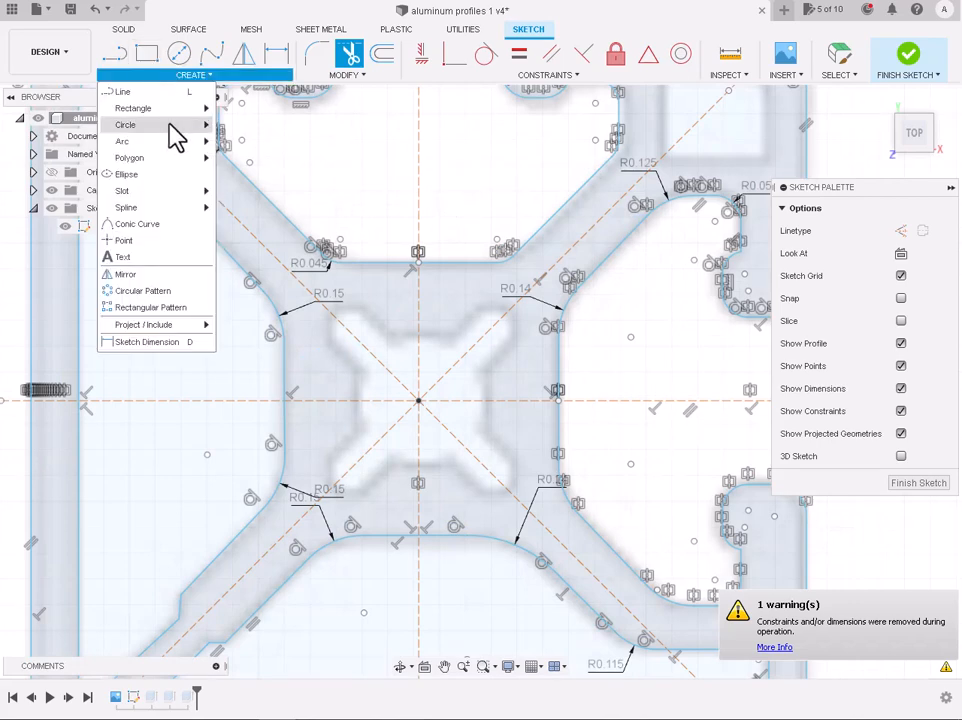
mouse_move(175, 140)
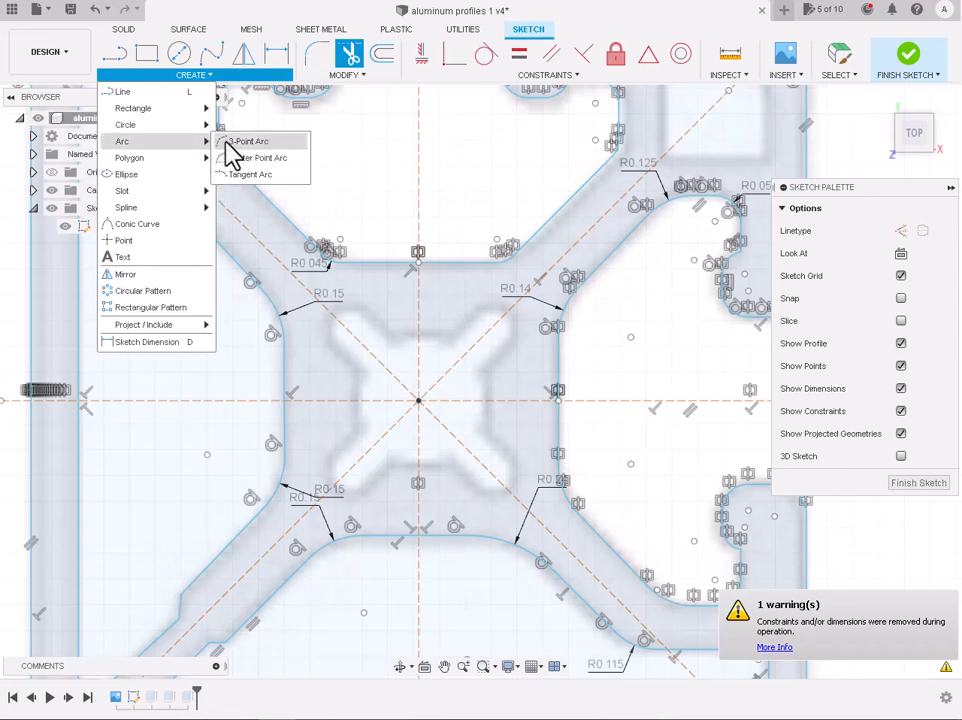
left_click(240, 142)
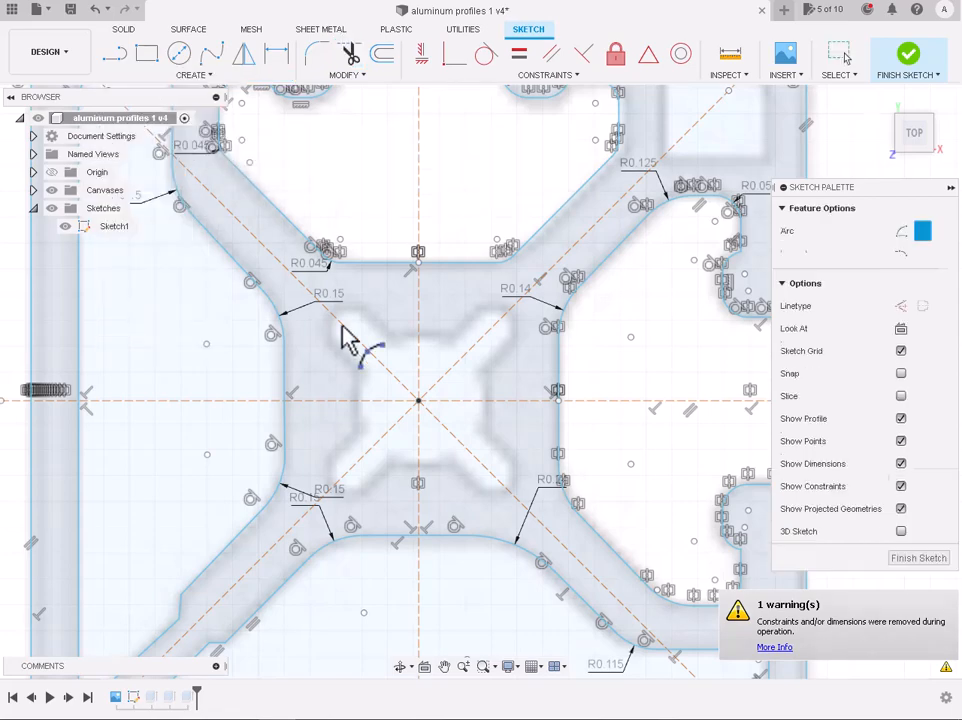
left_click(391, 343)
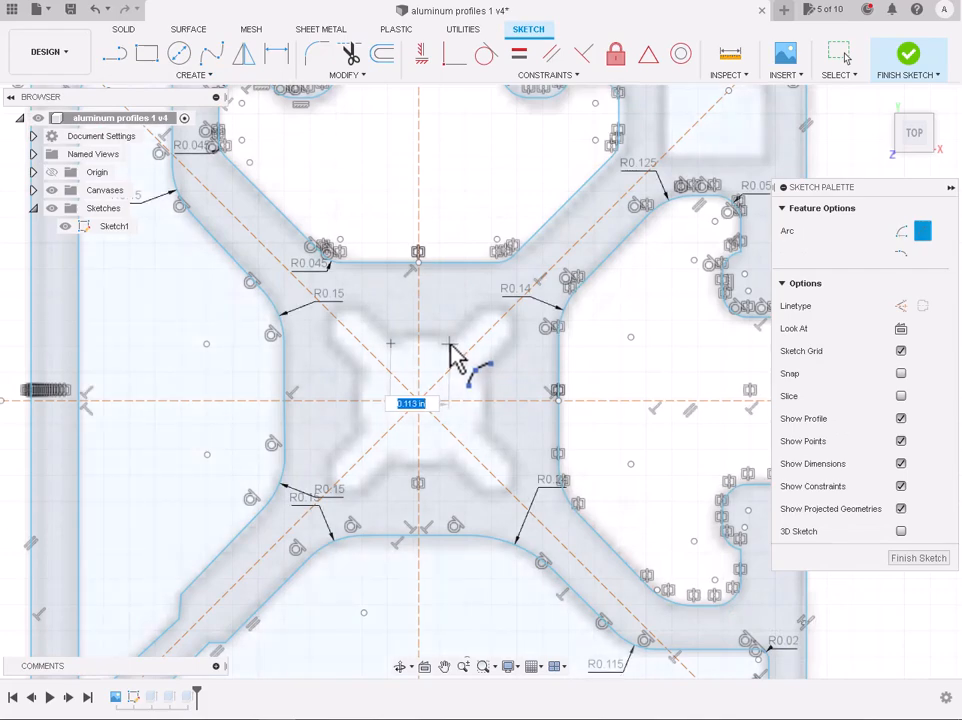
left_click(448, 344)
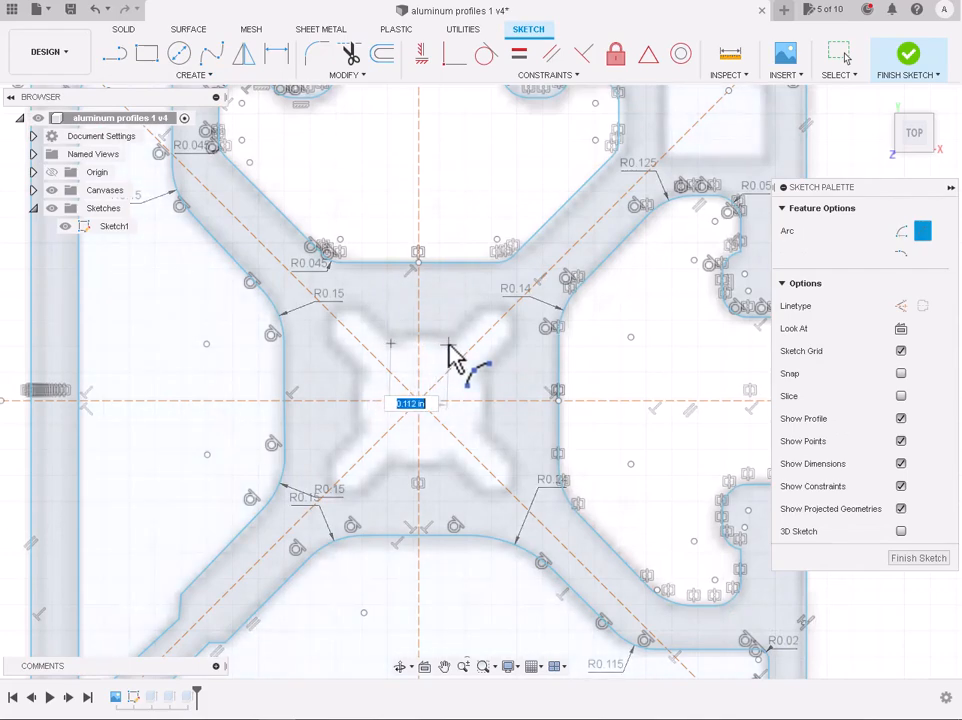
key("Return")
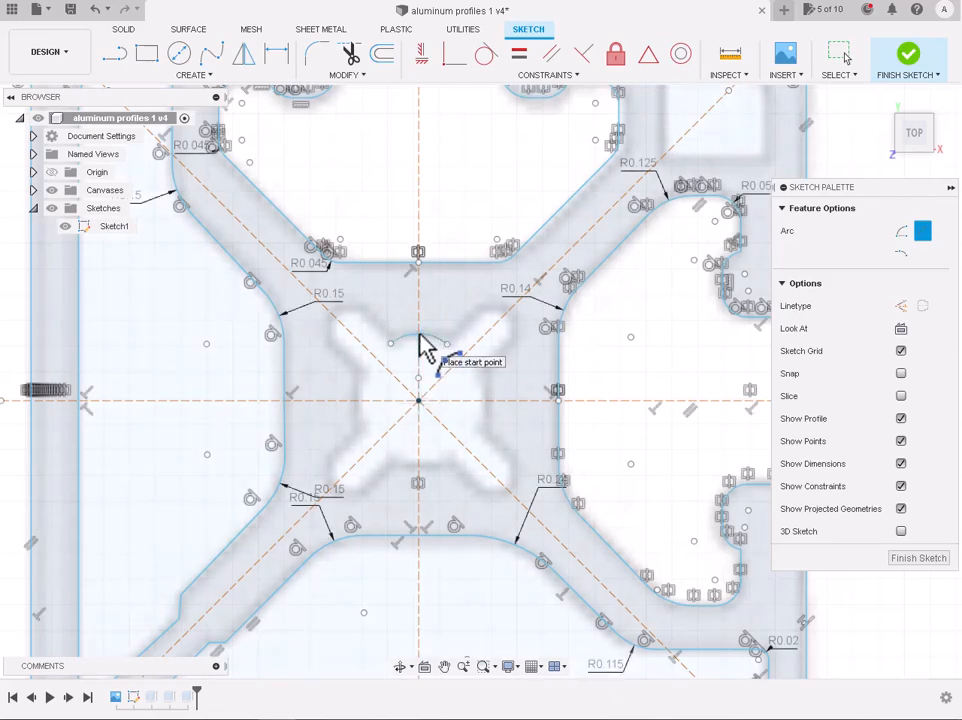
Step: Sketch a three-point arc with ends about 0.112 in apart along the central cavity's left edge
left_click(358, 370)
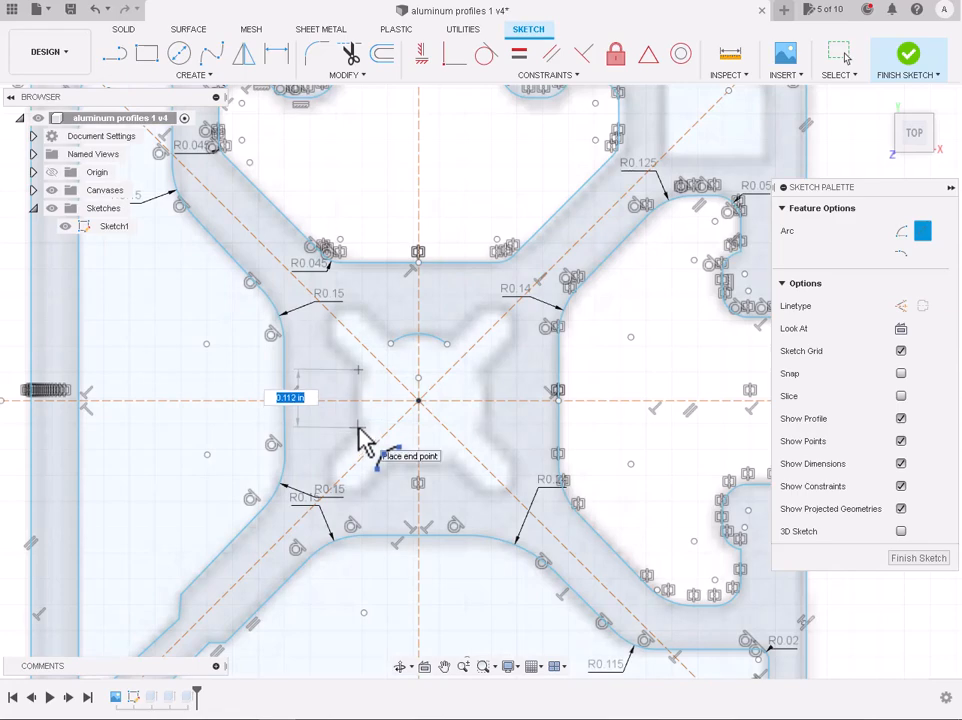
left_click(358, 426)
key("Escape")
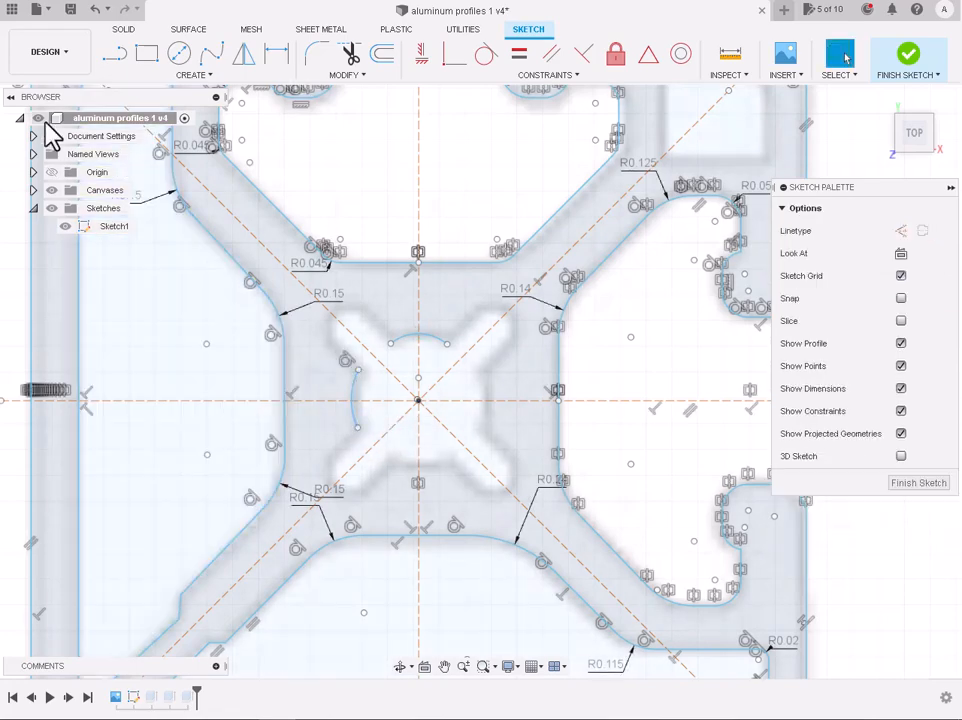
Step: Try to trim the central cavity's upper and left arcs back to the centerlines, keeping one half of each
scroll(404, 386, "up", 2)
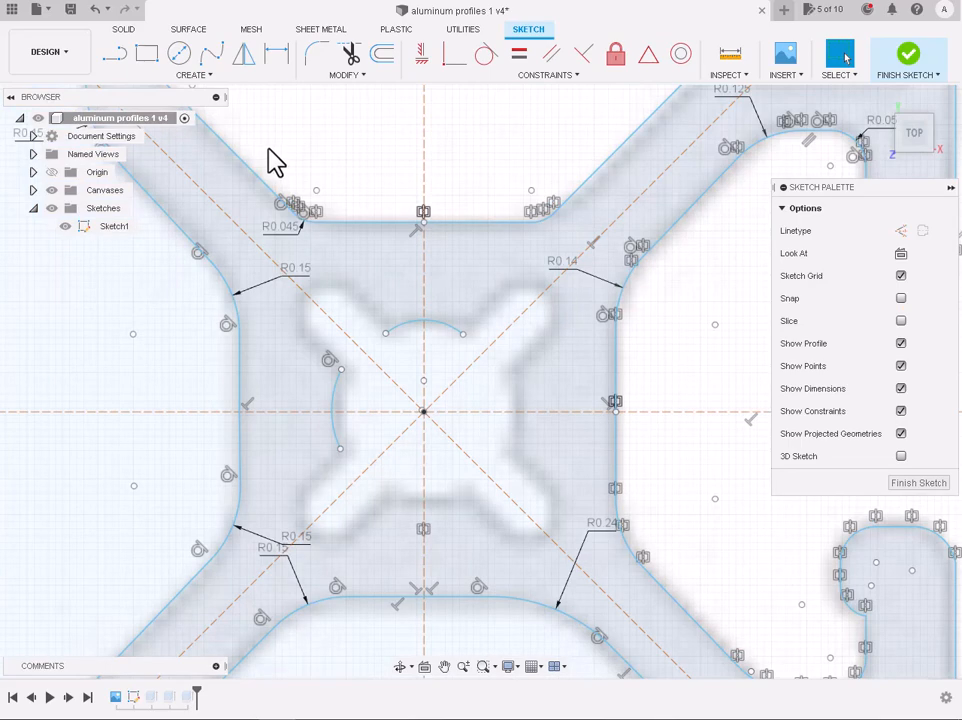
left_click(350, 53)
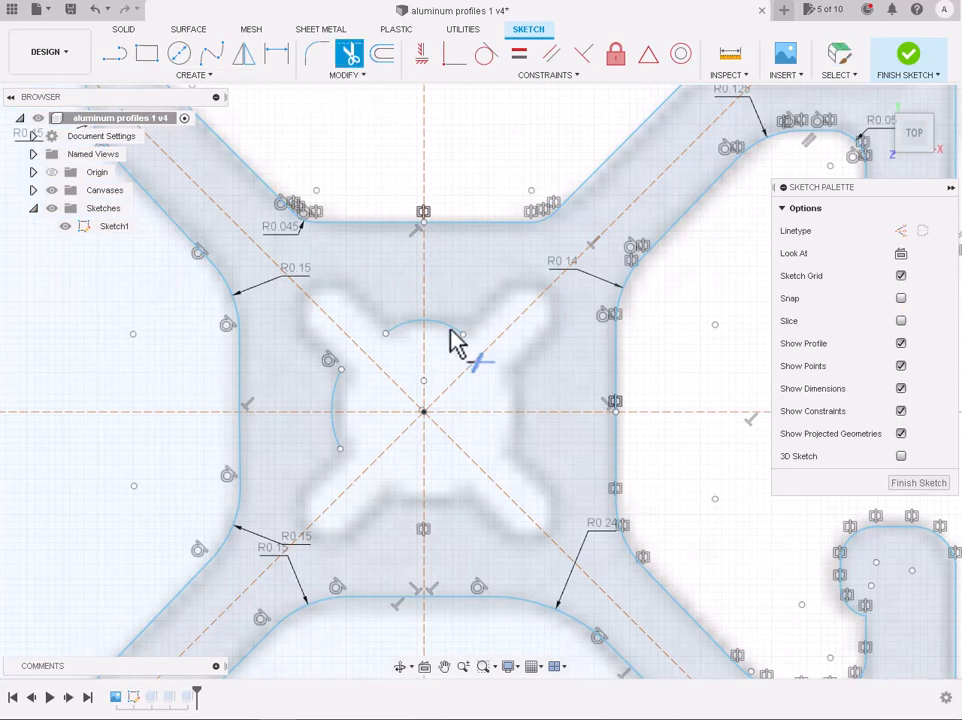
left_click(449, 328)
scroll(333, 382, "down", 2)
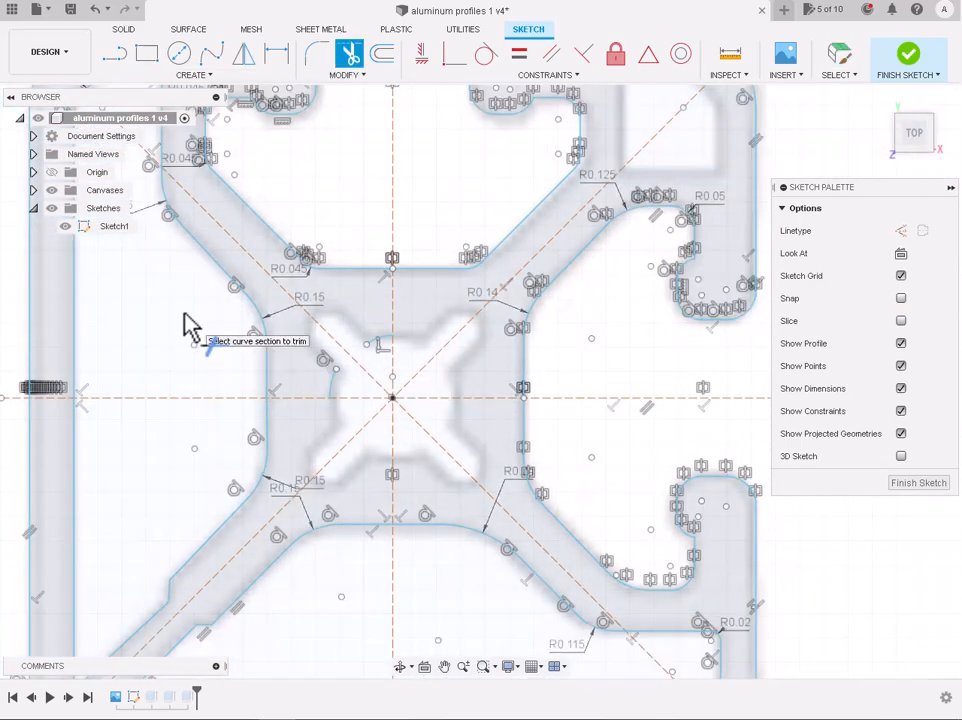
key("Escape")
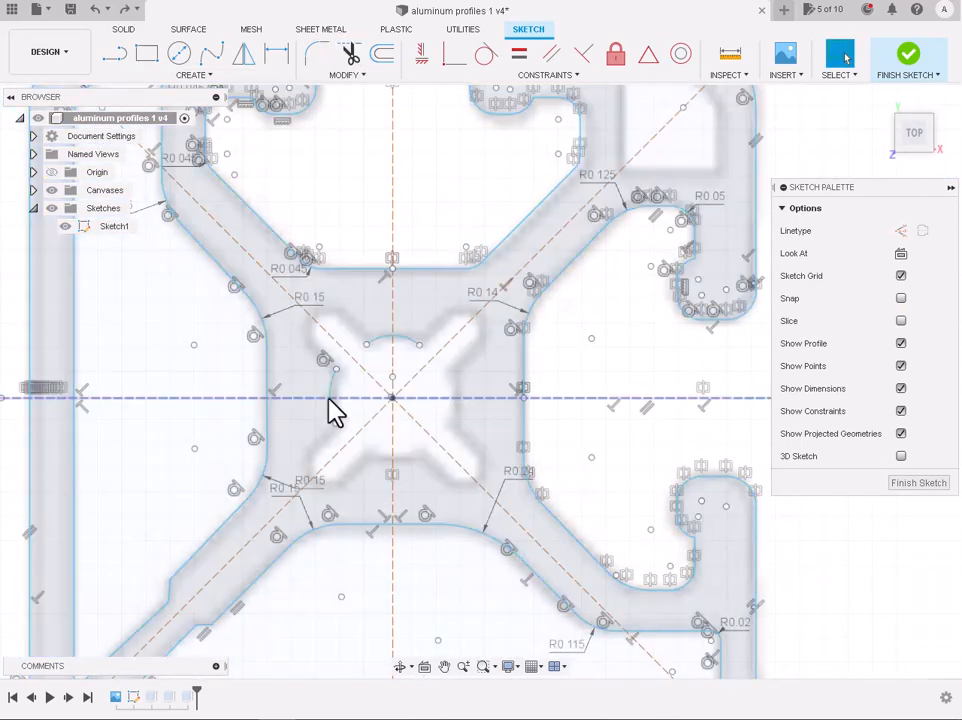
Step: Delete the remaining piece of the arc on the central cavity's left edge
scroll(333, 408, "up", 2)
left_click(332, 398)
scroll(333, 408, "down", 2)
key("Delete")
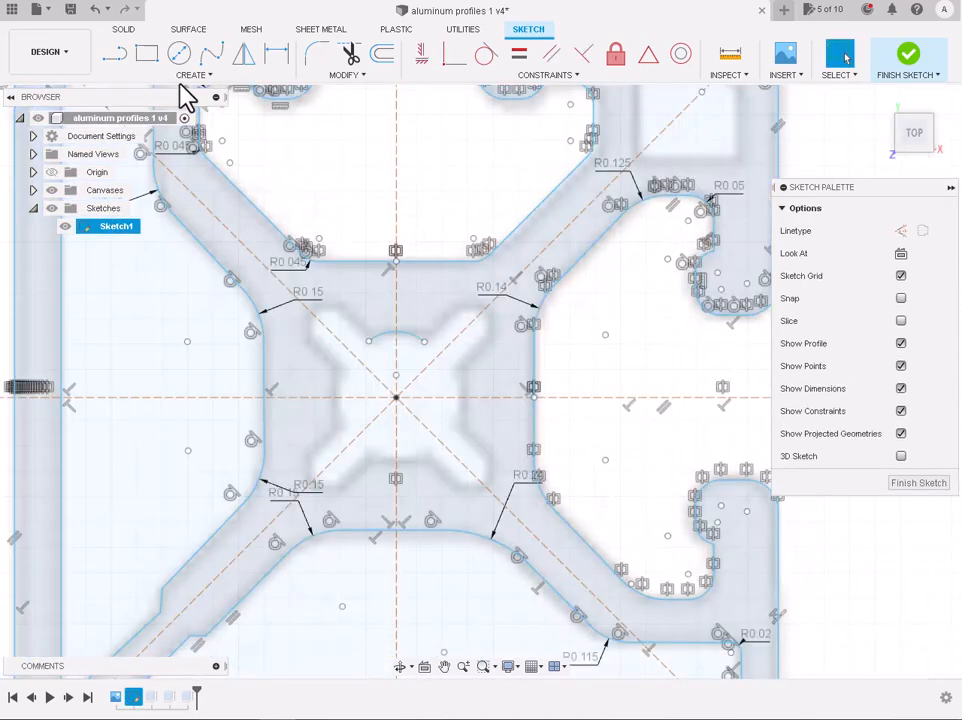
Step: Sketch a three-point arc with ends about 0.11 in apart along the central cavity's left edge, crossing the horizontal centerline
left_click(192, 75)
mouse_move(172, 146)
left_click(238, 142)
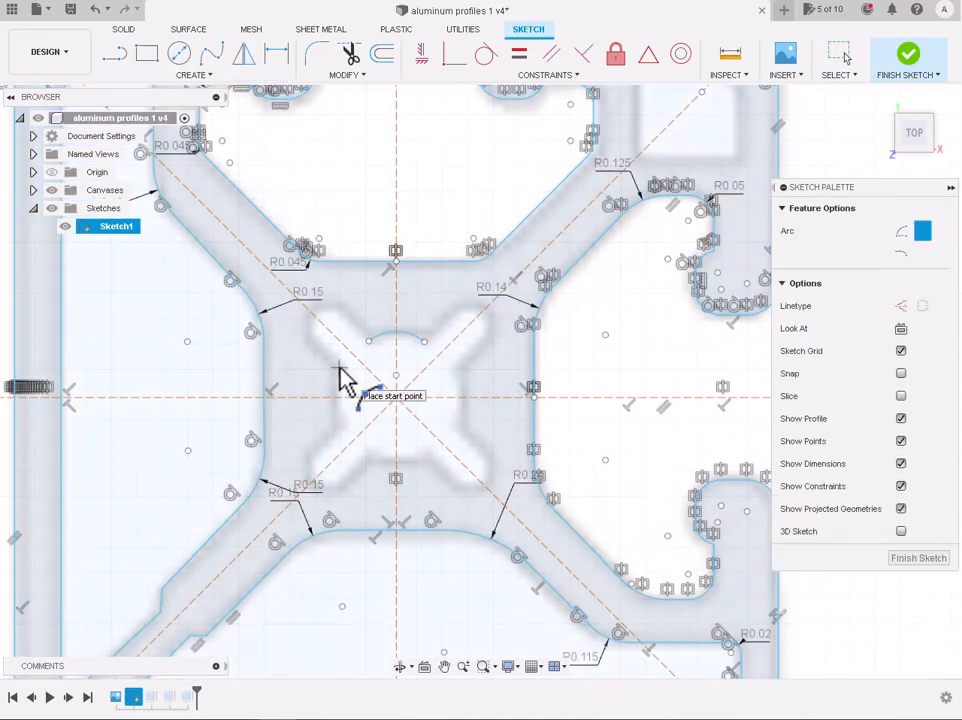
left_click(337, 367)
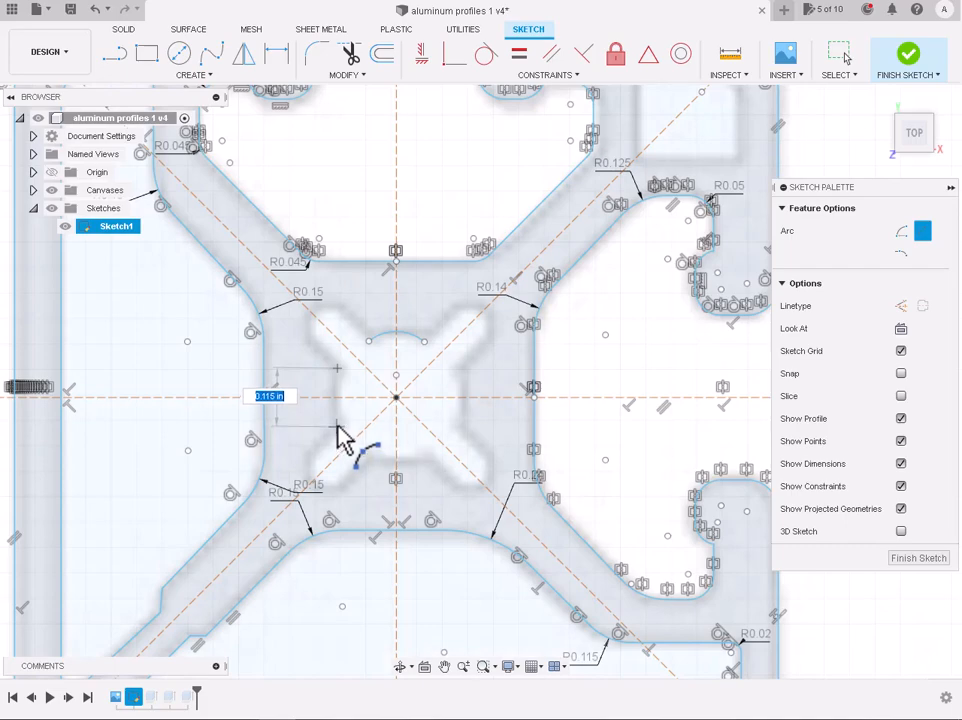
key("Escape")
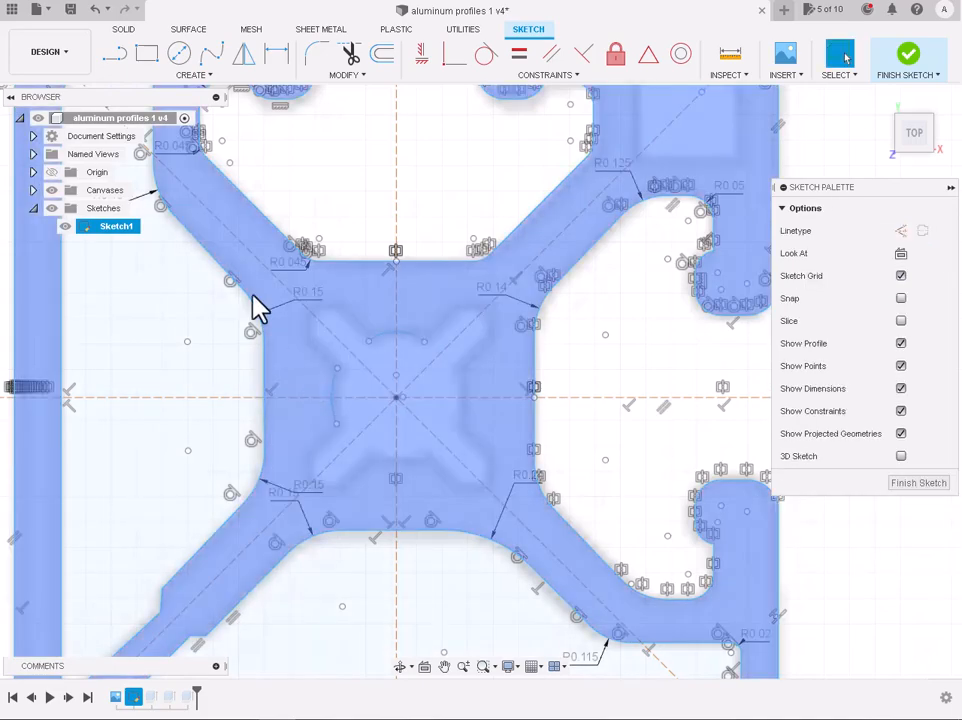
Step: Draw two lines at 135° along the cavity's upper-left lobe, from the upper arc's left end and the left arc's upper end
left_click(116, 62)
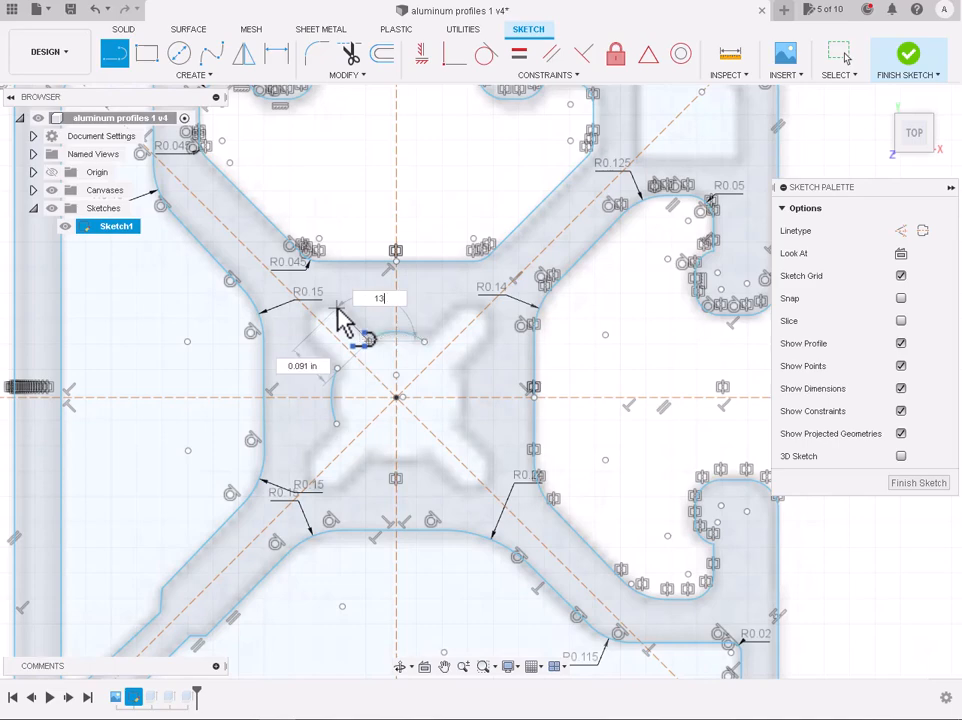
scroll(340, 318, "up", 3)
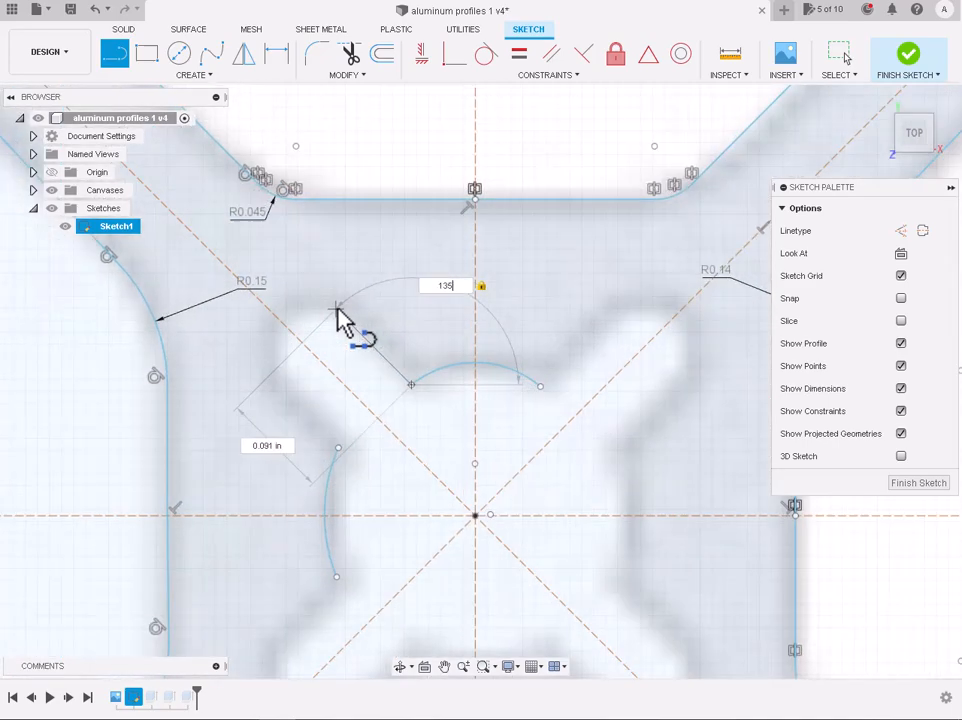
left_click(338, 309)
scroll(340, 318, "down", 3)
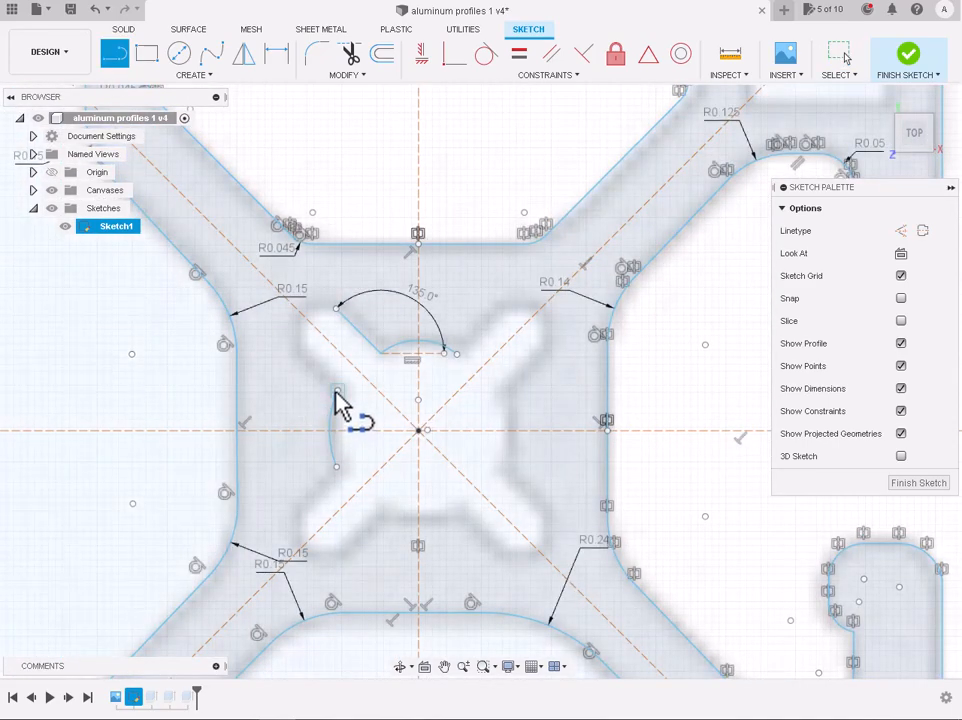
left_click(337, 390)
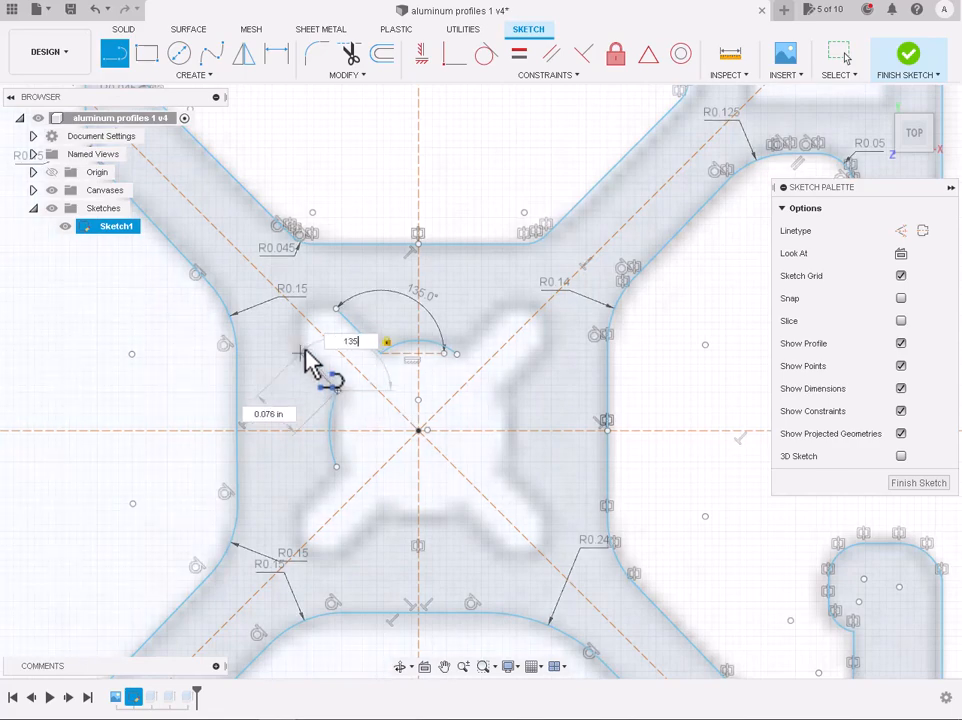
left_click(297, 346)
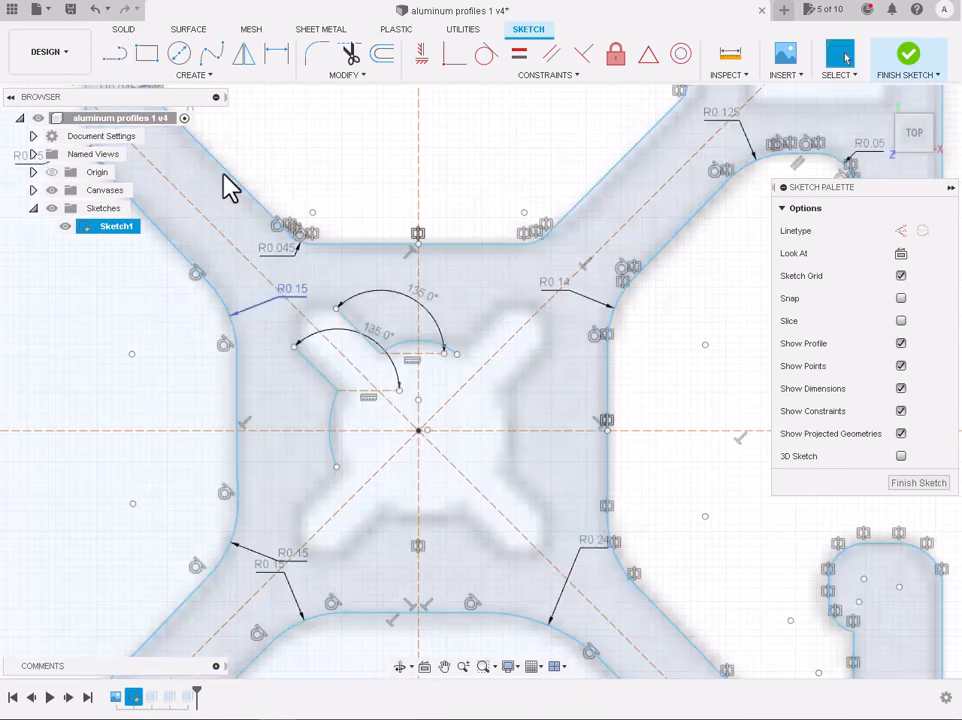
Step: Close the upper-left lobe with a three-point arc joining the outer ends of the two angled lines
left_click(190, 75)
left_click(250, 172)
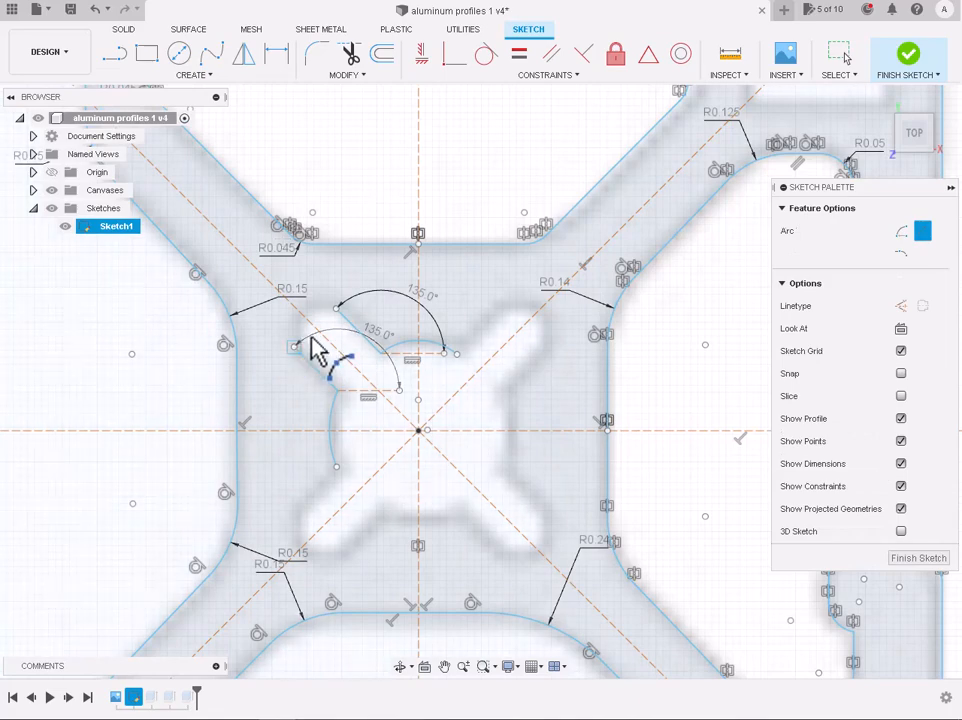
left_click(305, 327)
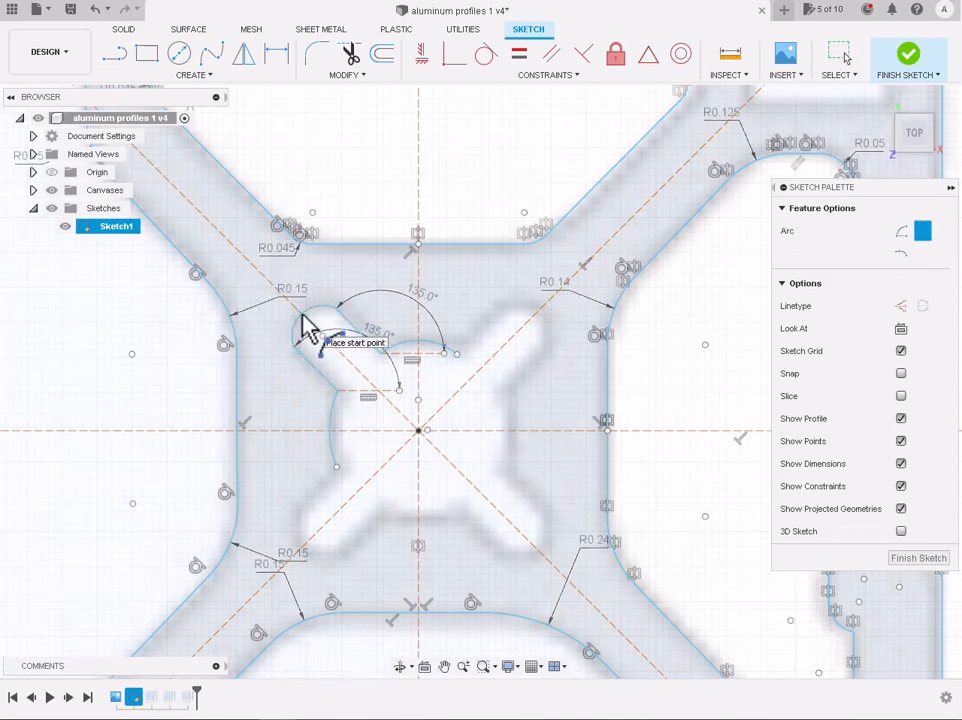
Step: Trim the upper arc at the vertical centerline and the left arc at the horizontal centerline, keeping the upper-left quarter
scroll(365, 326, "down", 3)
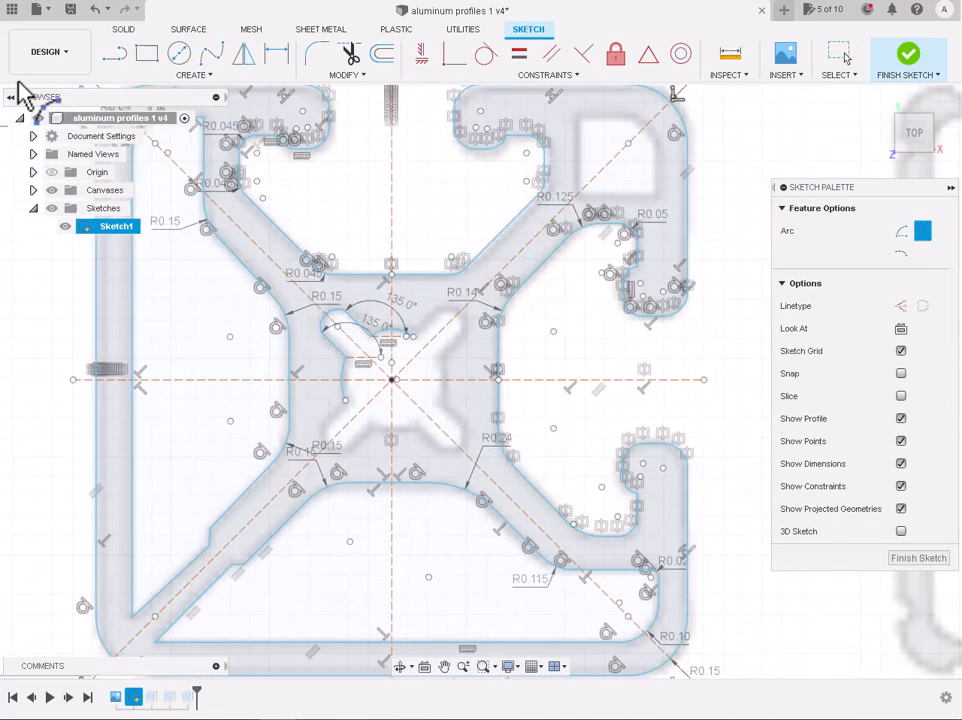
left_click(350, 58)
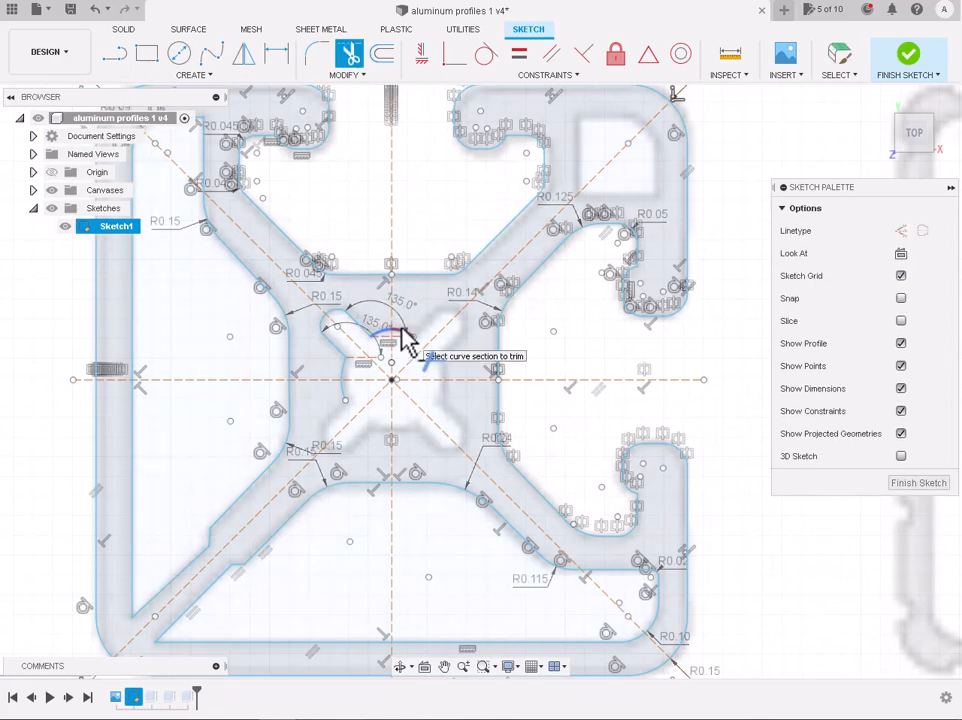
left_click(404, 340)
Step: Mirror the upper-left quarter outline of the central cavity across the horizontal centerline
scroll(345, 397, "up", 3)
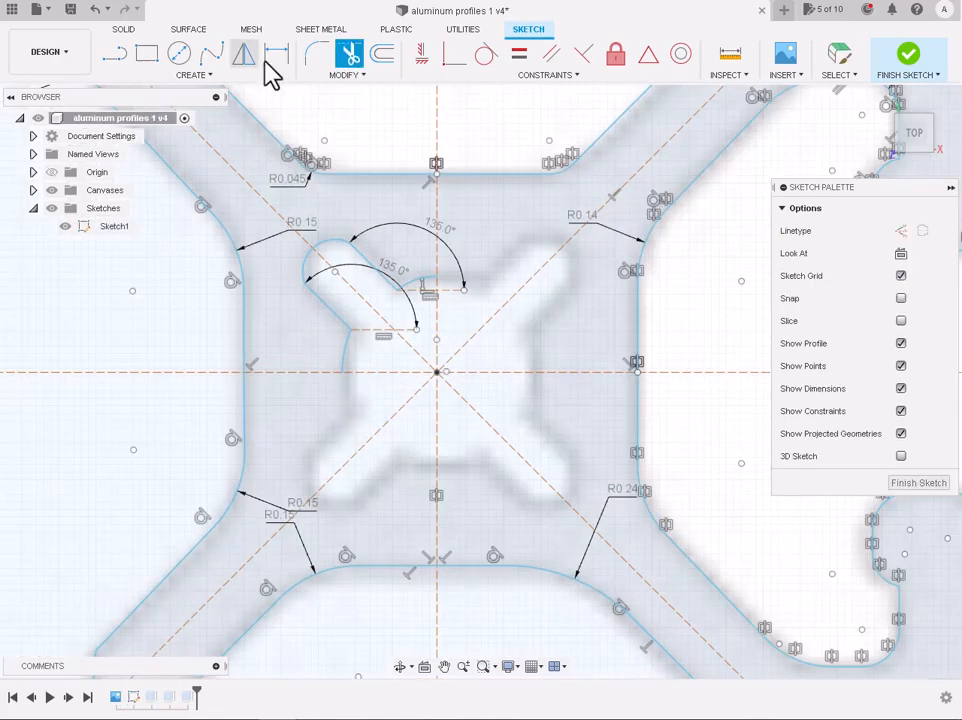
double_click(338, 258)
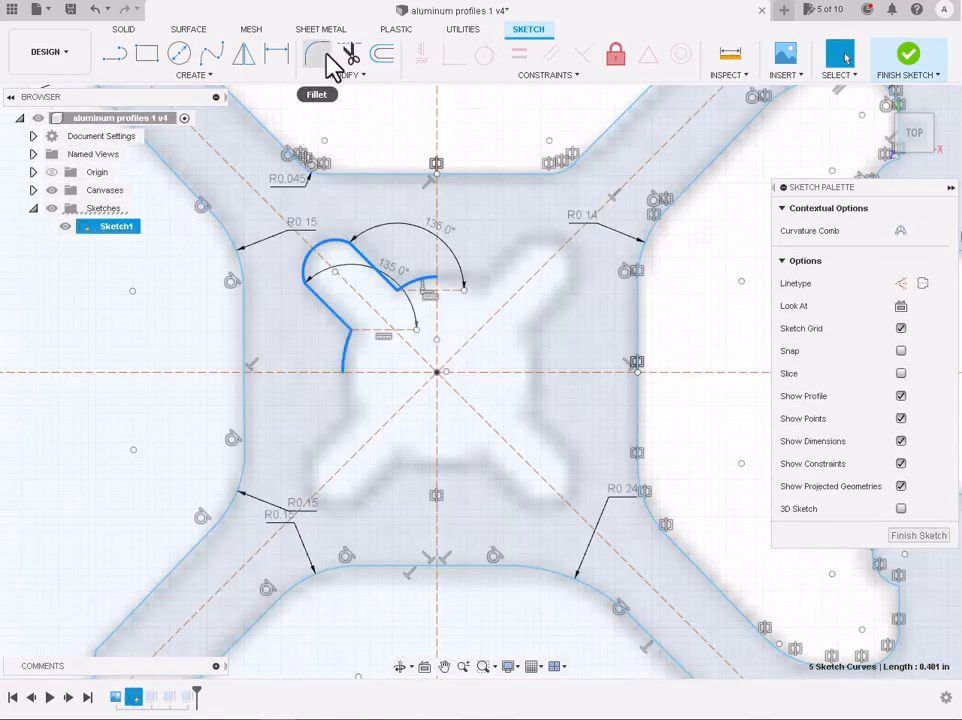
left_click(244, 53)
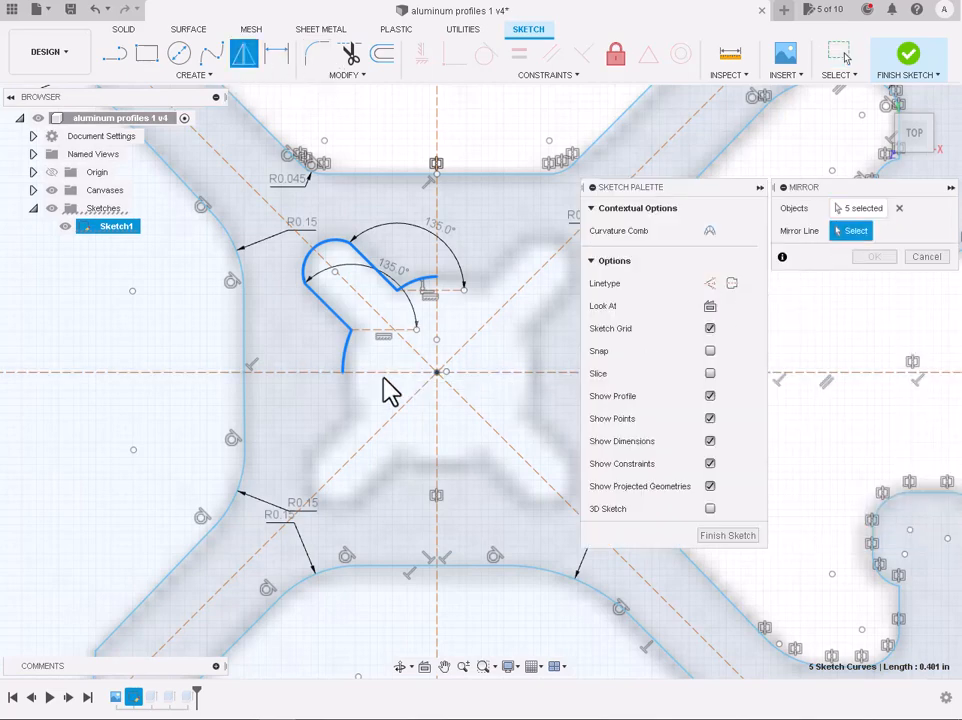
left_click(382, 374)
left_click(874, 256)
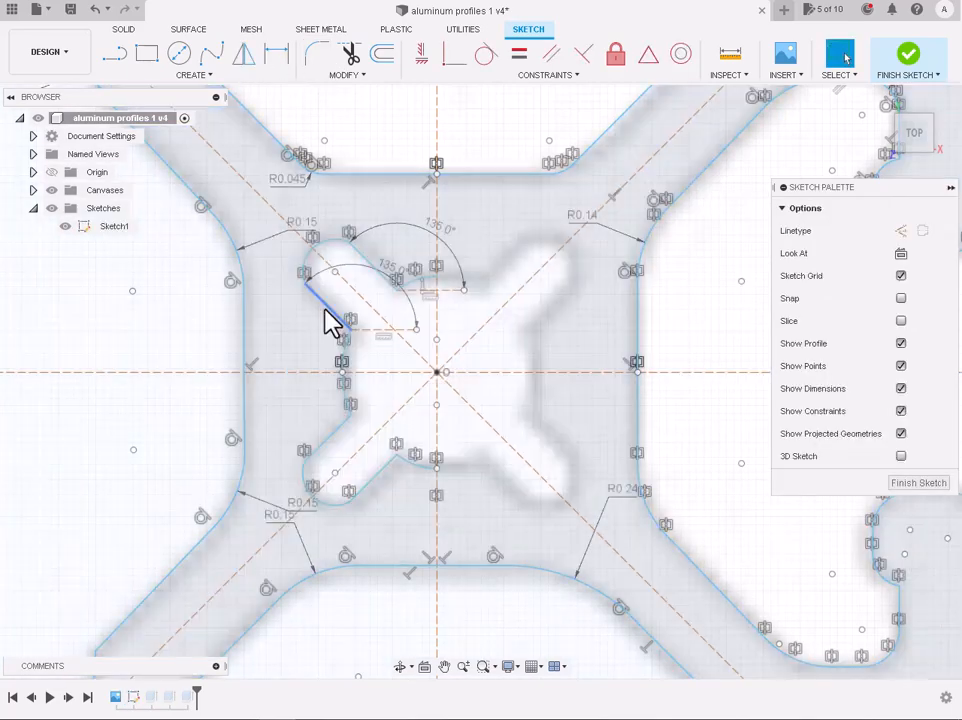
Step: Mirror the left half outline of the central cavity across the vertical centerline
double_click(325, 310)
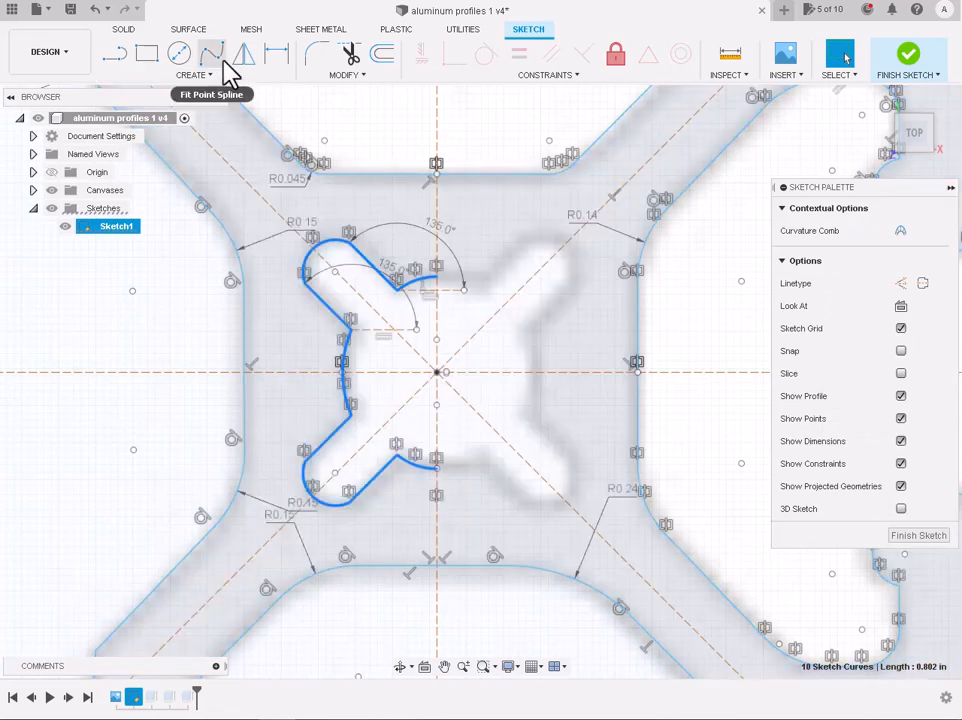
left_click(244, 53)
left_click(437, 333)
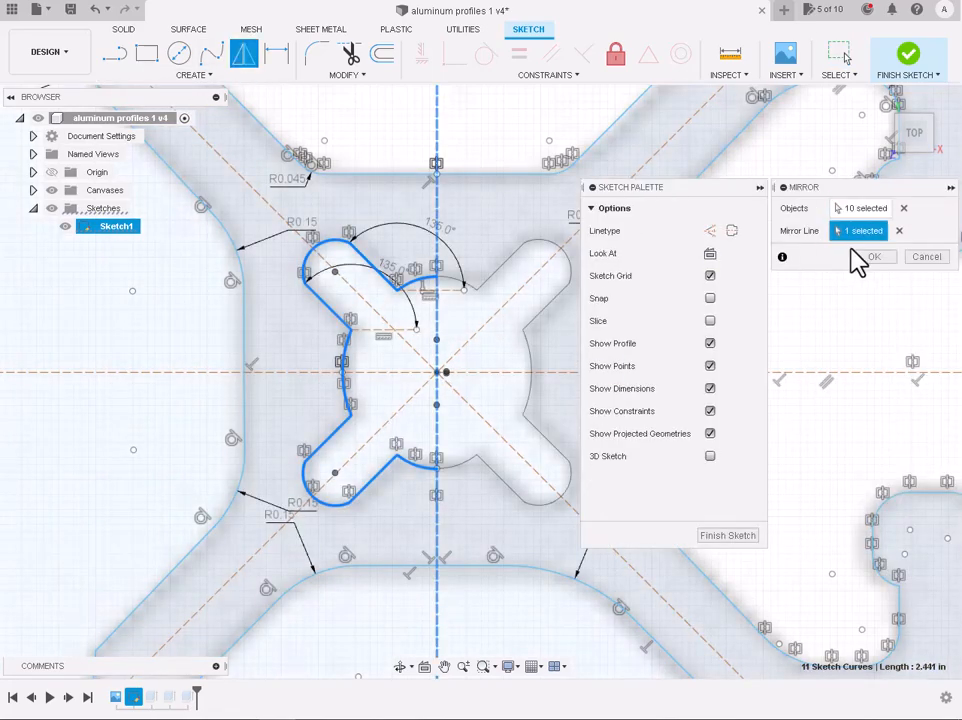
left_click(874, 256)
scroll(498, 311, "down", 5)
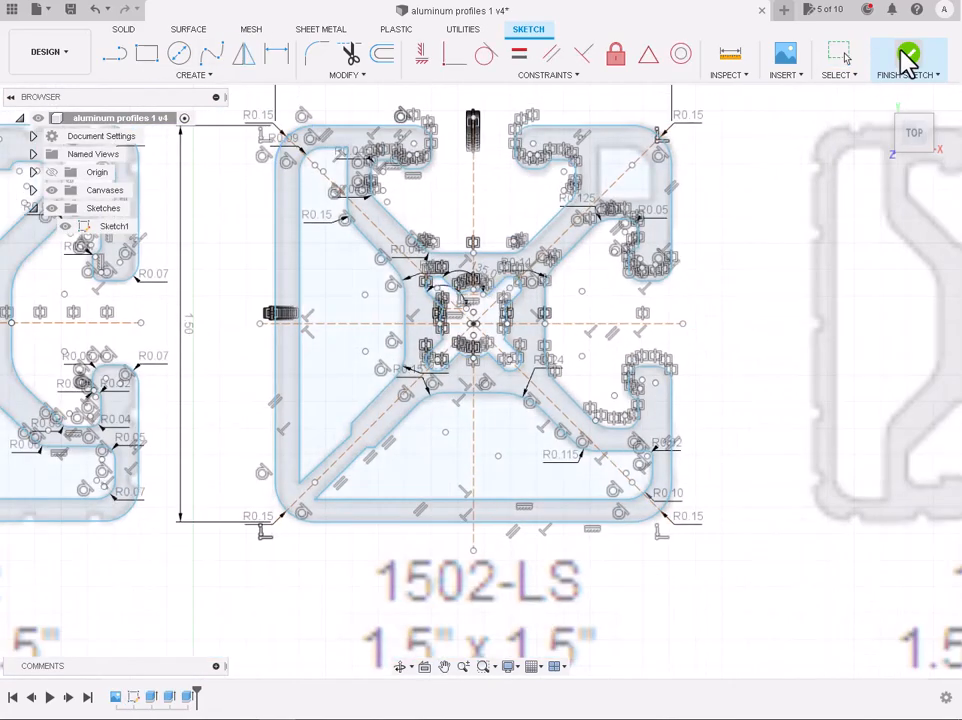
left_click(907, 58)
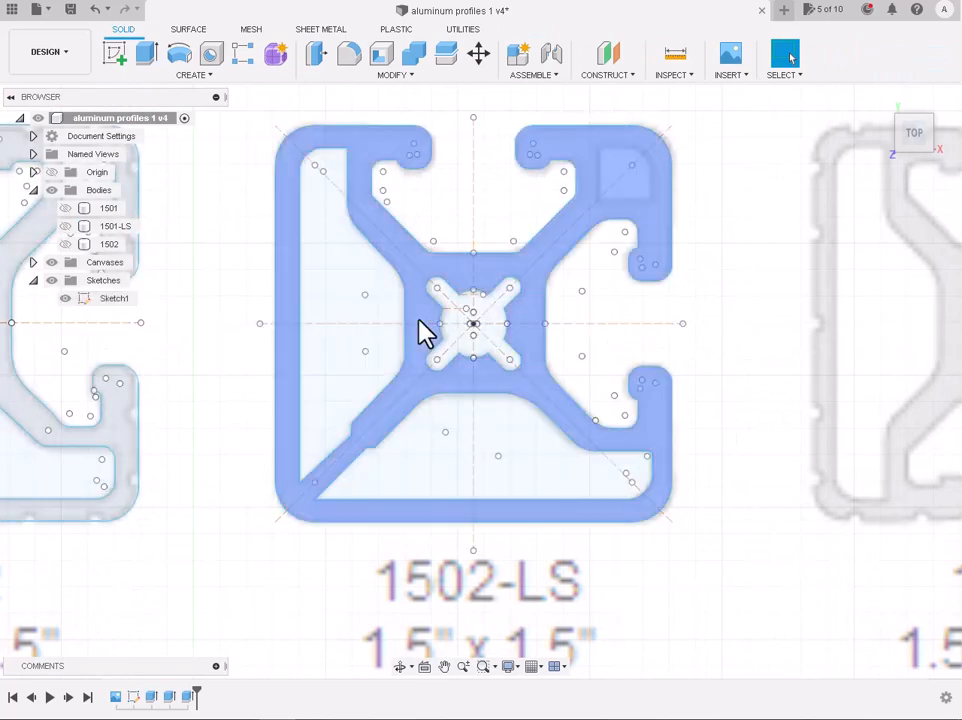
left_click(421, 333)
right_click(95, 298)
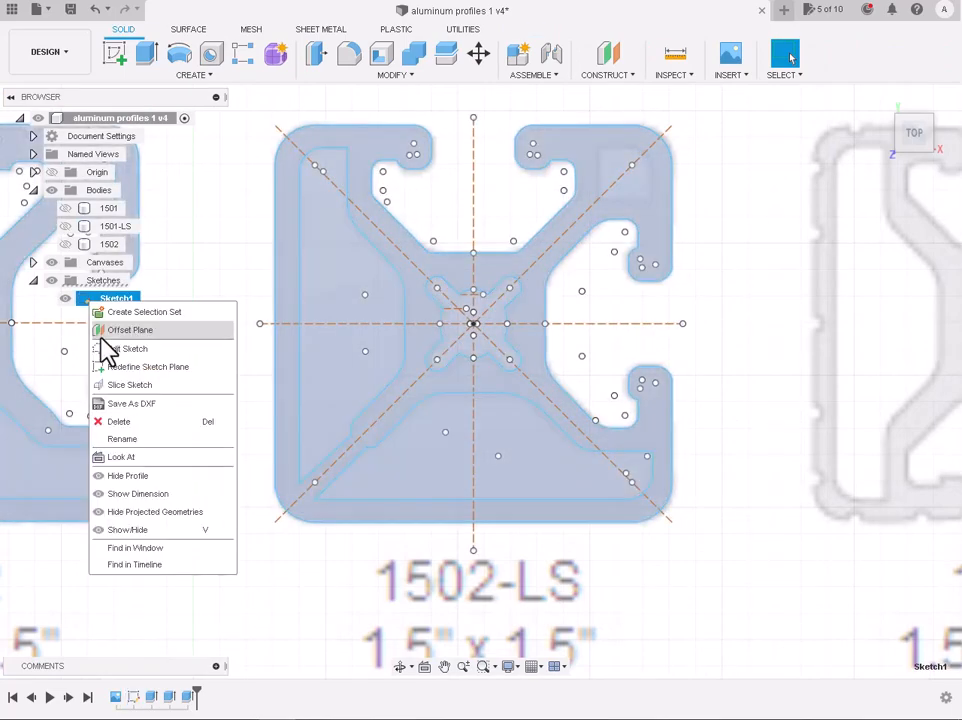
left_click(129, 346)
Step: Draw a two-point rectangle over the small square cavity in the profile's upper-right corner
scroll(700, 150, "up", 3)
key("r")
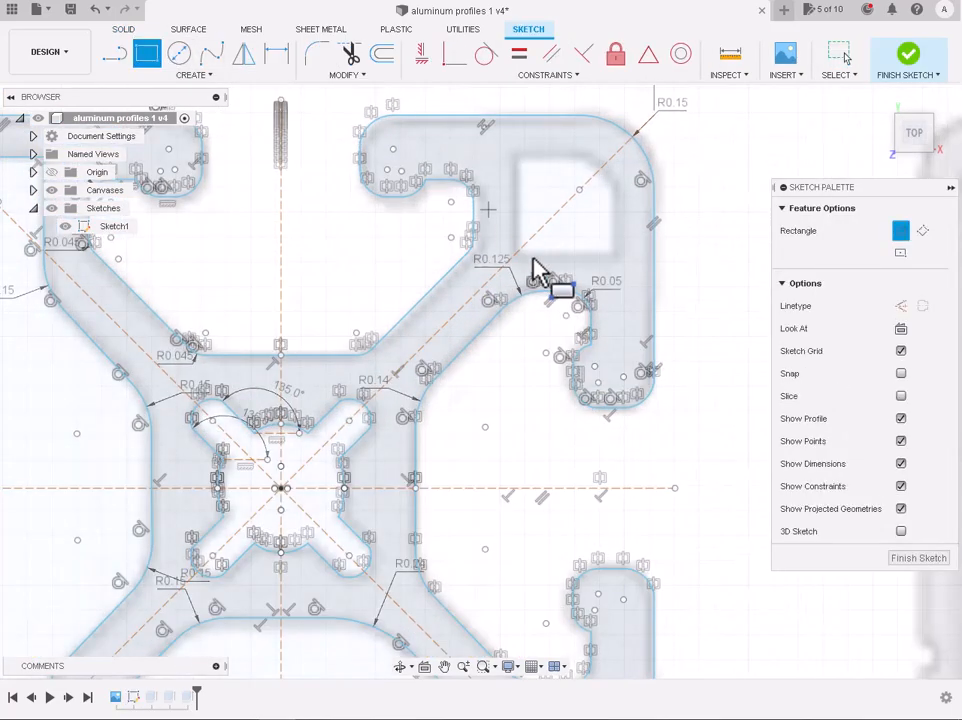
left_click(517, 252)
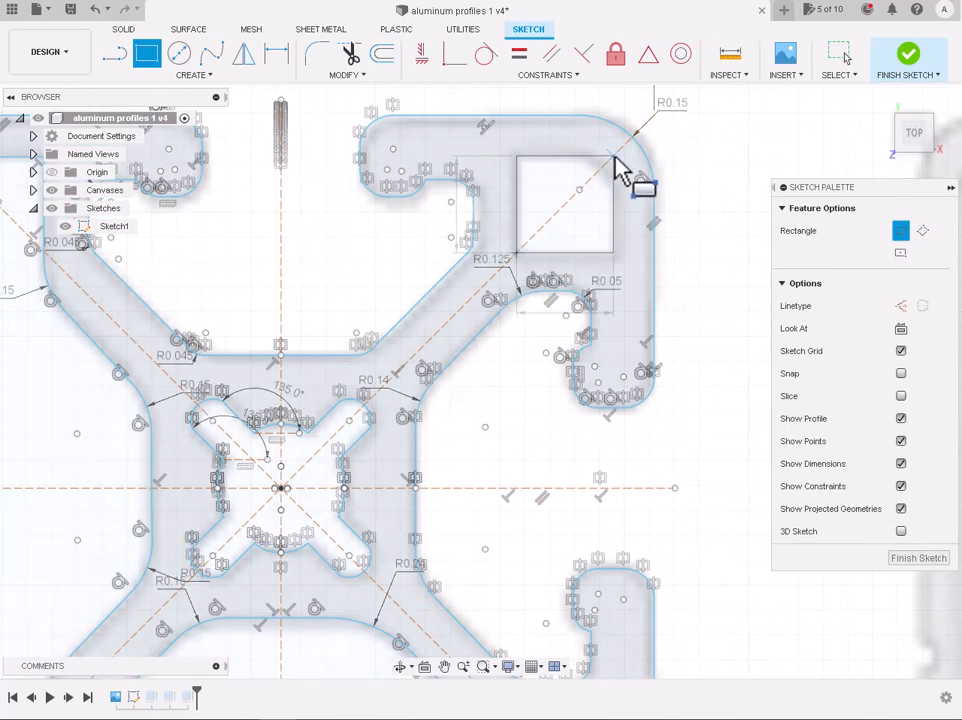
left_click(614, 156)
Step: Fillet the outer upper-right corner of the small square cavity with a 0.075 in radius
left_click(316, 54)
left_click(614, 157)
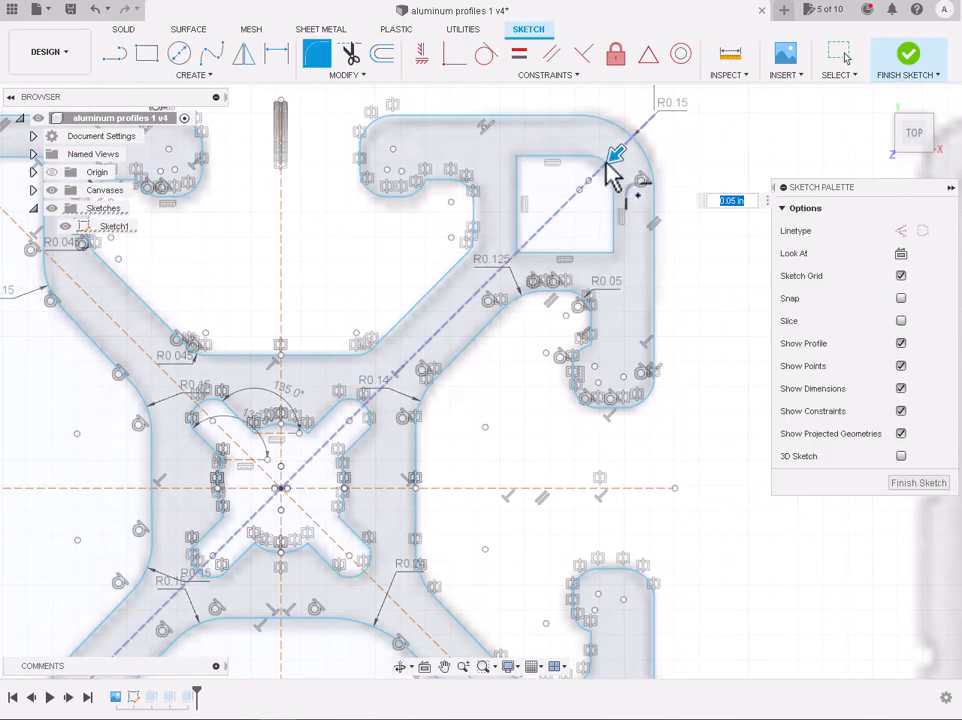
type("0.075")
key("Return")
Step: Finish the sketch, extrude the 1502-LS profile 1 in as a new body, and hide the canvases
scroll(608, 162, "down", 5)
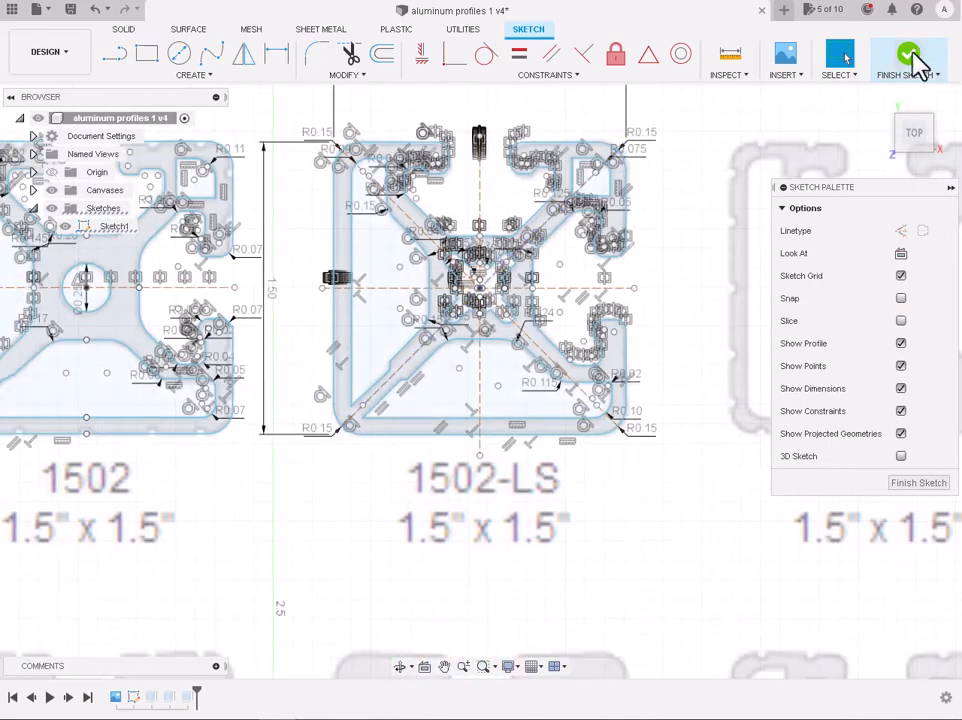
left_click(918, 58)
left_click(530, 335)
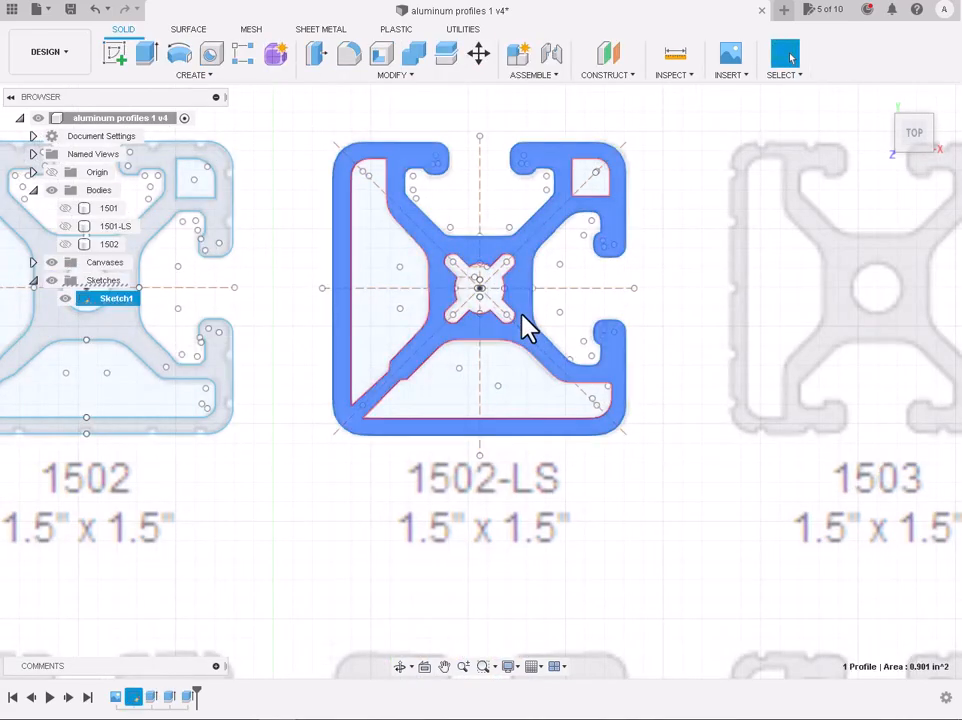
left_click(148, 54)
left_click(877, 100)
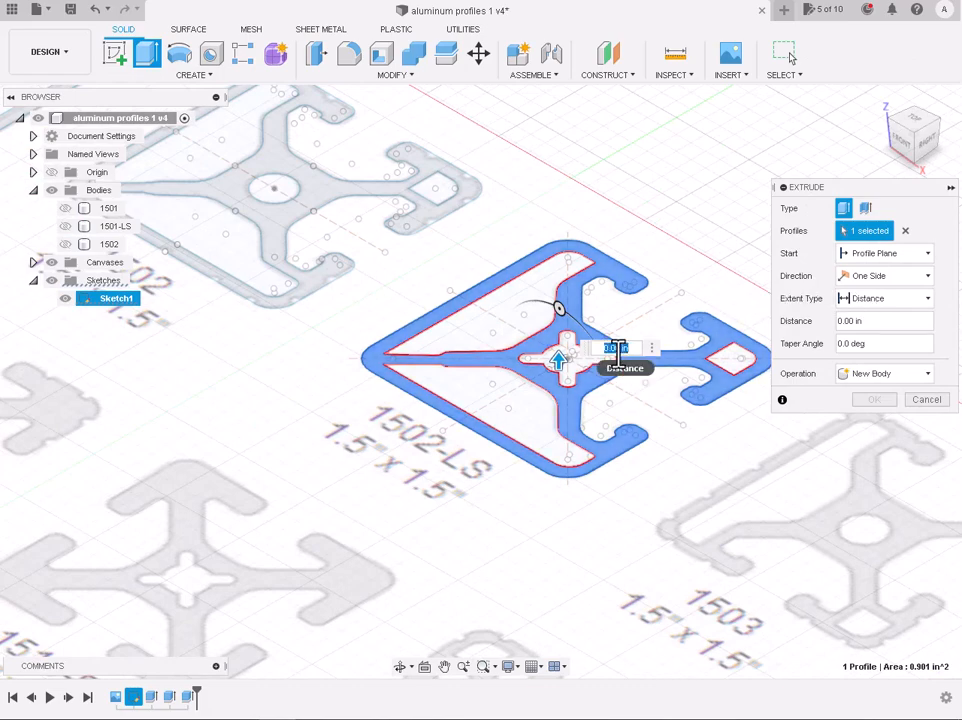
type("1")
key("Return")
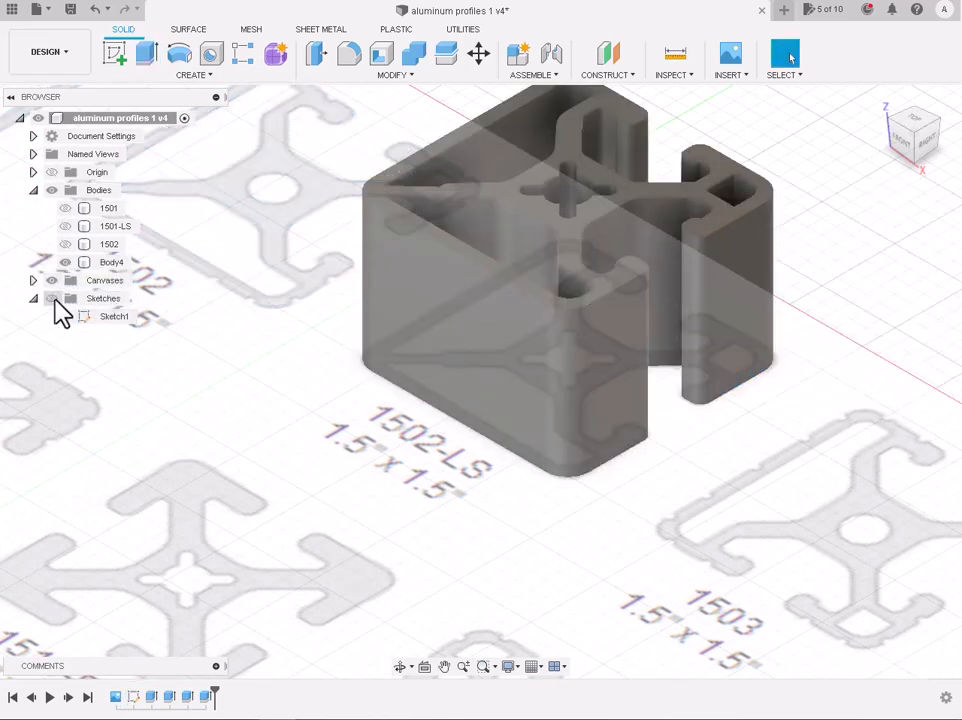
left_click(52, 281)
Step: Examine the extruded 1502-LS body, including its slots and inner cavities, from several angles
scroll(393, 318, "down", 3)
scroll(506, 132, "up", 4)
left_click(400, 667)
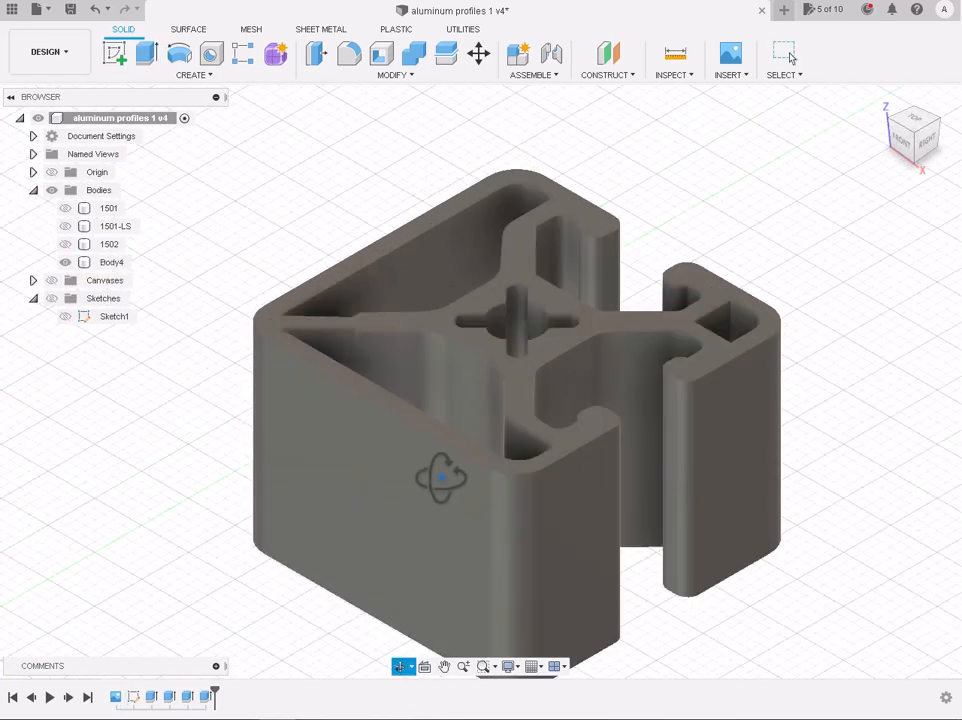
left_click_drag(441, 478, 339, 285)
scroll(339, 285, "down", 3)
scroll(304, 257, "up", 3)
left_click_drag(369, 413, 430, 582)
scroll(455, 507, "up", 3)
scroll(451, 522, "down", 3)
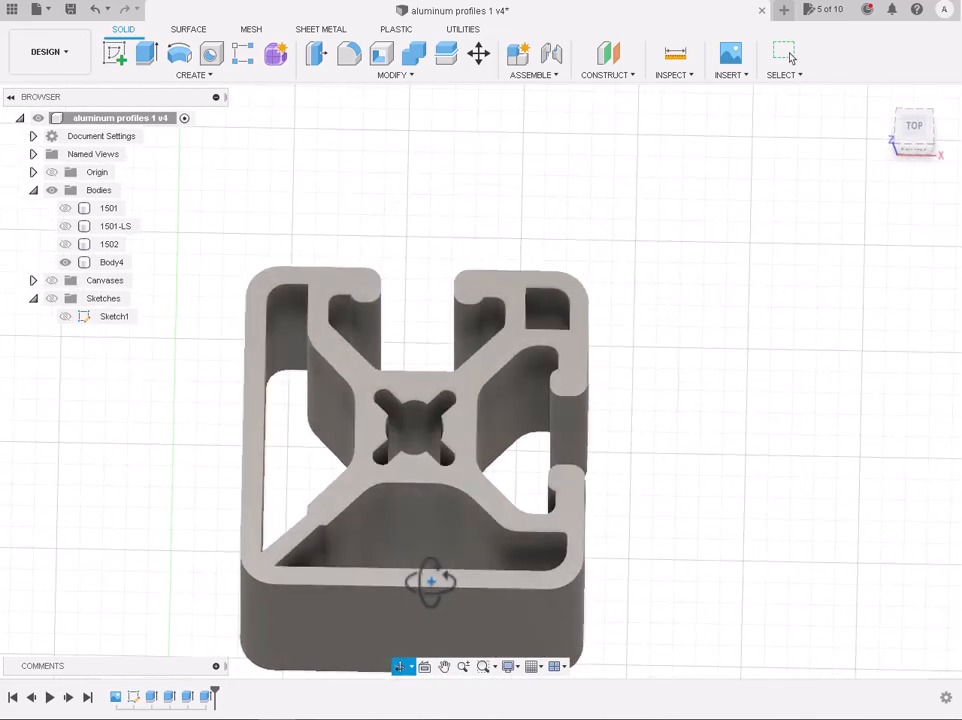